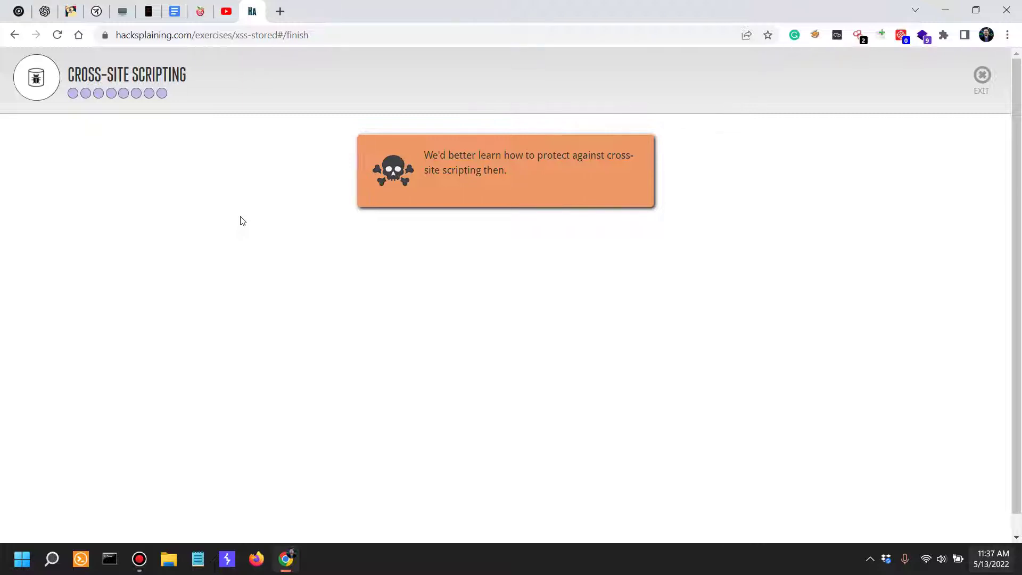
# - Replace the Chrome address bar URL with the payload '<script>alert(...)</script>'
pyautogui.click(395, 34)
pyautogui.write('<script>alert(...)</script>')
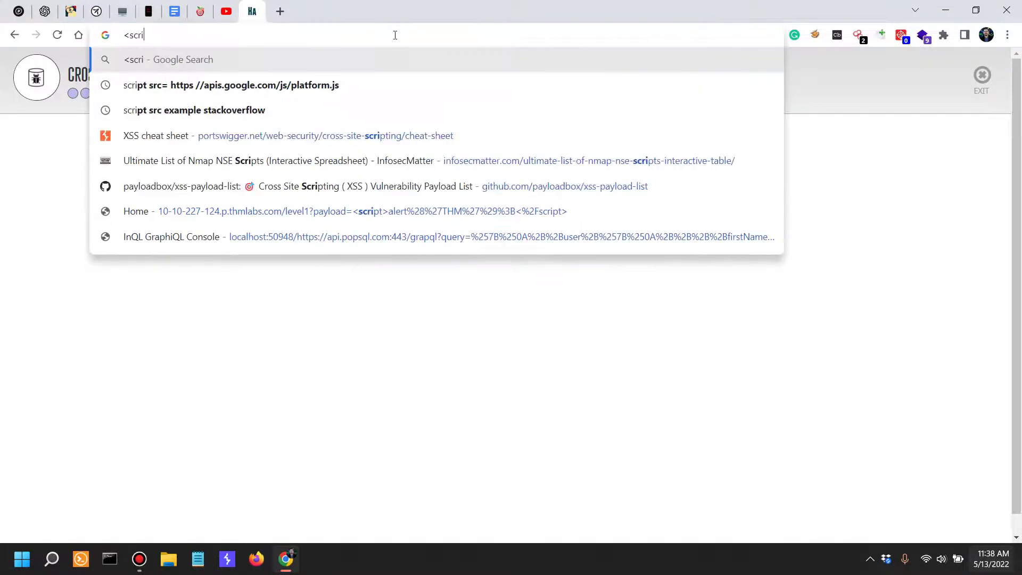
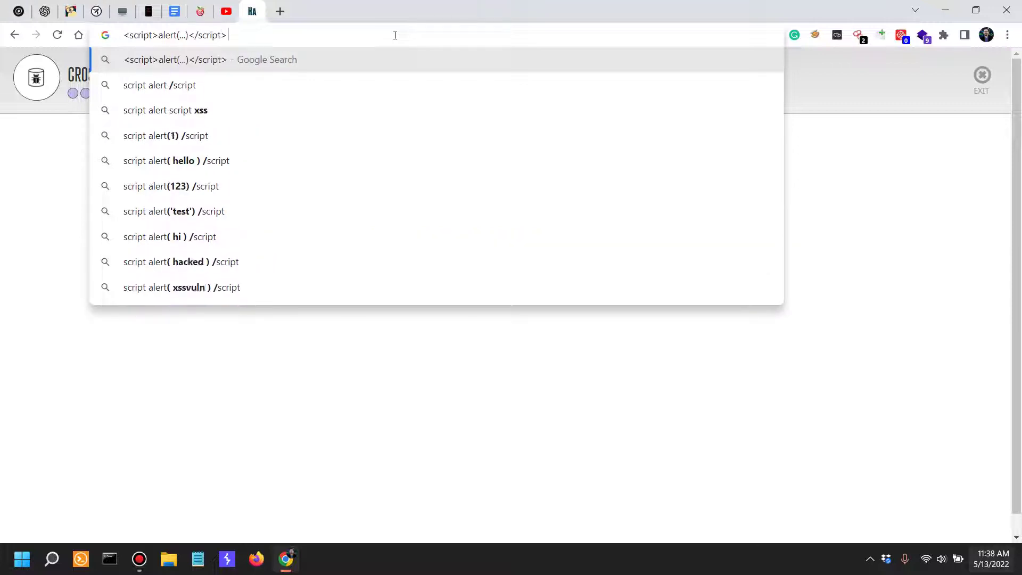
# - Open the 'learn how to protect' lesson and highlight phrases in the XSS definition
pyautogui.press('Return')
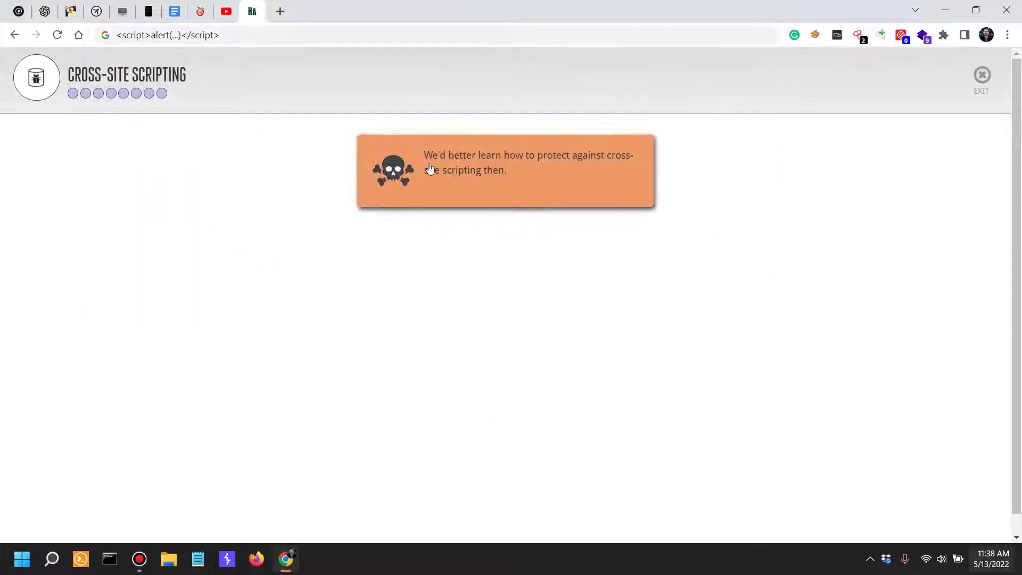
pyautogui.click(566, 169)
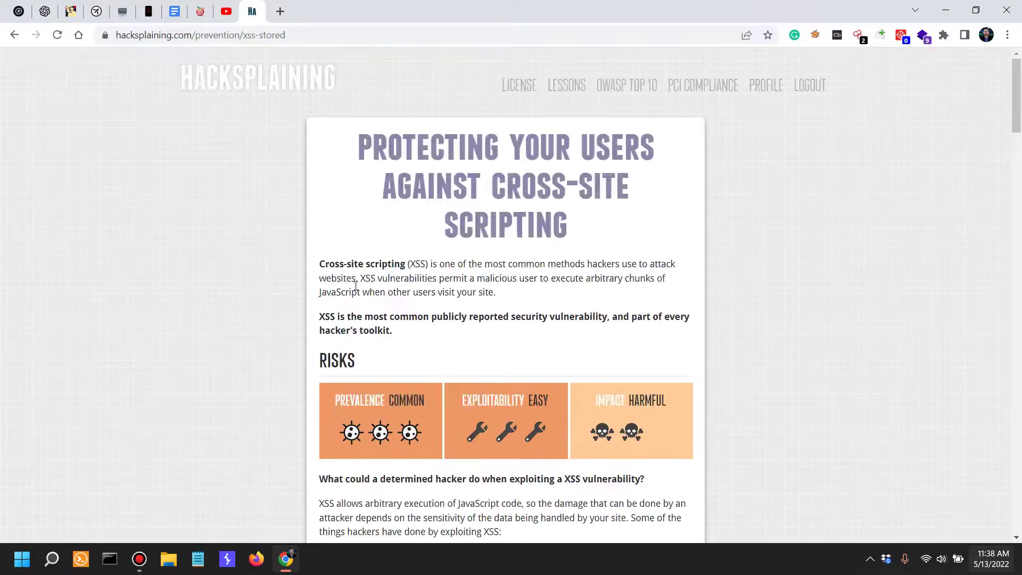
pyautogui.moveTo(478, 264); pyautogui.dragTo(655, 265)
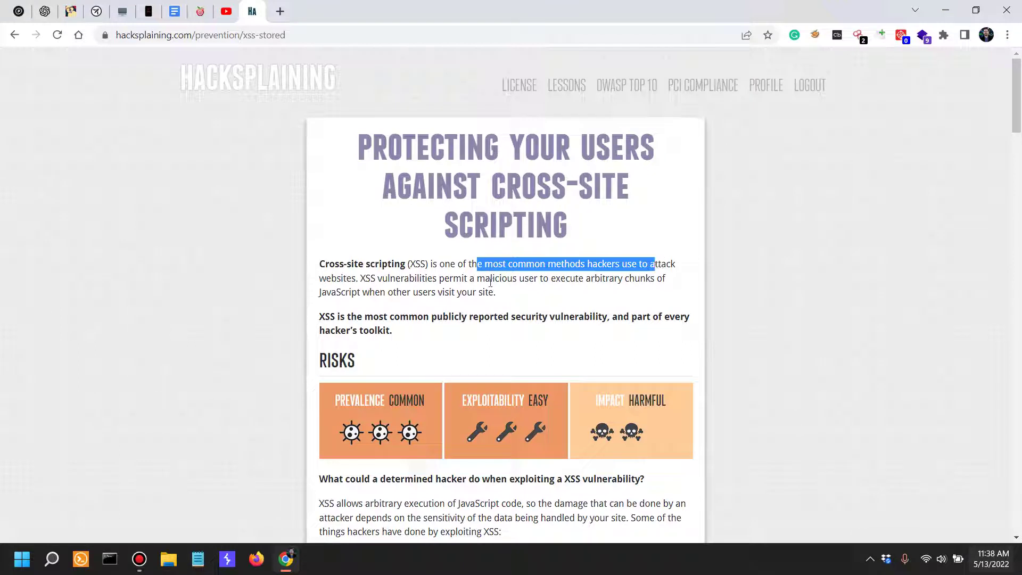
pyautogui.moveTo(485, 279); pyautogui.dragTo(650, 279)
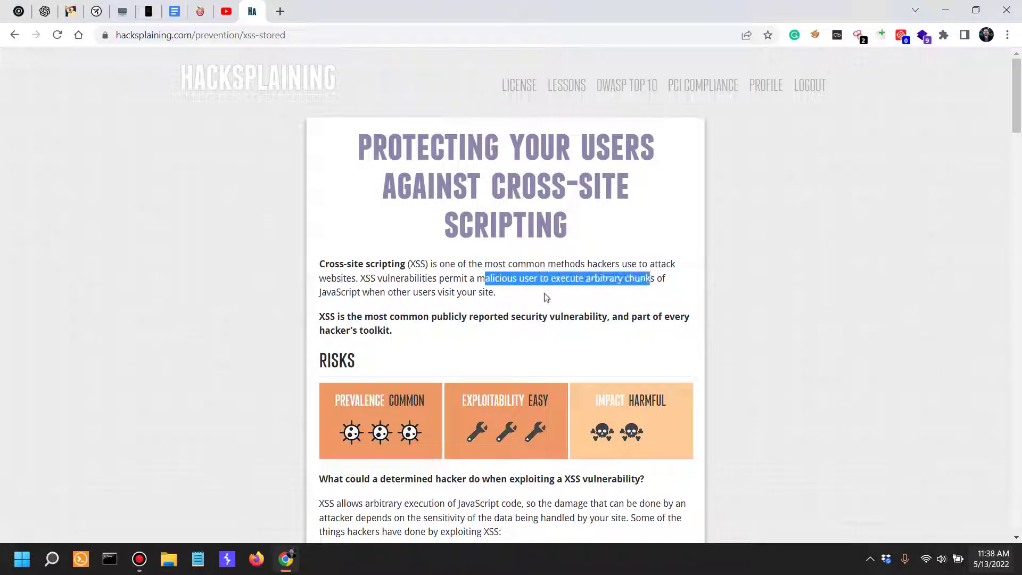
pyautogui.click(503, 299)
pyautogui.moveTo(349, 292); pyautogui.dragTo(485, 289)
# - Scroll on, highlighting the bold line about XSS being a commonly reported security vulnerability
pyautogui.scroll(-2, 482, 338)
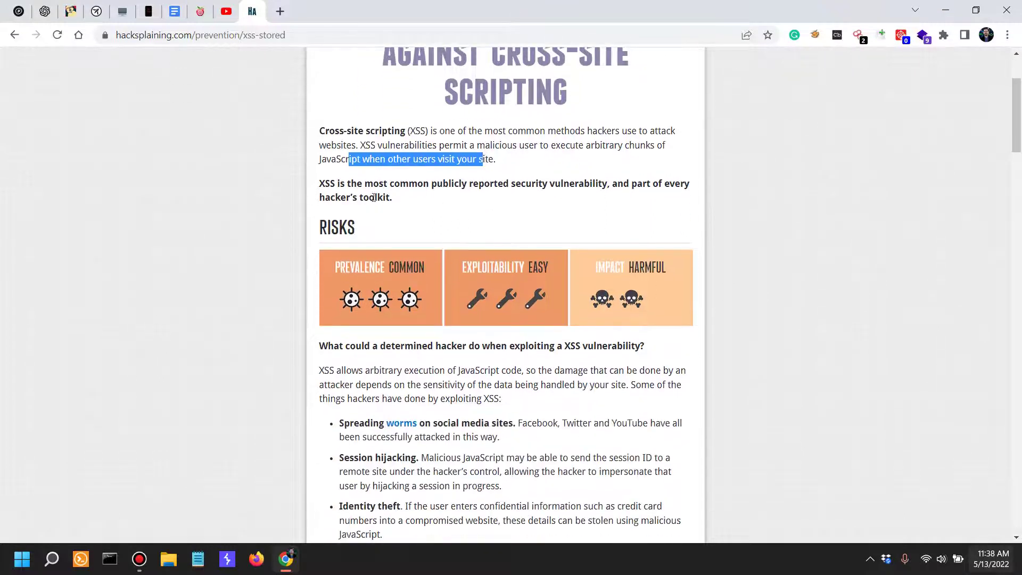
pyautogui.moveTo(345, 183); pyautogui.dragTo(553, 181)
pyautogui.click(400, 202)
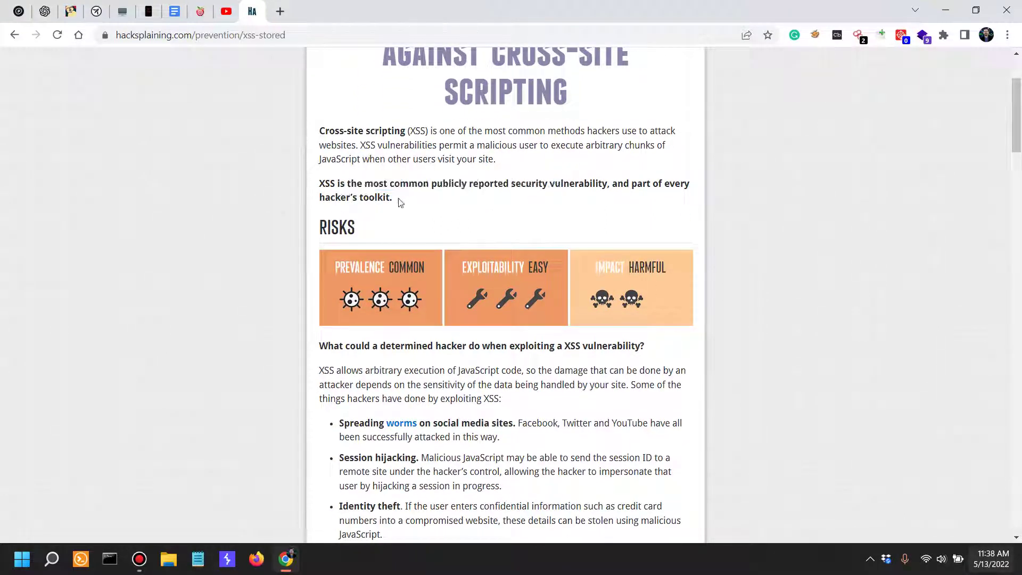
pyautogui.moveTo(473, 183); pyautogui.dragTo(625, 188)
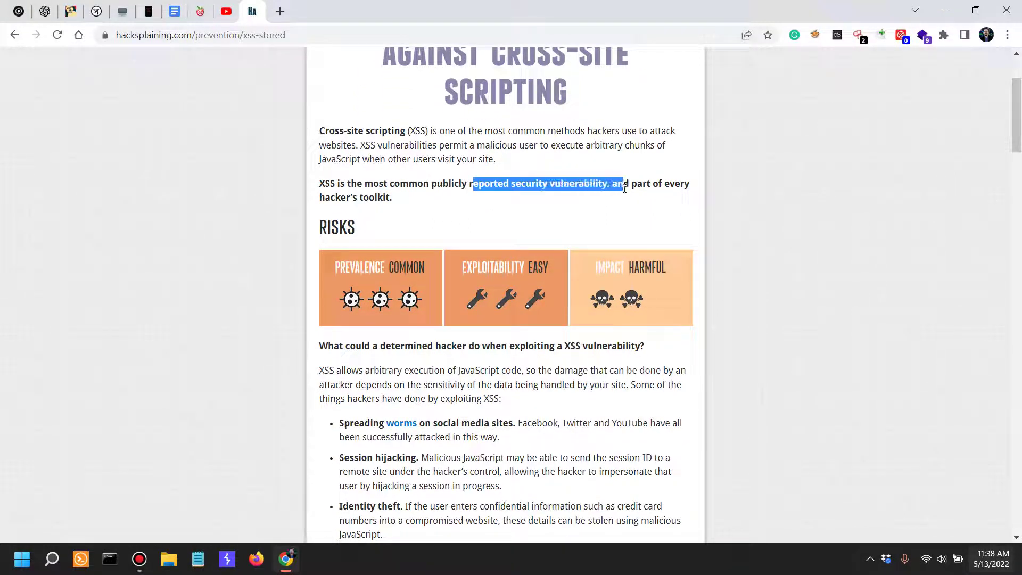
pyautogui.doubleClick(672, 184)
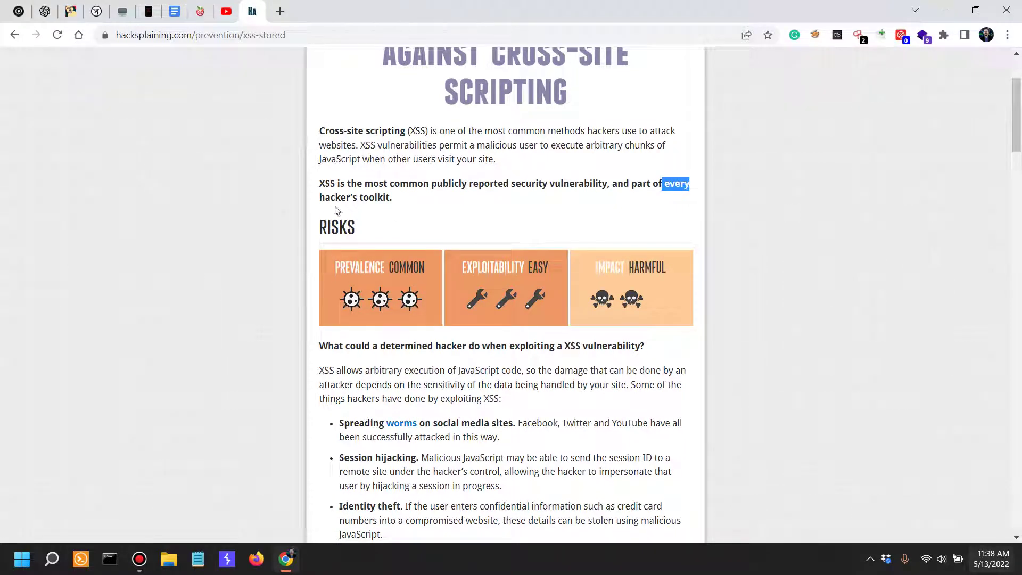
pyautogui.moveTo(322, 197); pyautogui.dragTo(406, 199)
pyautogui.click(395, 224)
pyautogui.scroll(-1, 408, 216)
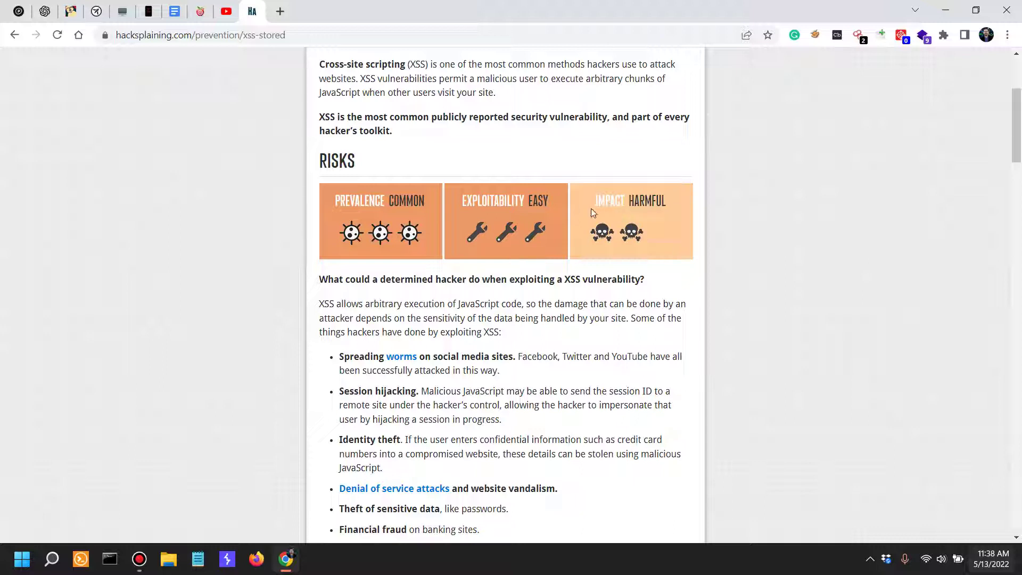
pyautogui.scroll(-2, 410, 298)
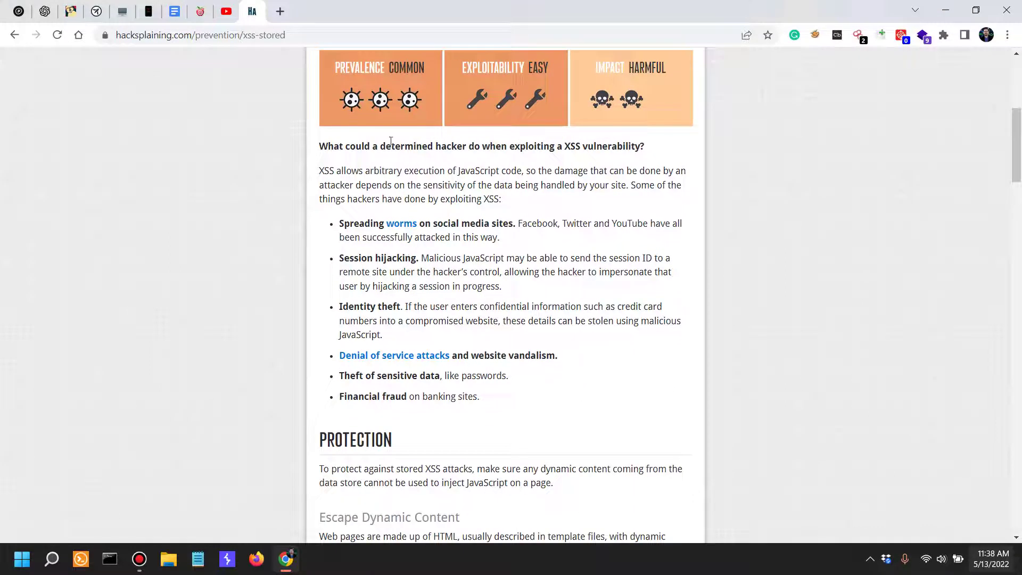
pyautogui.moveTo(481, 147); pyautogui.dragTo(628, 149)
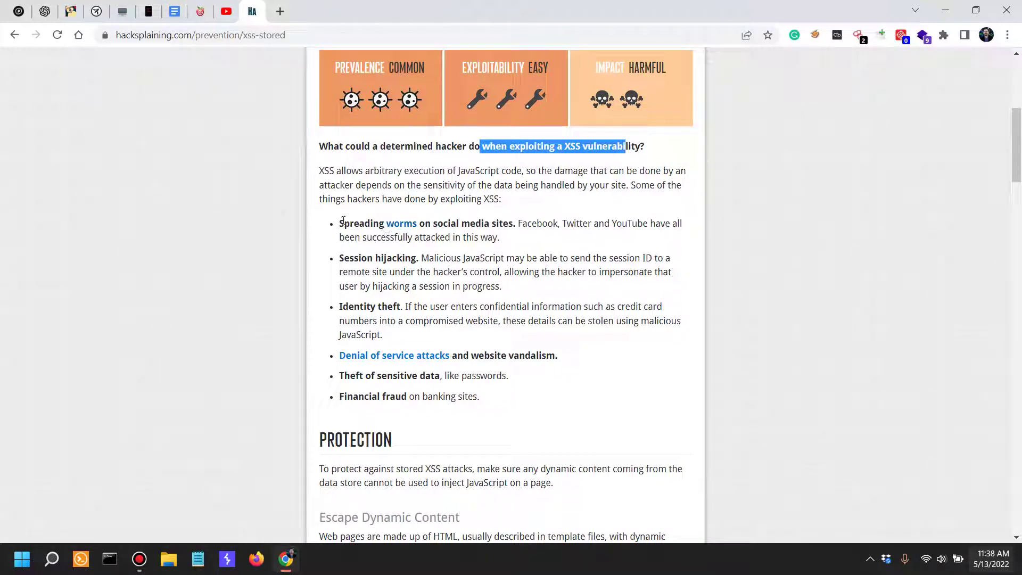
pyautogui.moveTo(341, 222); pyautogui.dragTo(529, 223)
pyautogui.click(568, 224)
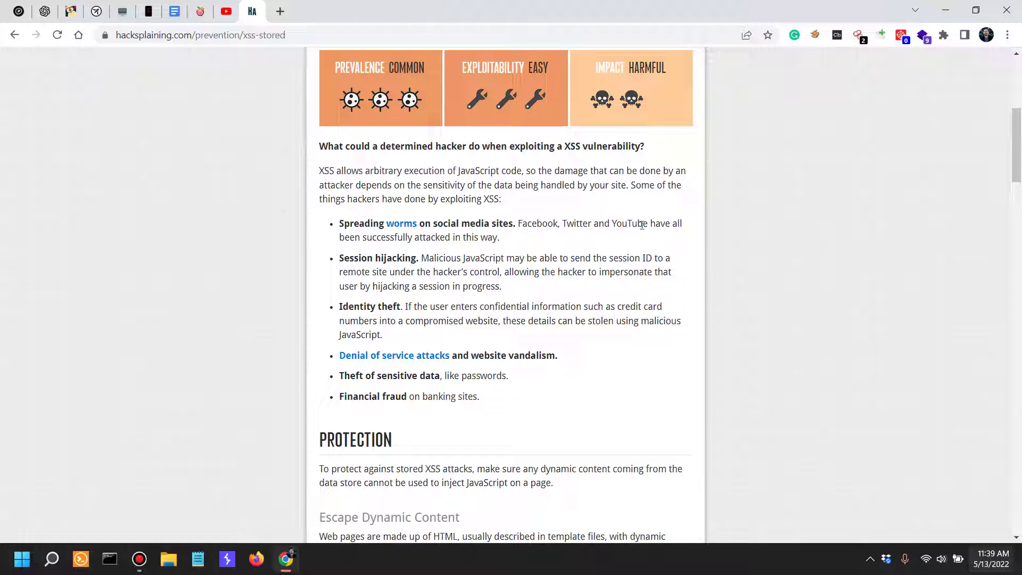
pyautogui.moveTo(642, 225); pyautogui.dragTo(638, 224)
pyautogui.moveTo(420, 257); pyautogui.dragTo(694, 262)
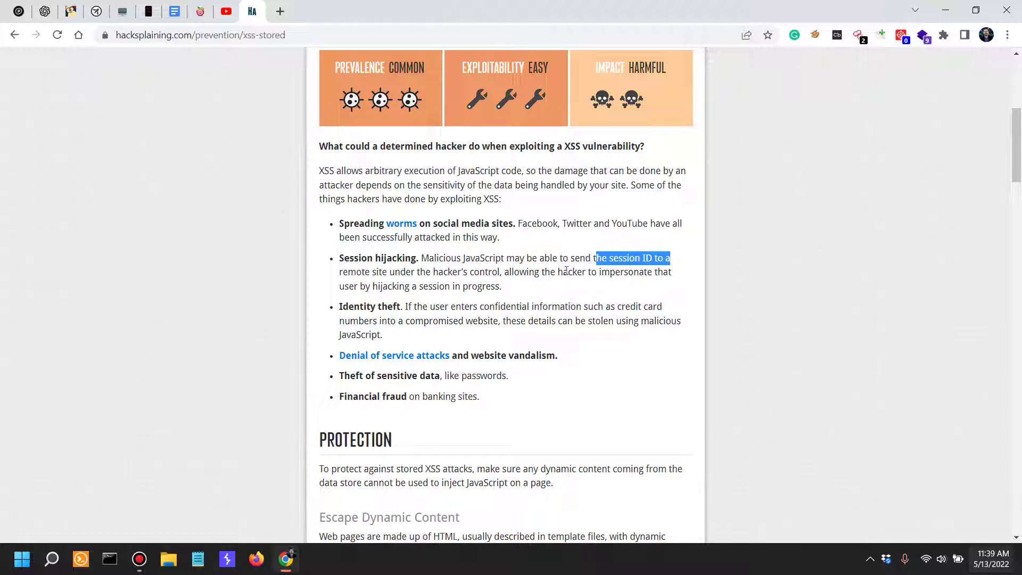
pyautogui.moveTo(376, 273); pyautogui.dragTo(504, 272)
pyautogui.click(537, 273)
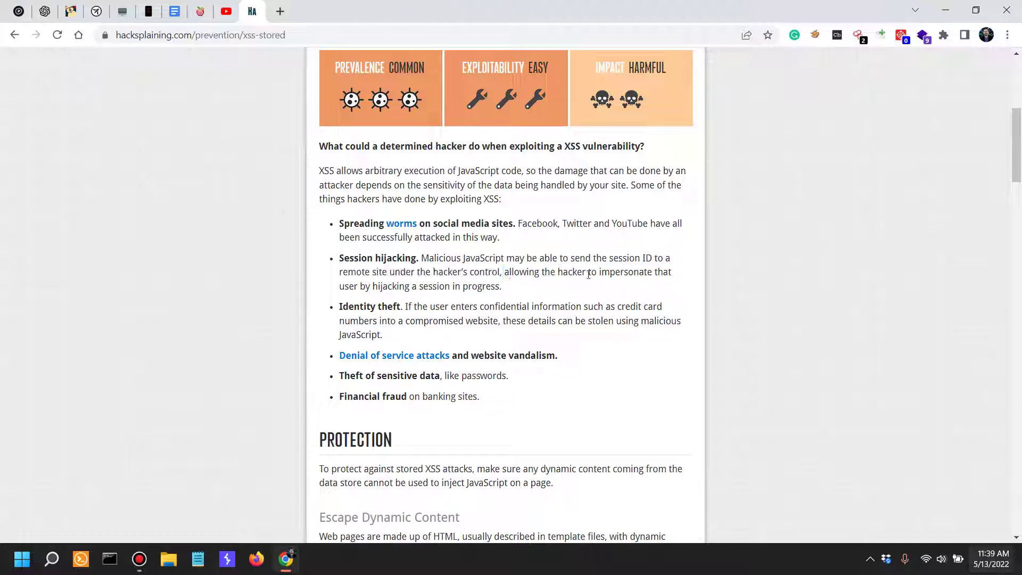
pyautogui.moveTo(534, 287); pyautogui.dragTo(657, 273)
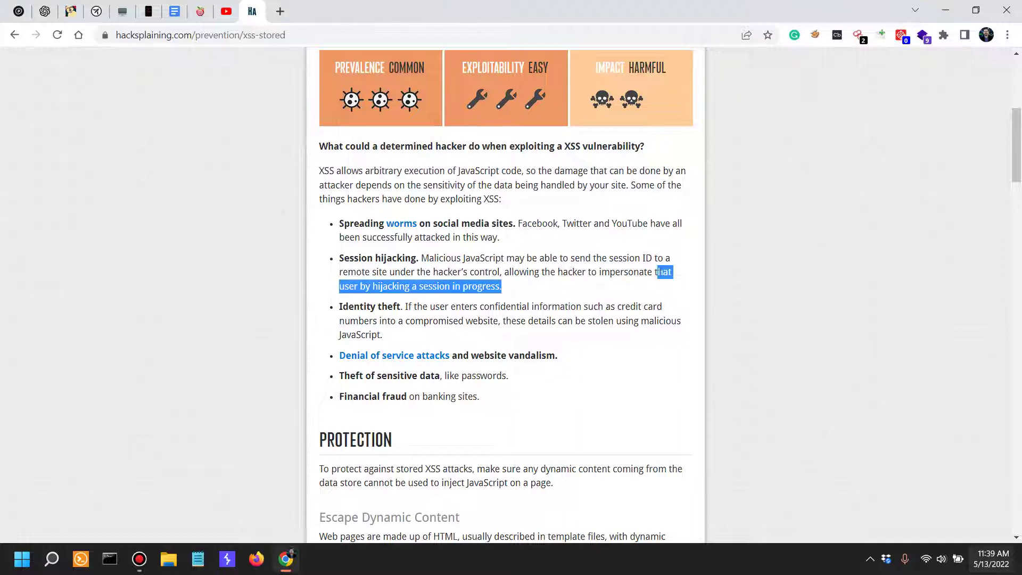
pyautogui.click(342, 286)
pyautogui.moveTo(454, 286); pyautogui.dragTo(449, 307)
pyautogui.click(453, 304)
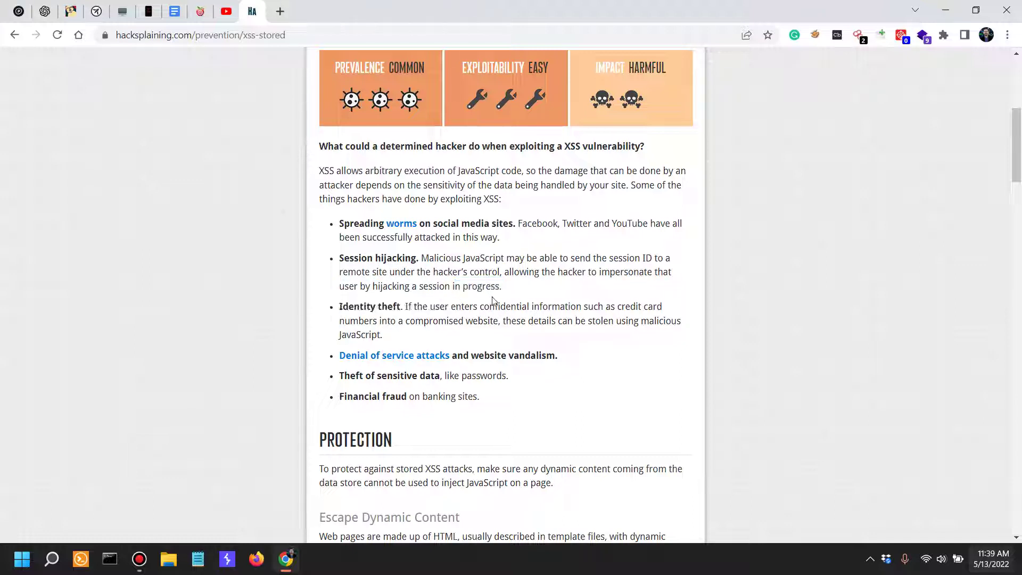
pyautogui.moveTo(389, 304); pyautogui.dragTo(534, 307)
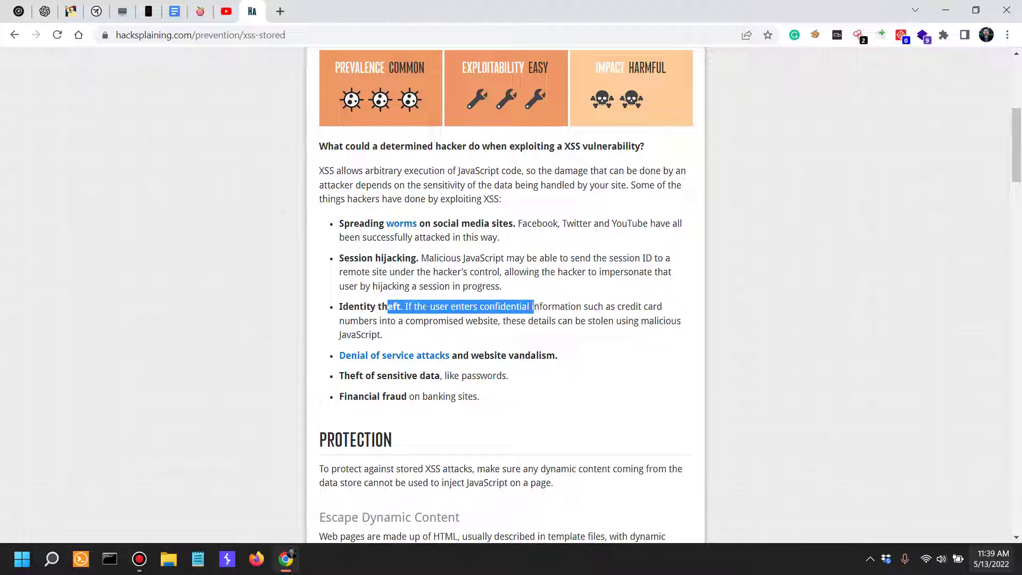
pyautogui.click(504, 307)
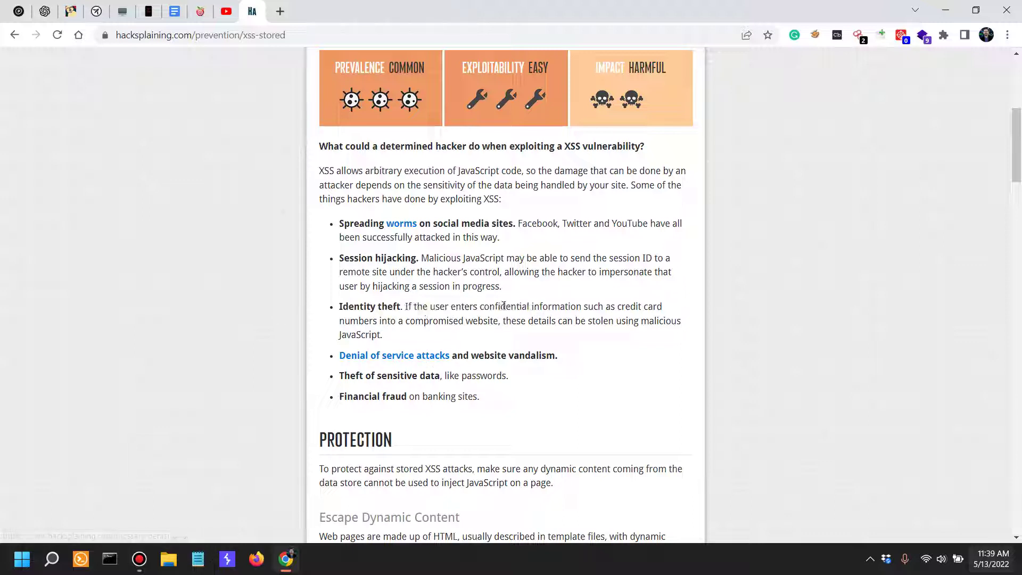
pyautogui.moveTo(503, 306); pyautogui.dragTo(660, 306)
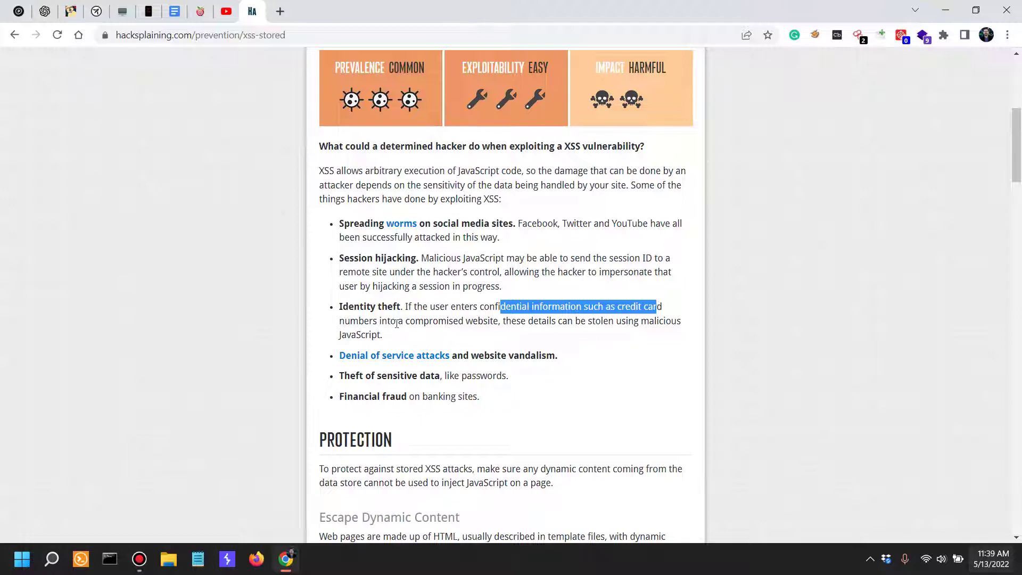
pyautogui.moveTo(370, 320); pyautogui.dragTo(563, 322)
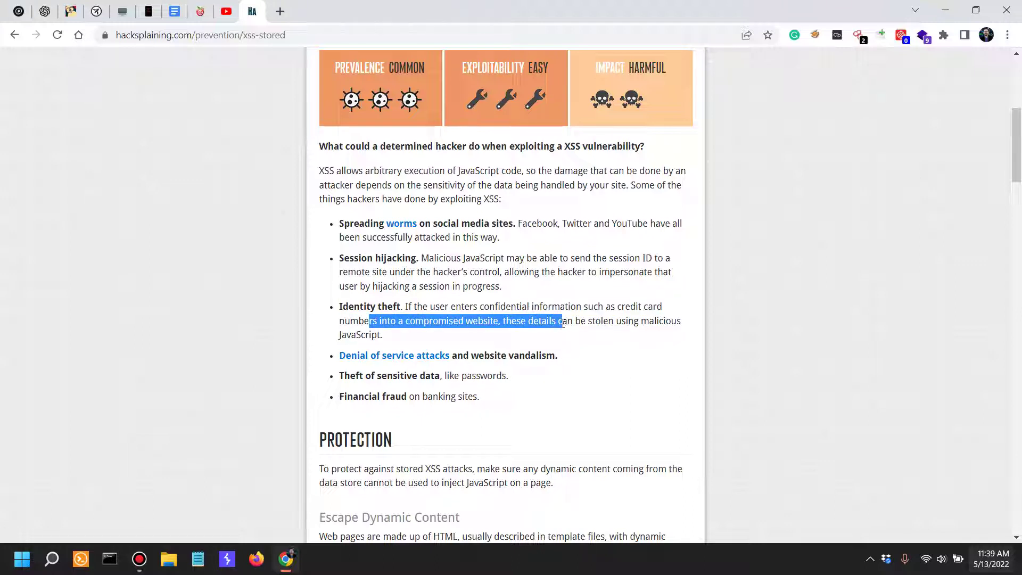
pyautogui.click(573, 317)
pyautogui.moveTo(509, 330); pyautogui.dragTo(580, 321)
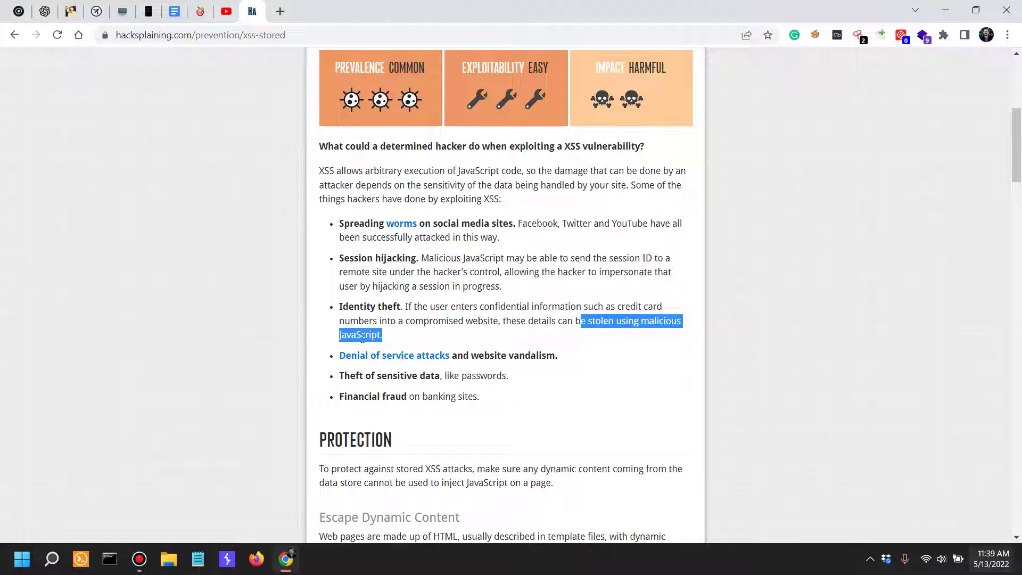
pyautogui.click(382, 335)
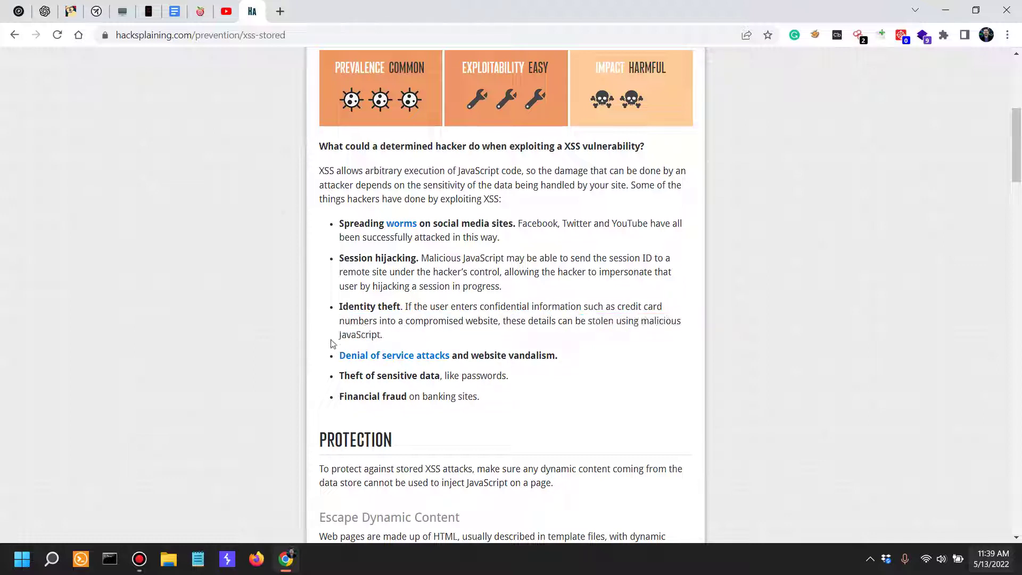
pyautogui.moveTo(338, 336); pyautogui.dragTo(390, 341)
pyautogui.click(387, 341)
# - Open undocked DevTools on the Application panel, then bring up Firefox's taskbar task list
pyautogui.hotkey('ctrl', 'shift', 'i')
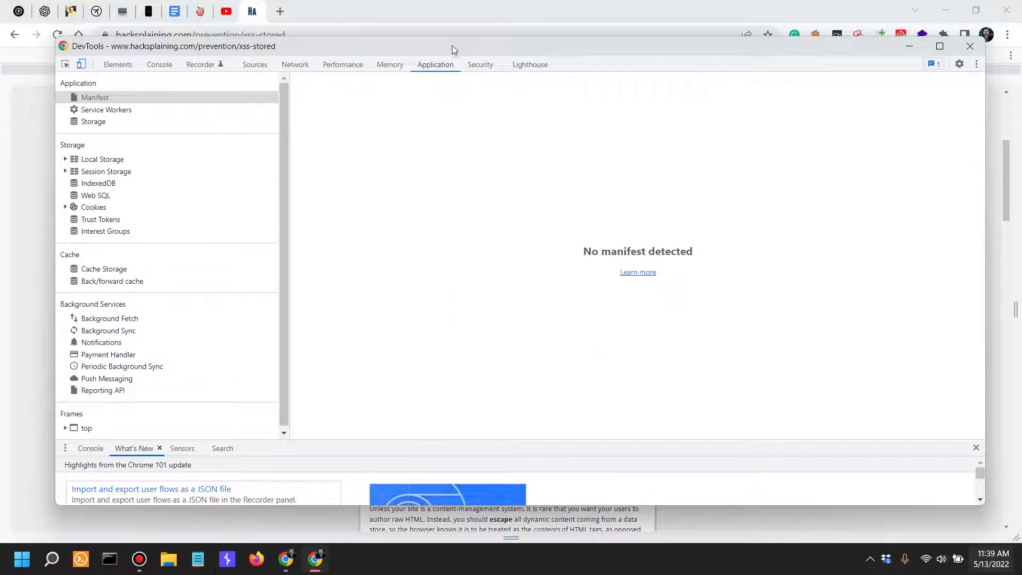
pyautogui.moveTo(452, 46); pyautogui.dragTo(445, 88)
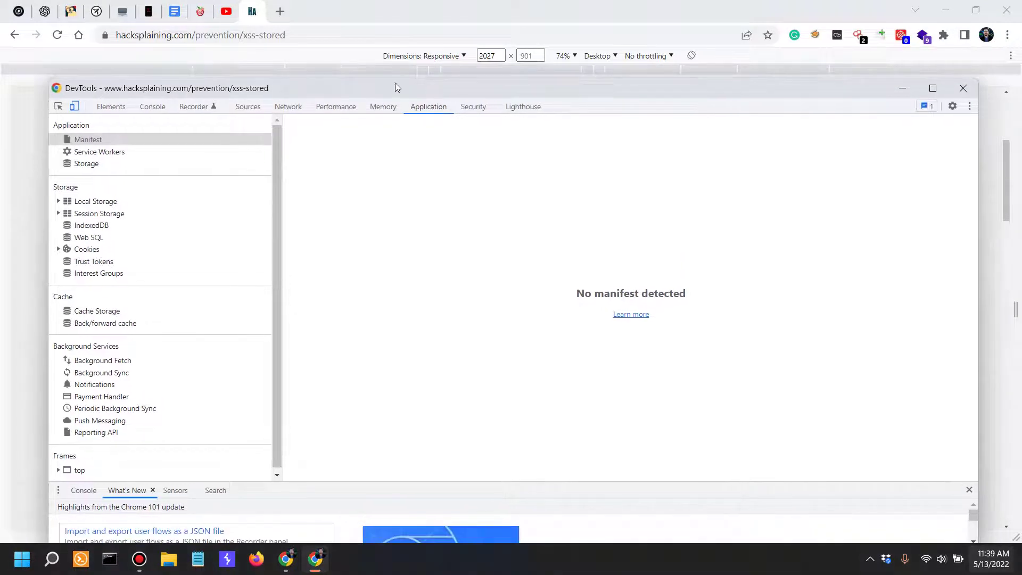
pyautogui.click(288, 106)
pyautogui.click(428, 107)
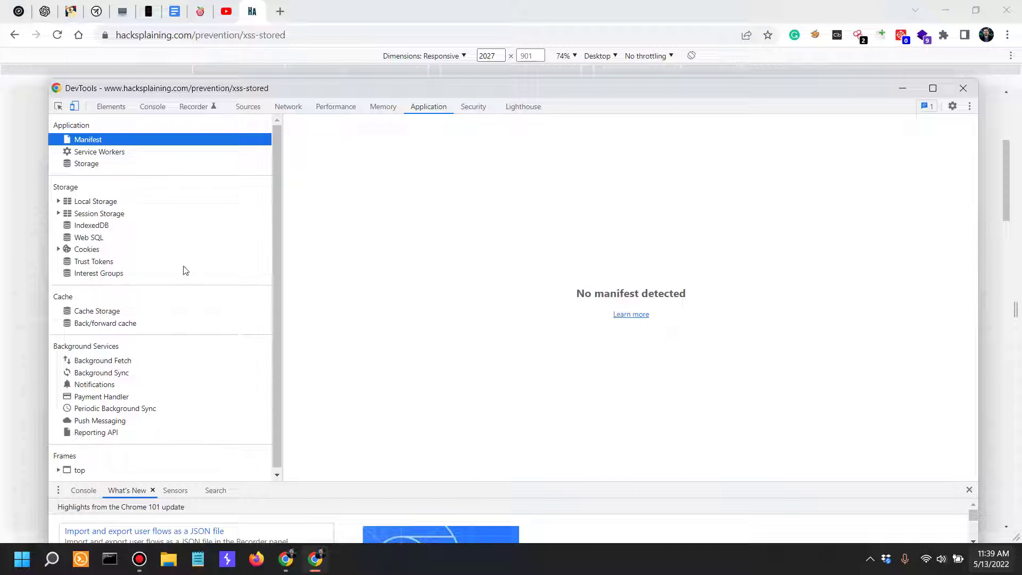
pyautogui.scroll(-1, 184, 268)
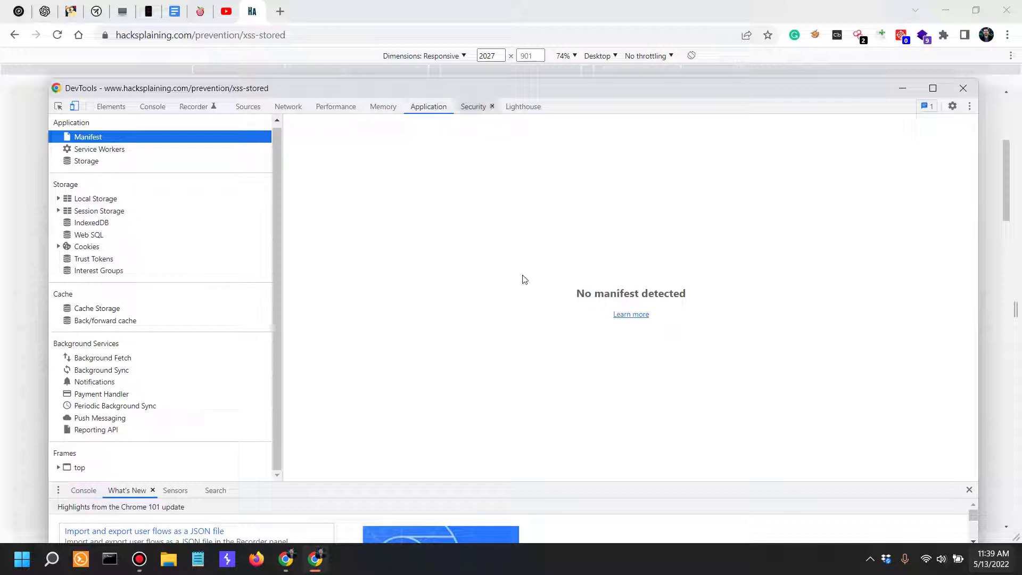
pyautogui.rightClick(256, 559)
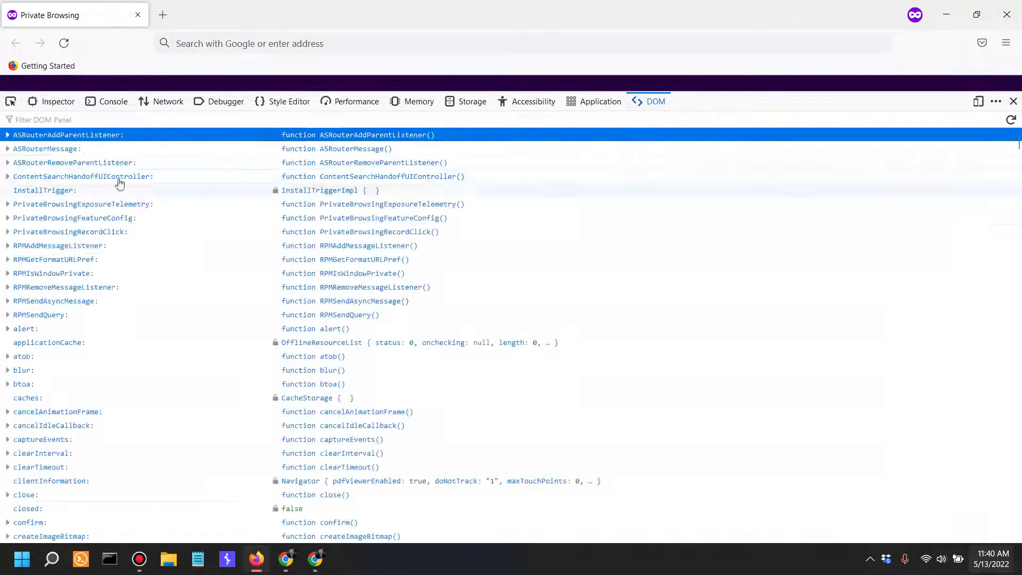
# - View the Firefox private window's DOM panel, close the extra window, and return to Chrome
pyautogui.hotkey('ctrl', 'shift', 'p')
pyautogui.click(1002, 17)
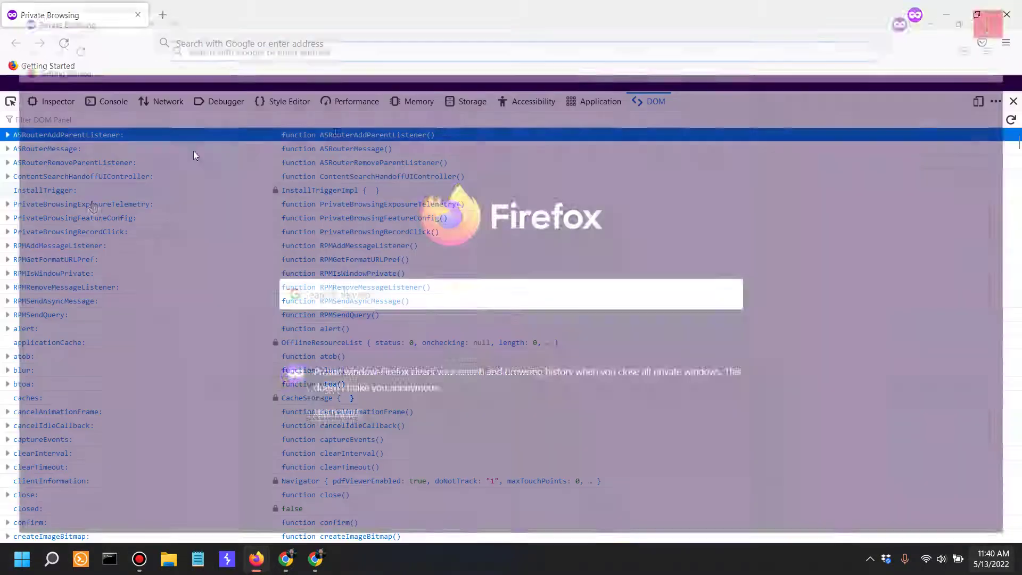
pyautogui.scroll(-20, 78, 192)
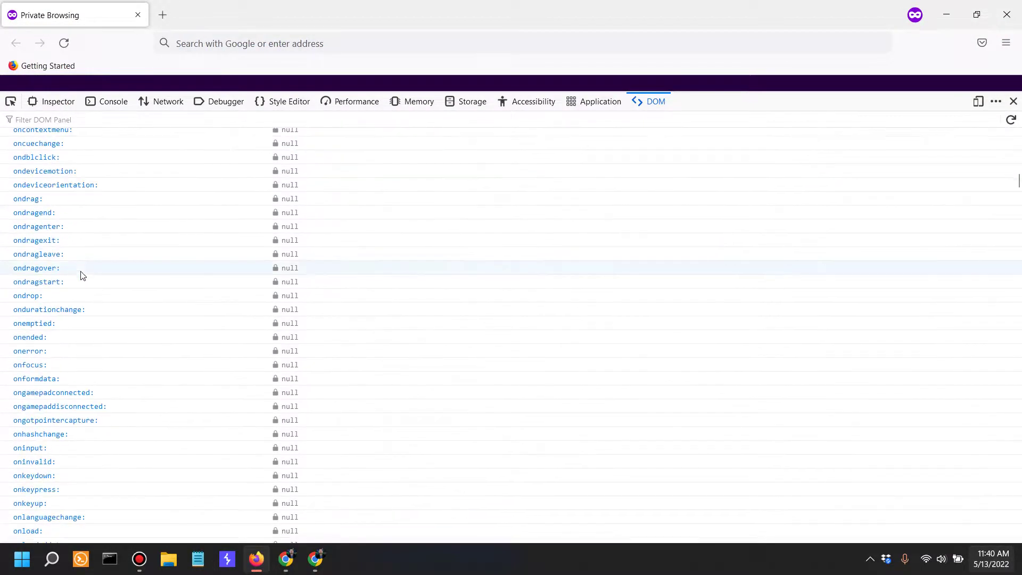
pyautogui.scroll(20, 224, 257)
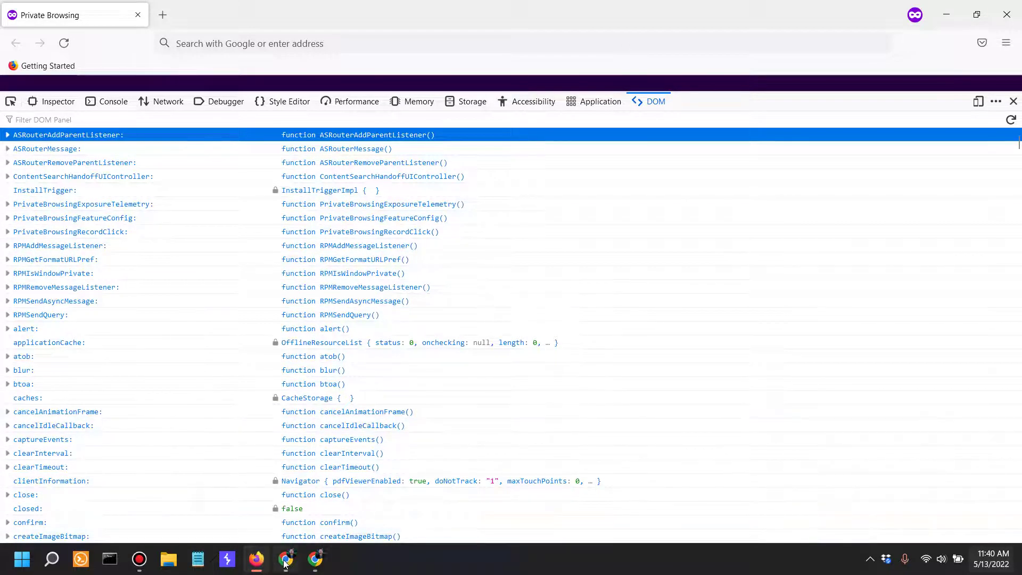
pyautogui.moveTo(285, 563)
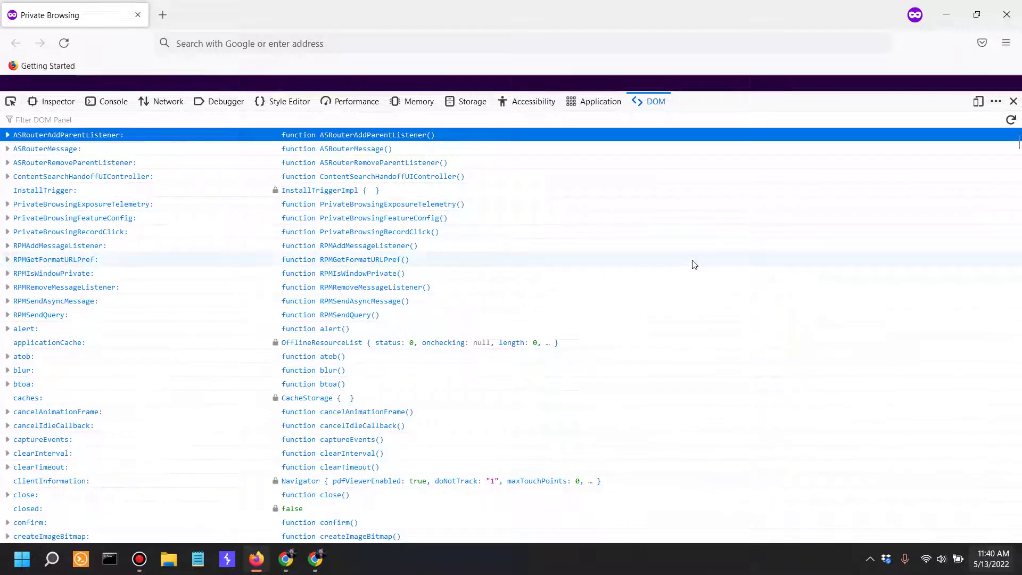
pyautogui.click(289, 565)
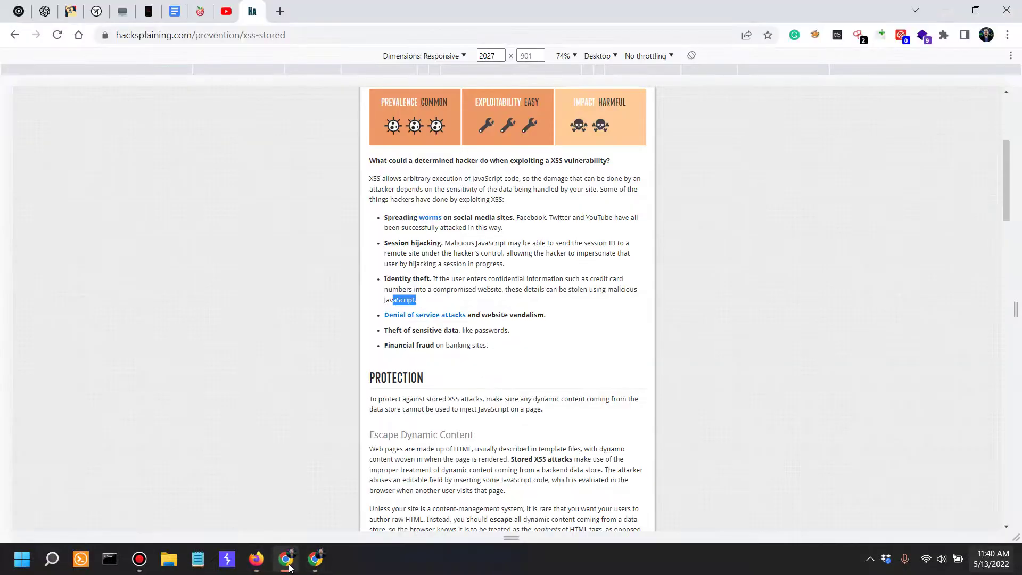
# - Close the separate DevTools window and highlight the compromised-website phrase under Identity theft
pyautogui.click(319, 566)
pyautogui.click(961, 88)
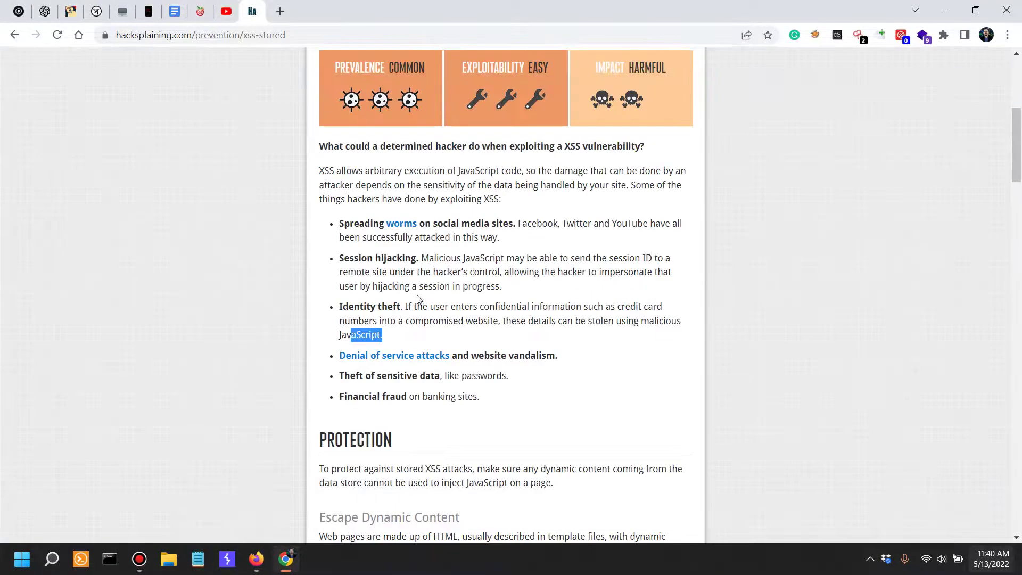
pyautogui.moveTo(358, 321); pyautogui.dragTo(542, 321)
pyautogui.click(554, 307)
# - Highlight the vandalism and sensitive data lines in the XSS risks list
pyautogui.moveTo(472, 376); pyautogui.dragTo(533, 356)
pyautogui.moveTo(387, 376); pyautogui.dragTo(441, 371)
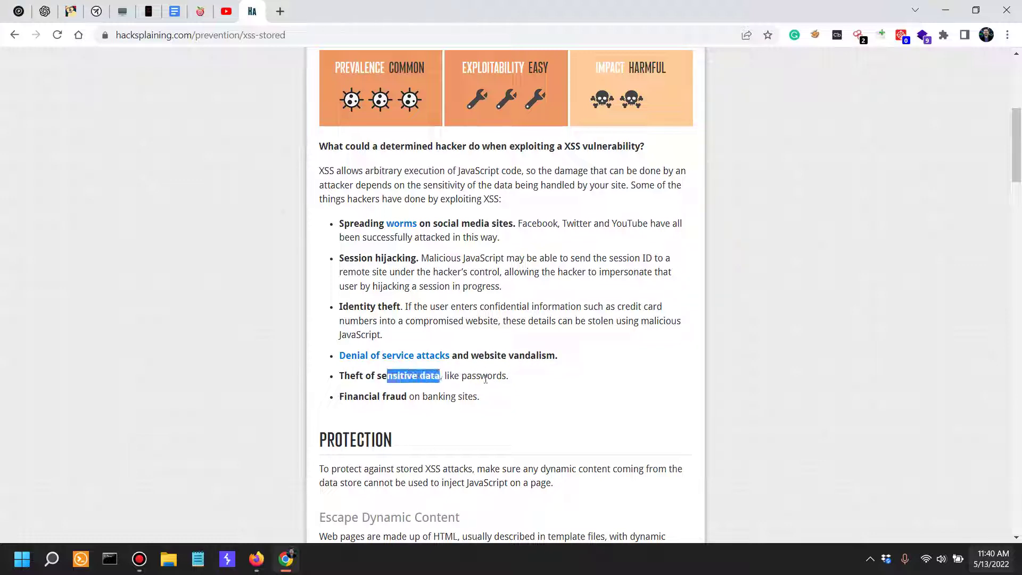
pyautogui.click(485, 379)
pyautogui.moveTo(353, 396); pyautogui.dragTo(457, 396)
pyautogui.scroll(-3, 434, 340)
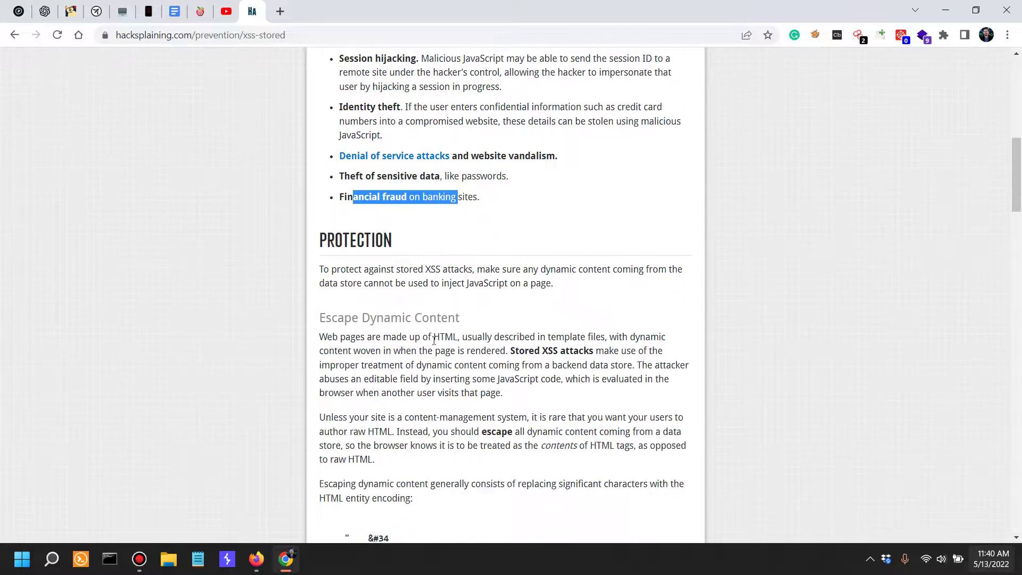
pyautogui.scroll(-2, 415, 273)
pyautogui.moveTo(522, 136); pyautogui.dragTo(663, 138)
pyautogui.moveTo(353, 150); pyautogui.dragTo(405, 151)
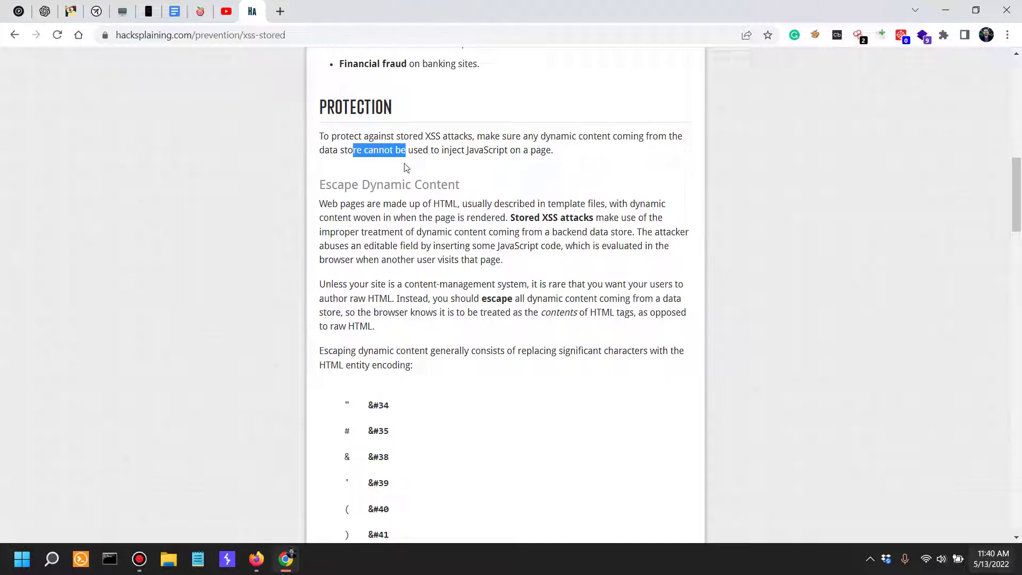
pyautogui.moveTo(479, 150); pyautogui.dragTo(546, 151)
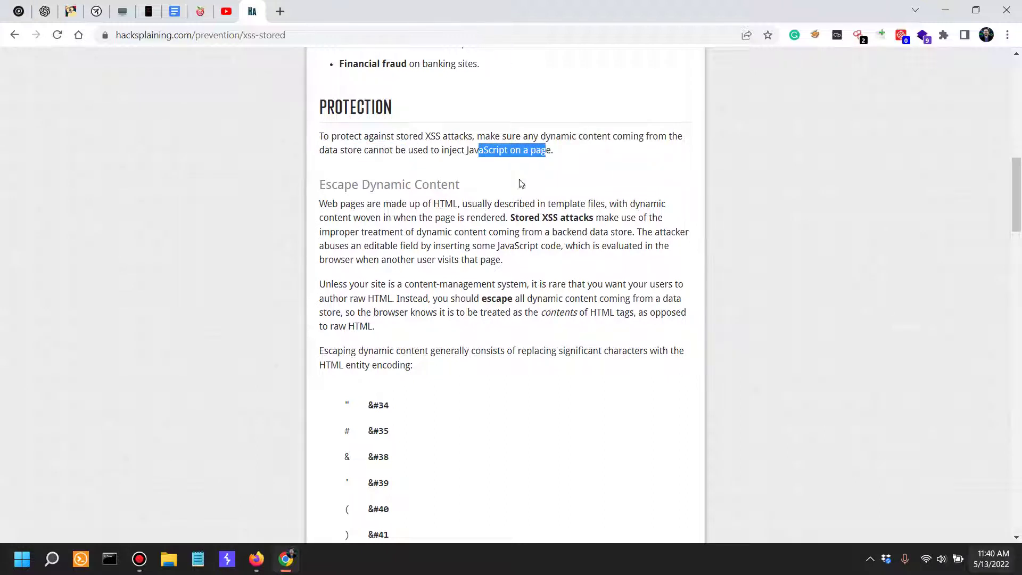
pyautogui.scroll(-2, 480, 223)
pyautogui.scroll(1, 362, 250)
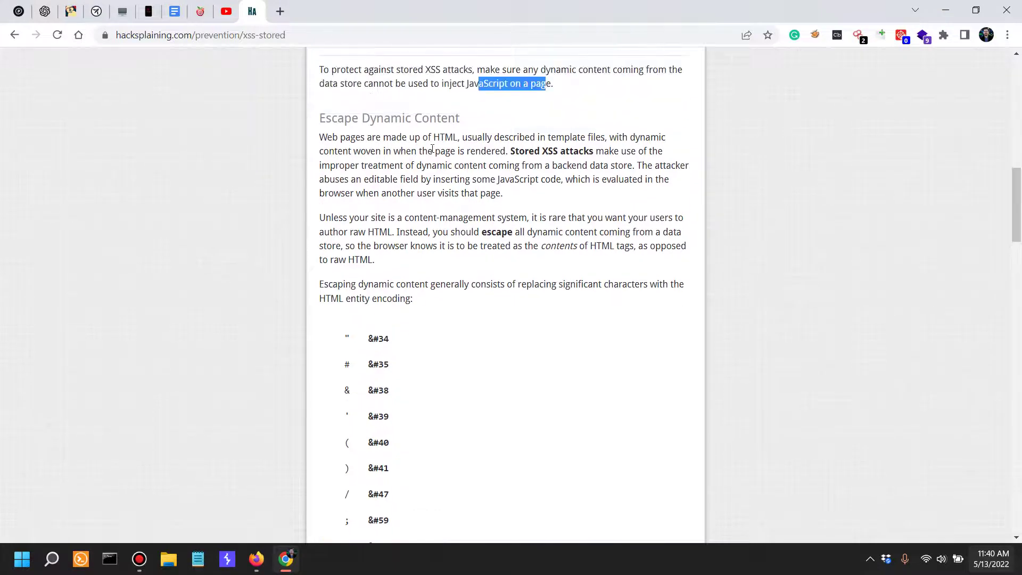
pyautogui.moveTo(407, 138); pyautogui.dragTo(478, 136)
pyautogui.click(399, 162)
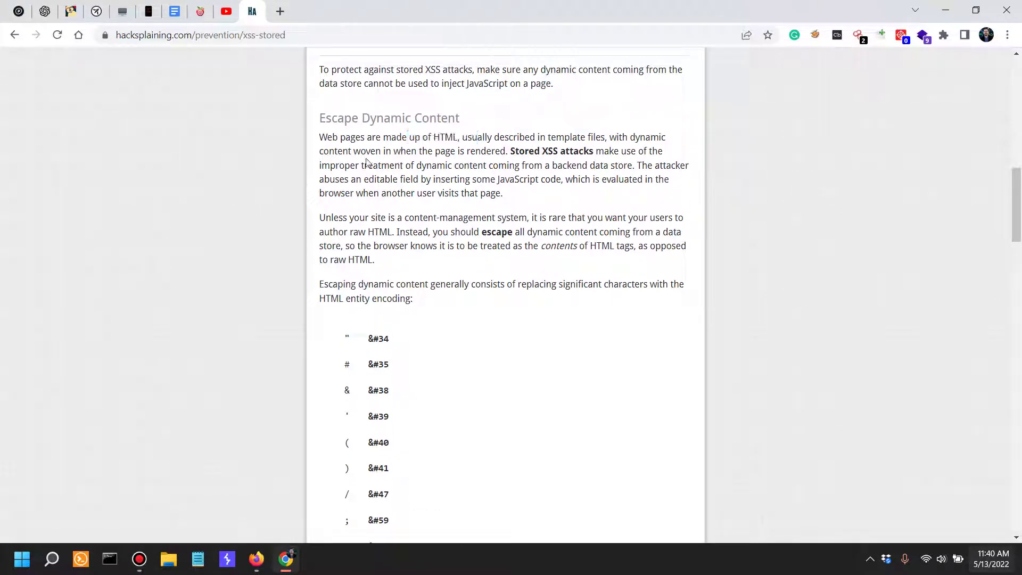
pyautogui.moveTo(355, 165); pyautogui.dragTo(472, 179)
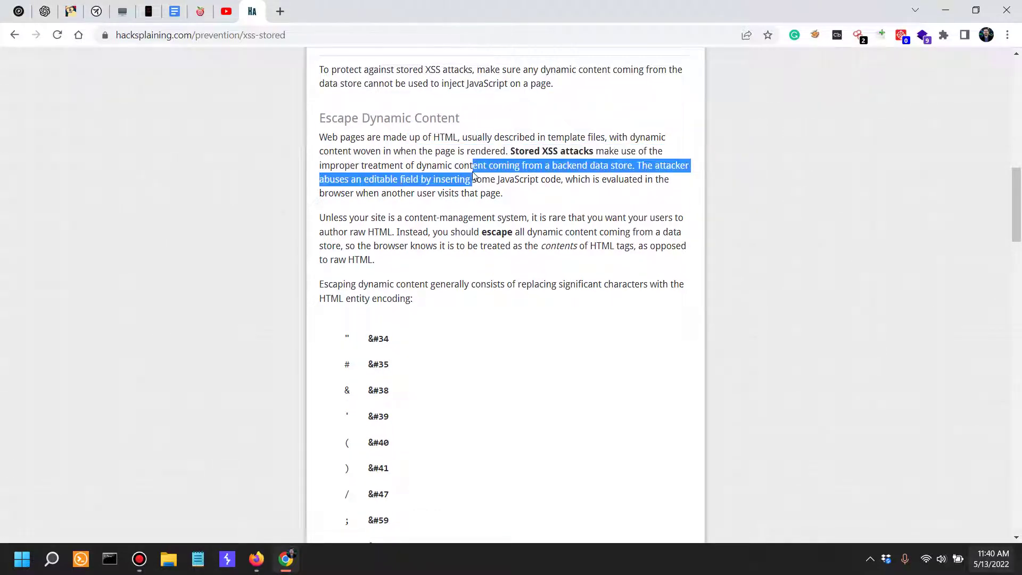
pyautogui.moveTo(378, 165); pyautogui.dragTo(515, 165)
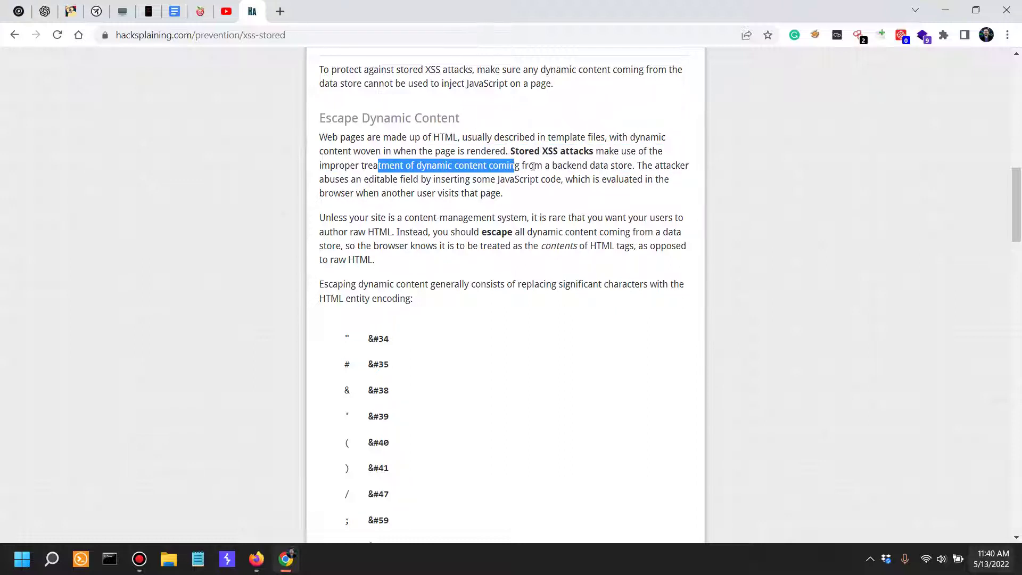
pyautogui.click(555, 164)
pyautogui.moveTo(642, 170); pyautogui.dragTo(694, 169)
pyautogui.moveTo(379, 180); pyautogui.dragTo(564, 180)
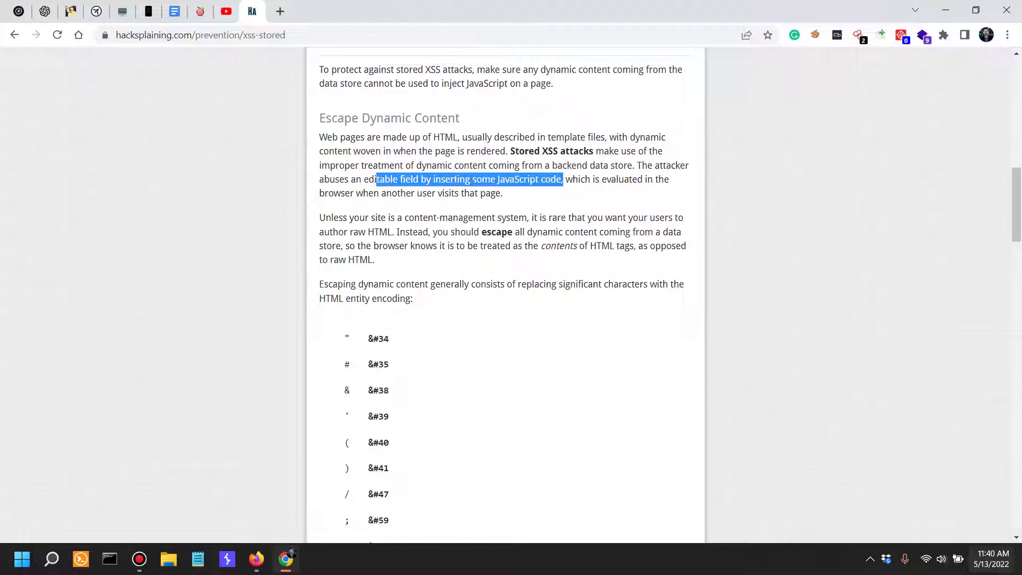
pyautogui.click(590, 182)
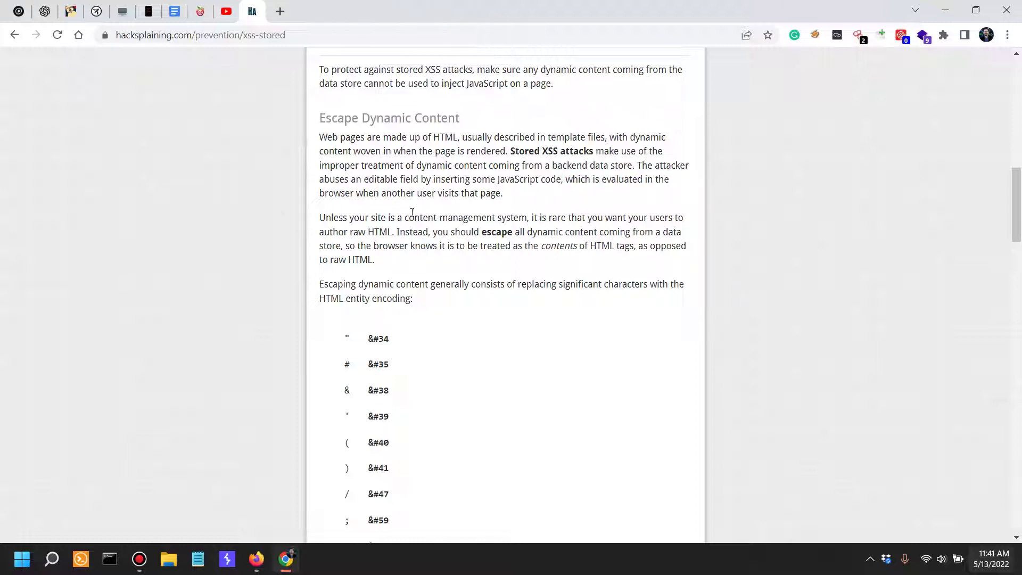
pyautogui.moveTo(351, 195); pyautogui.dragTo(503, 195)
pyautogui.click(453, 215)
pyautogui.moveTo(432, 194); pyautogui.dragTo(529, 198)
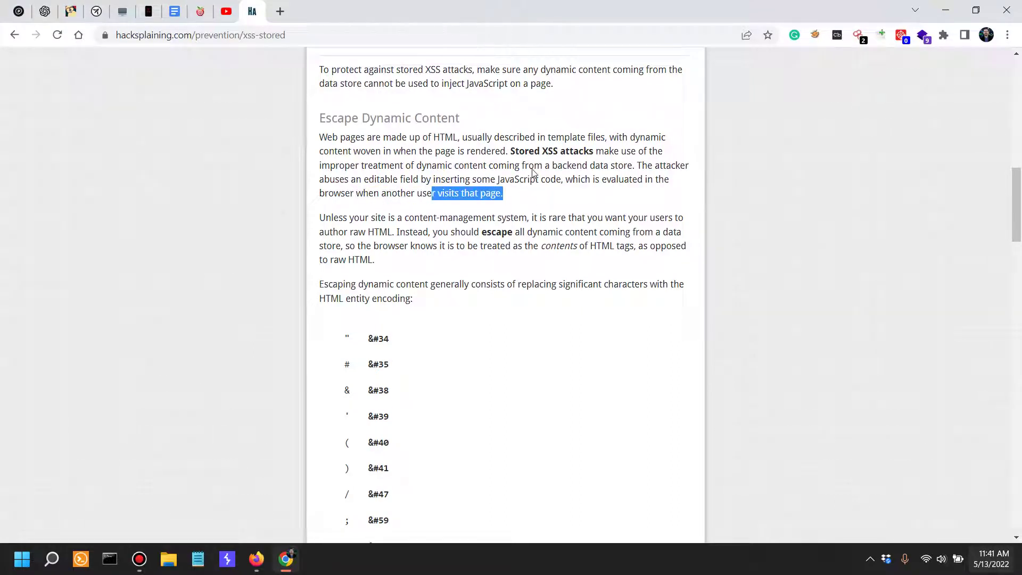
pyautogui.moveTo(508, 151); pyautogui.dragTo(592, 180)
pyautogui.click(490, 198)
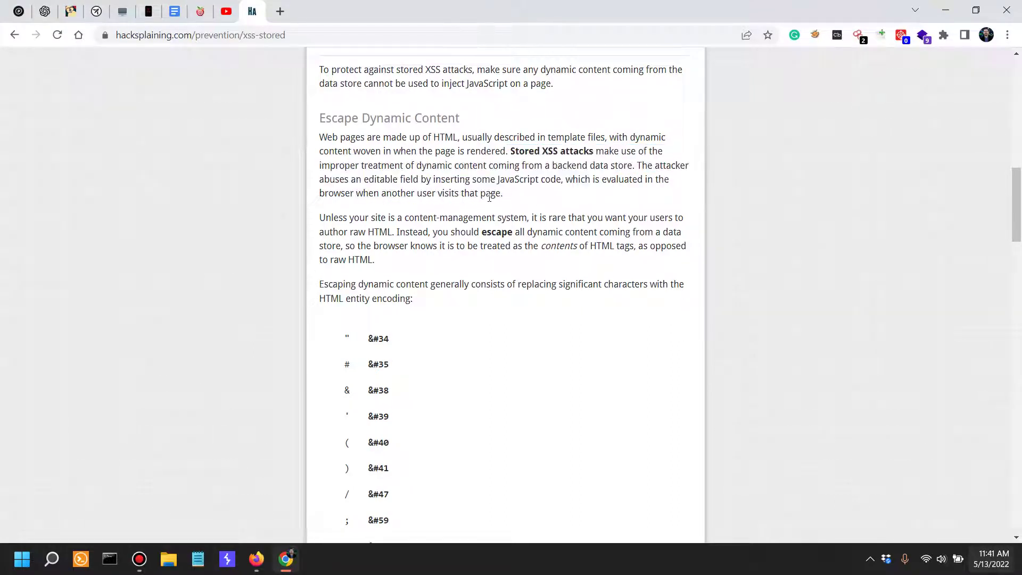
pyautogui.moveTo(517, 137); pyautogui.dragTo(592, 179)
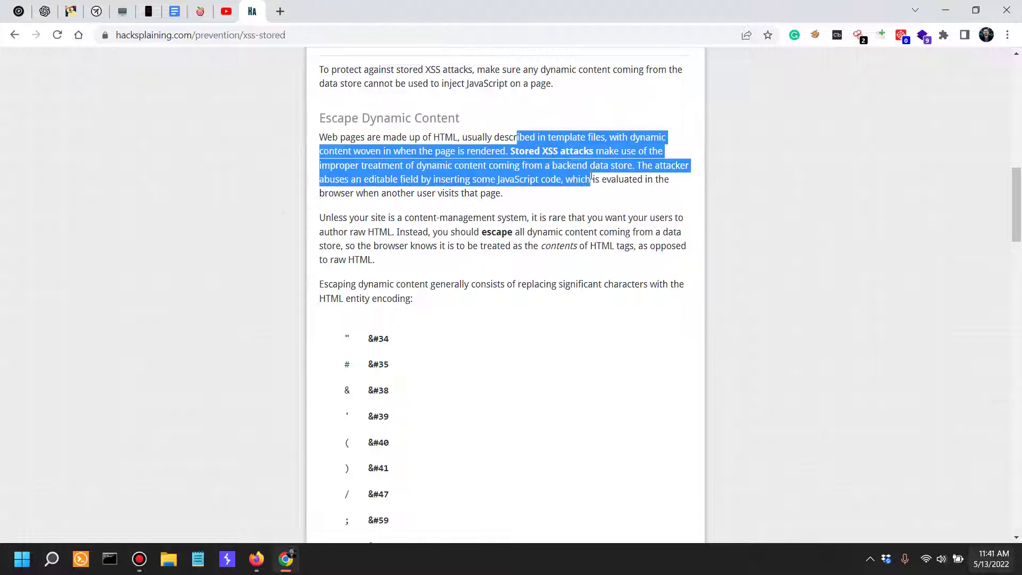
pyautogui.click(496, 163)
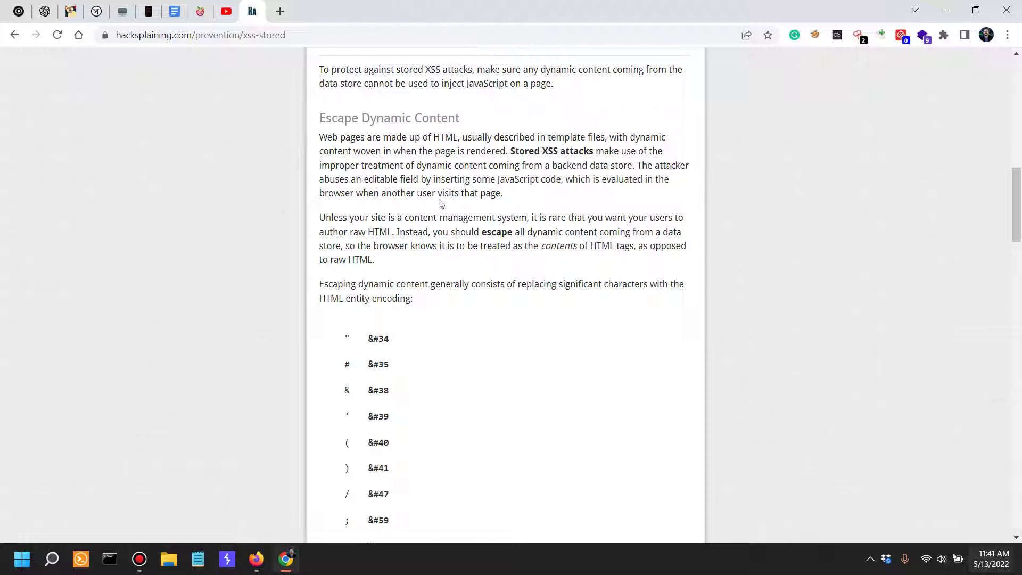
pyautogui.moveTo(352, 194); pyautogui.dragTo(502, 198)
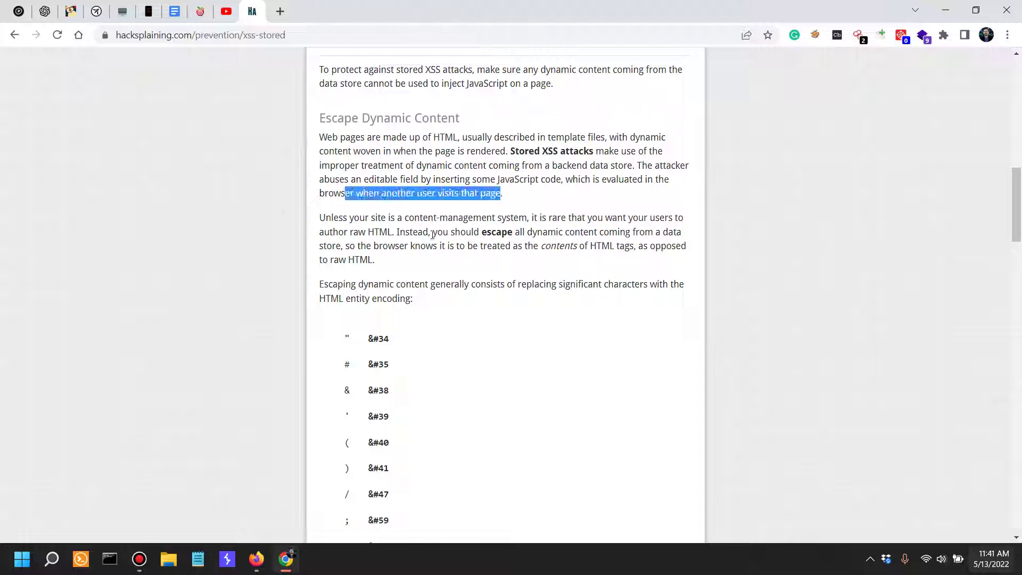
pyautogui.click(501, 198)
pyautogui.moveTo(329, 220); pyautogui.dragTo(559, 218)
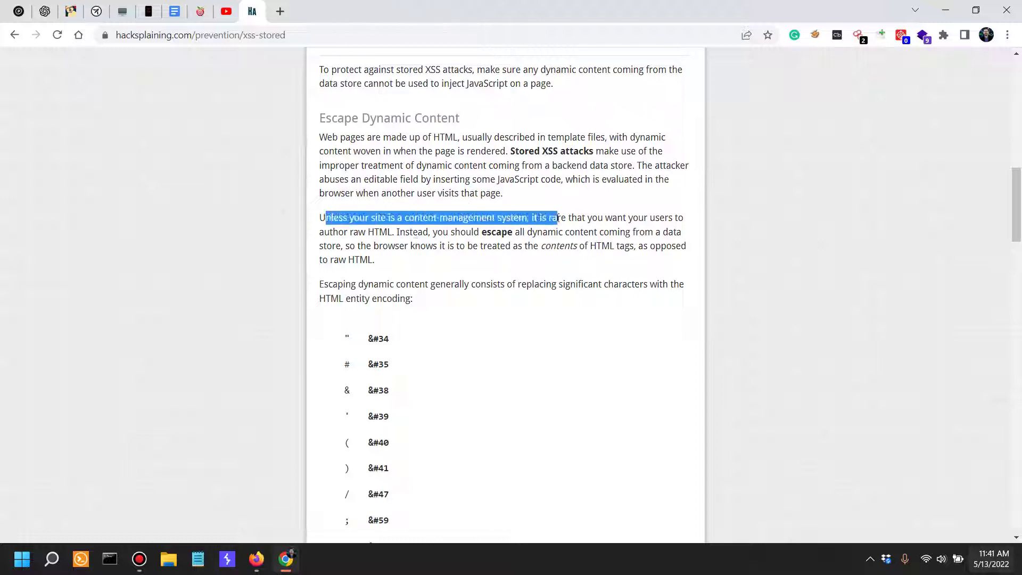
pyautogui.click(420, 235)
pyautogui.moveTo(372, 218); pyautogui.dragTo(513, 220)
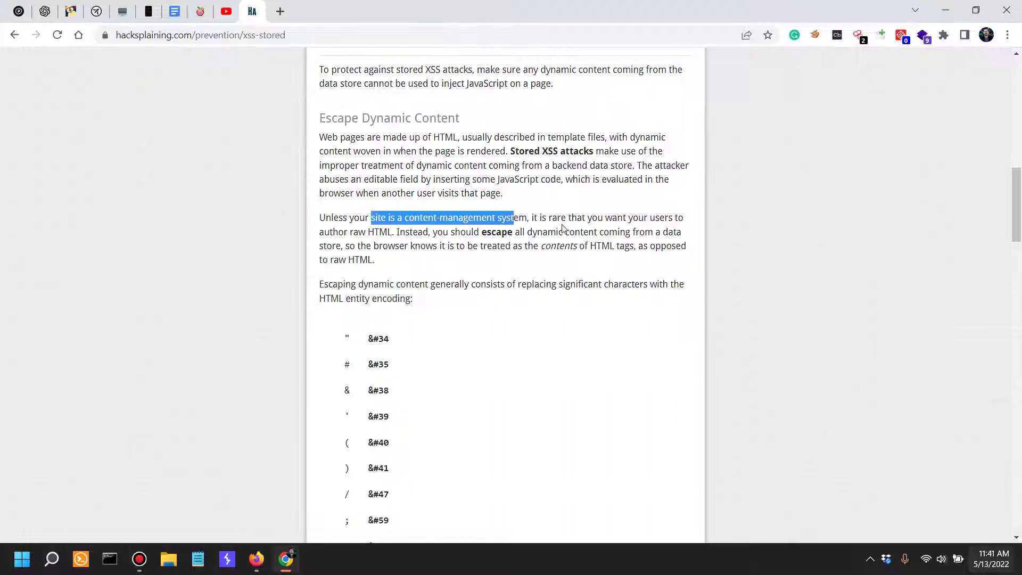
pyautogui.scroll(-1, 562, 228)
pyautogui.moveTo(539, 152); pyautogui.dragTo(701, 160)
pyautogui.click(545, 166)
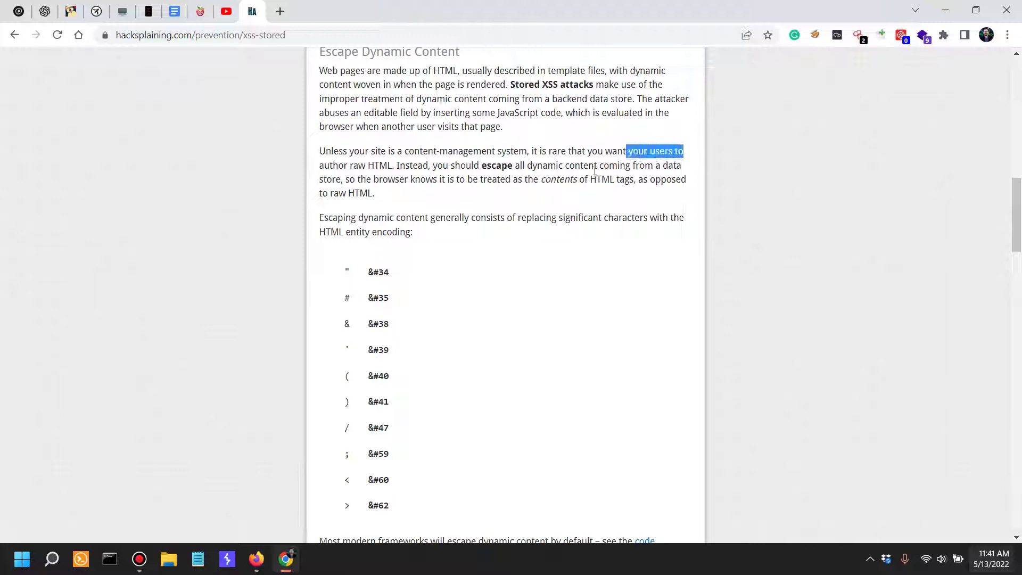
pyautogui.click(554, 168)
pyautogui.moveTo(330, 175); pyautogui.dragTo(671, 161)
pyautogui.click(408, 167)
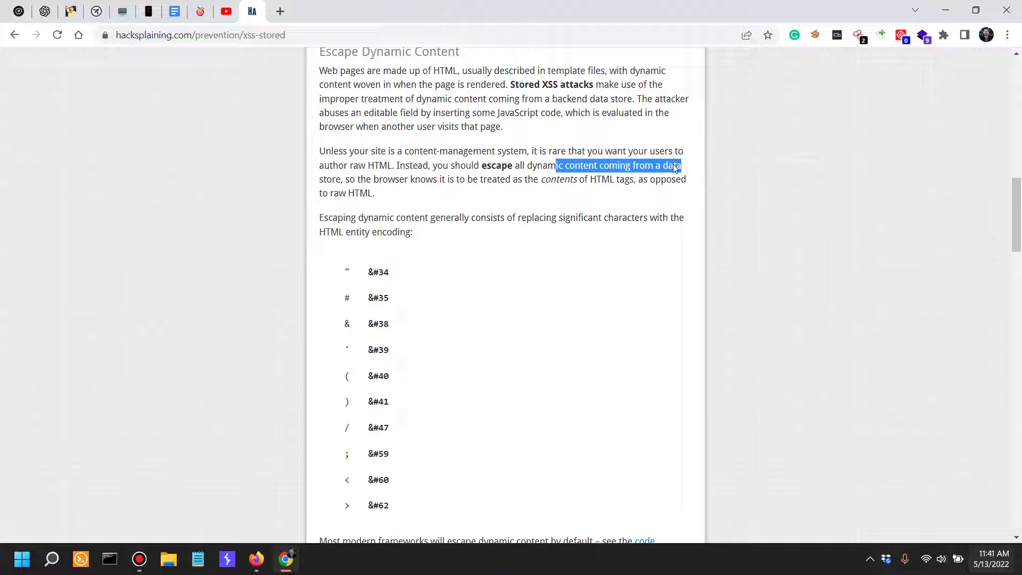
pyautogui.moveTo(362, 179); pyautogui.dragTo(435, 176)
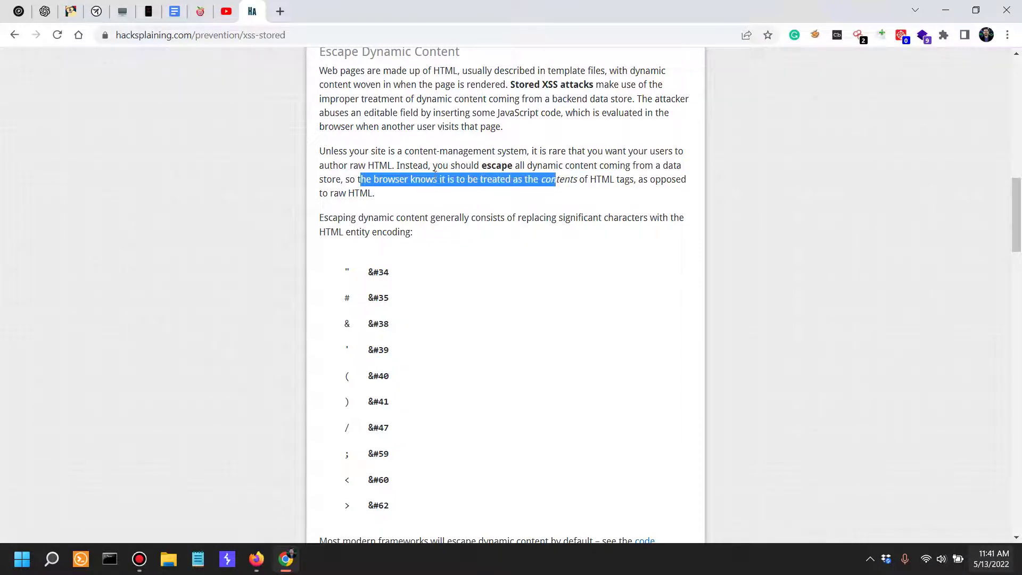
pyautogui.moveTo(525, 179); pyautogui.dragTo(686, 180)
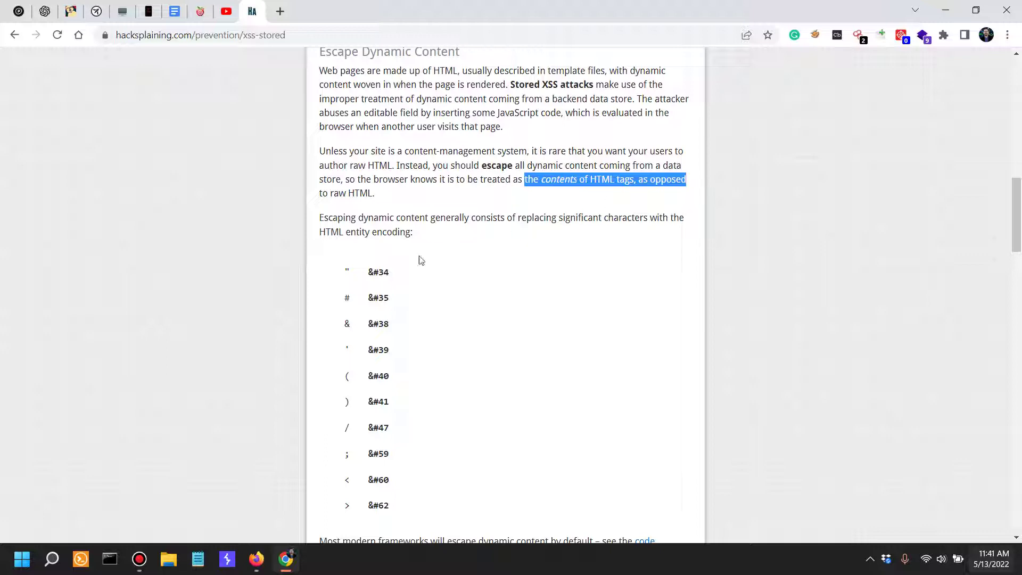
pyautogui.scroll(-2, 404, 202)
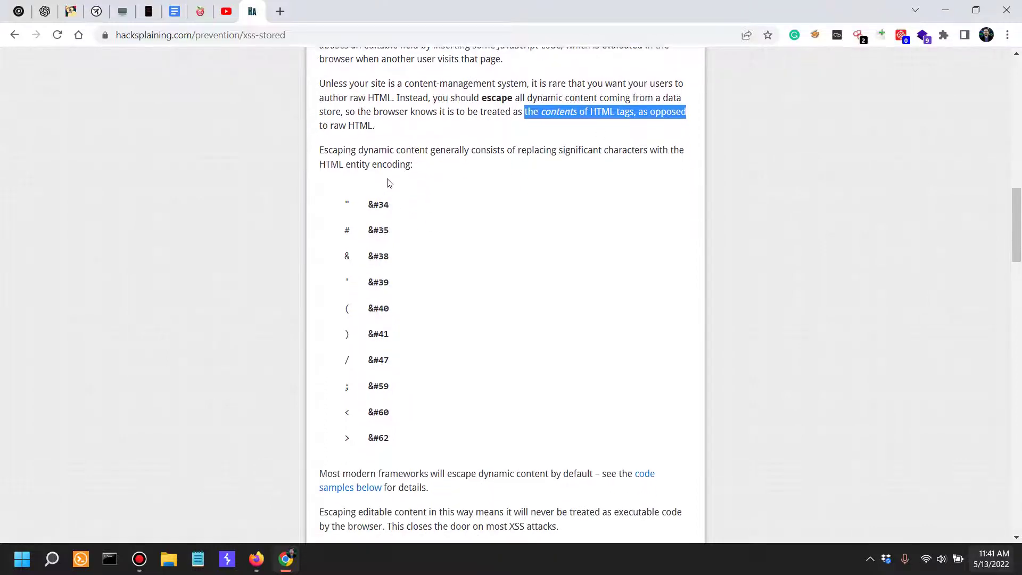
pyautogui.scroll(1, 388, 181)
pyautogui.moveTo(395, 151); pyautogui.dragTo(683, 152)
pyautogui.click(520, 164)
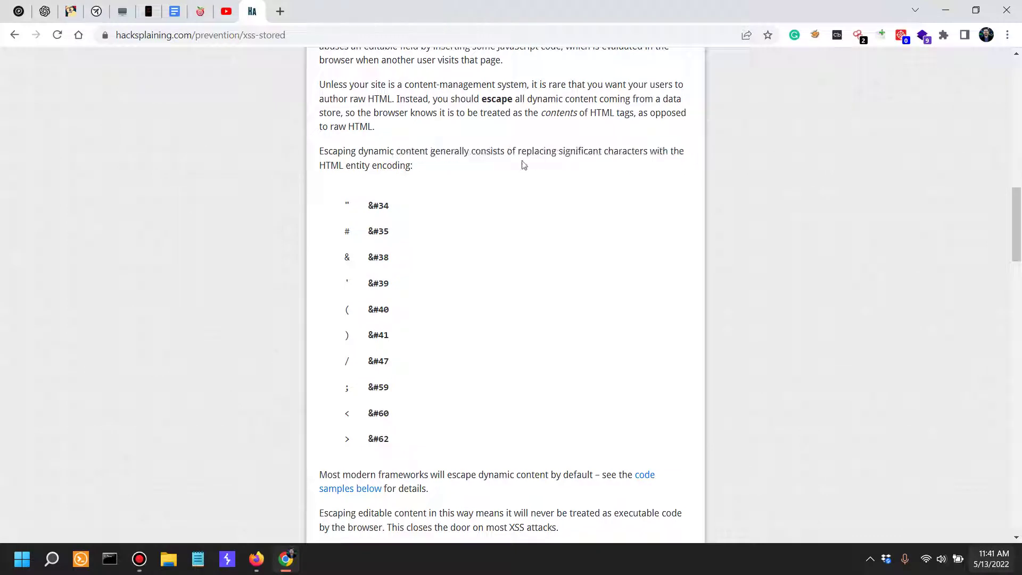
pyautogui.moveTo(481, 151); pyautogui.dragTo(689, 151)
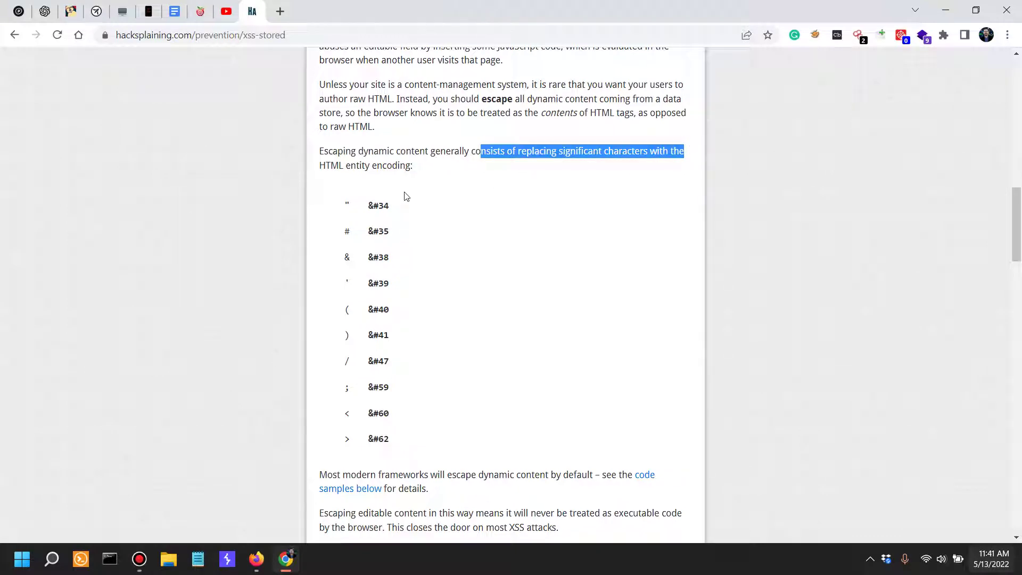
pyautogui.moveTo(346, 165); pyautogui.dragTo(422, 171)
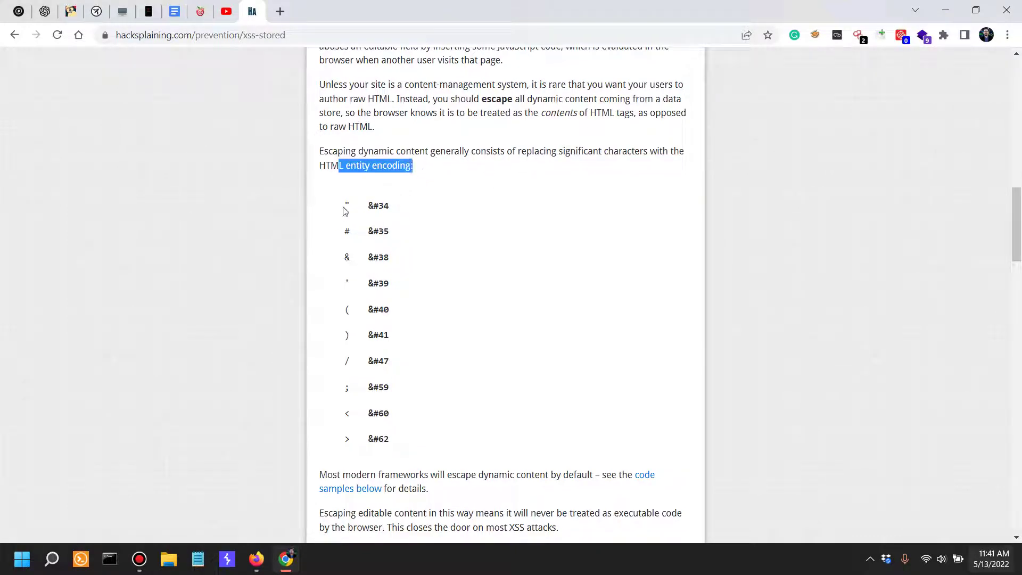
pyautogui.moveTo(344, 208); pyautogui.dragTo(358, 211)
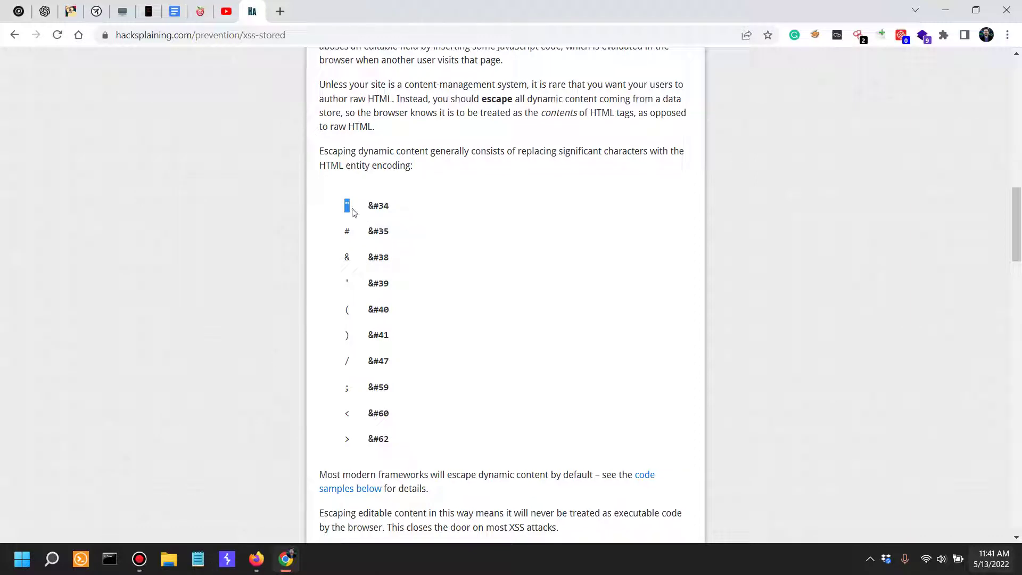
pyautogui.moveTo(367, 210); pyautogui.dragTo(344, 232)
pyautogui.click(351, 233)
pyautogui.click(370, 233)
pyautogui.doubleClick(345, 263)
pyautogui.click(368, 271)
pyautogui.doubleClick(347, 283)
pyautogui.doubleClick(347, 284)
pyautogui.click(349, 313)
pyautogui.moveTo(342, 410); pyautogui.dragTo(356, 448)
pyautogui.click(347, 426)
pyautogui.doubleClick(347, 415)
pyautogui.doubleClick(347, 437)
pyautogui.click(347, 421)
pyautogui.doubleClick(347, 414)
pyautogui.click(347, 414)
pyautogui.doubleClick(347, 414)
pyautogui.click(352, 406)
pyautogui.doubleClick(347, 388)
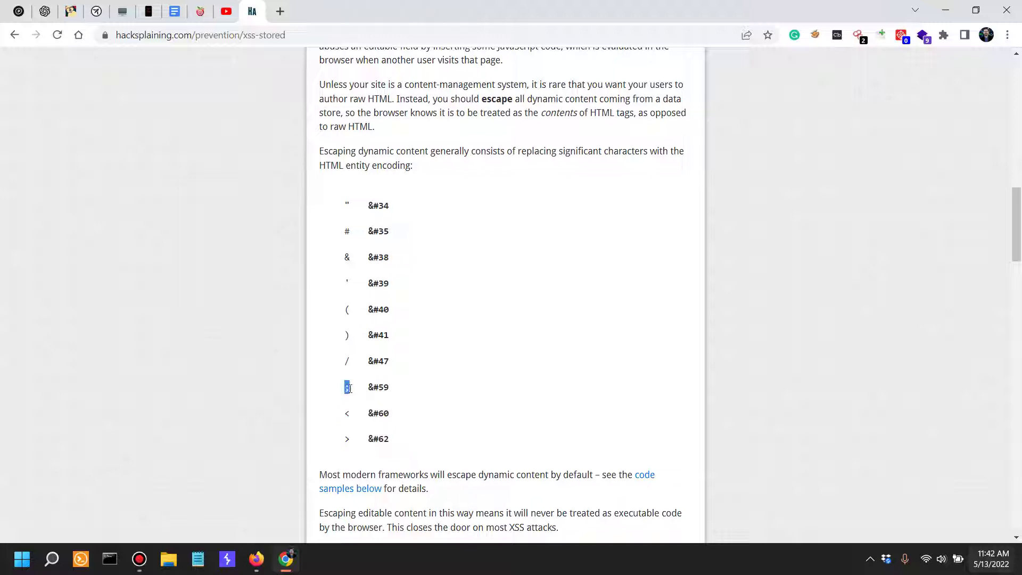
pyautogui.click(347, 362)
pyautogui.doubleClick(348, 361)
pyautogui.scroll(-1, 415, 354)
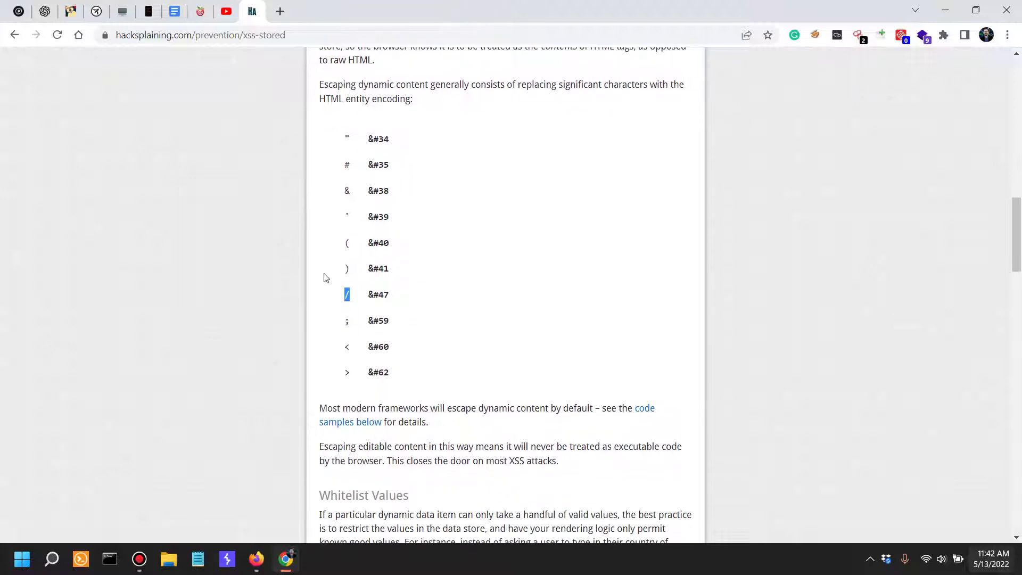
pyautogui.scroll(-1, 457, 314)
pyautogui.click(332, 341)
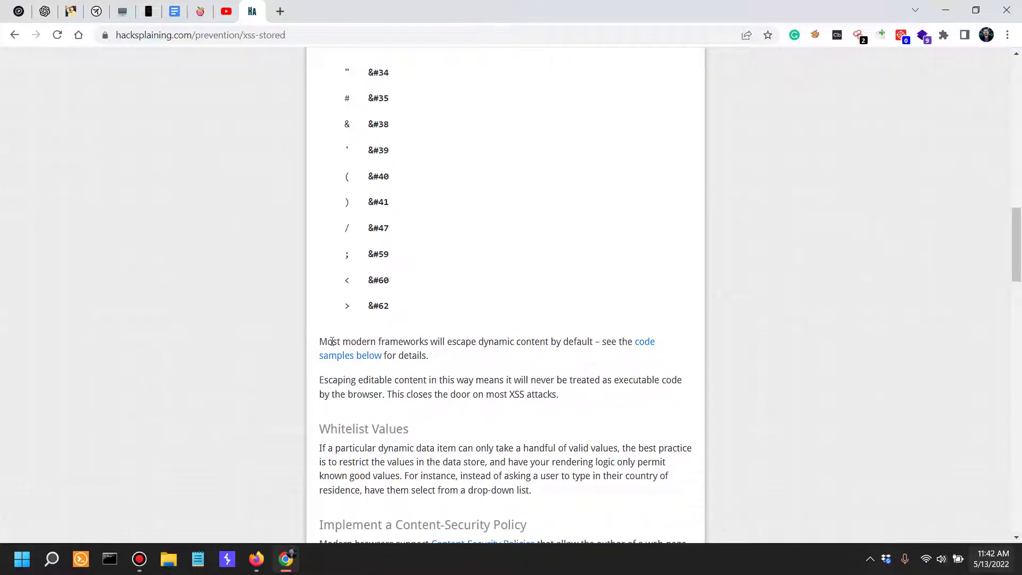
pyautogui.moveTo(332, 341); pyautogui.dragTo(486, 326)
pyautogui.click(391, 353)
pyautogui.moveTo(429, 343); pyautogui.dragTo(600, 343)
pyautogui.scroll(-13, 386, 354)
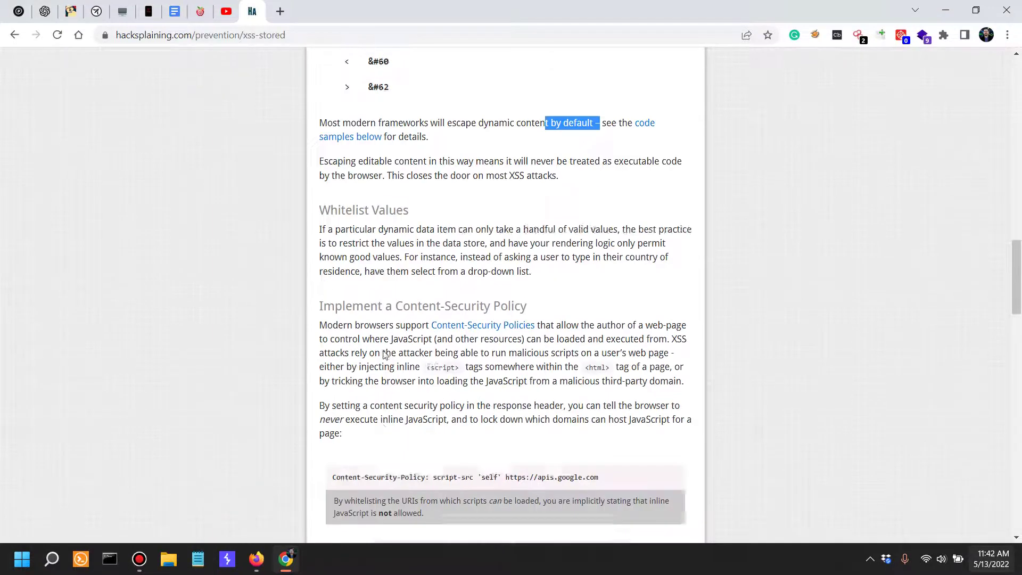
pyautogui.scroll(-5, 392, 303)
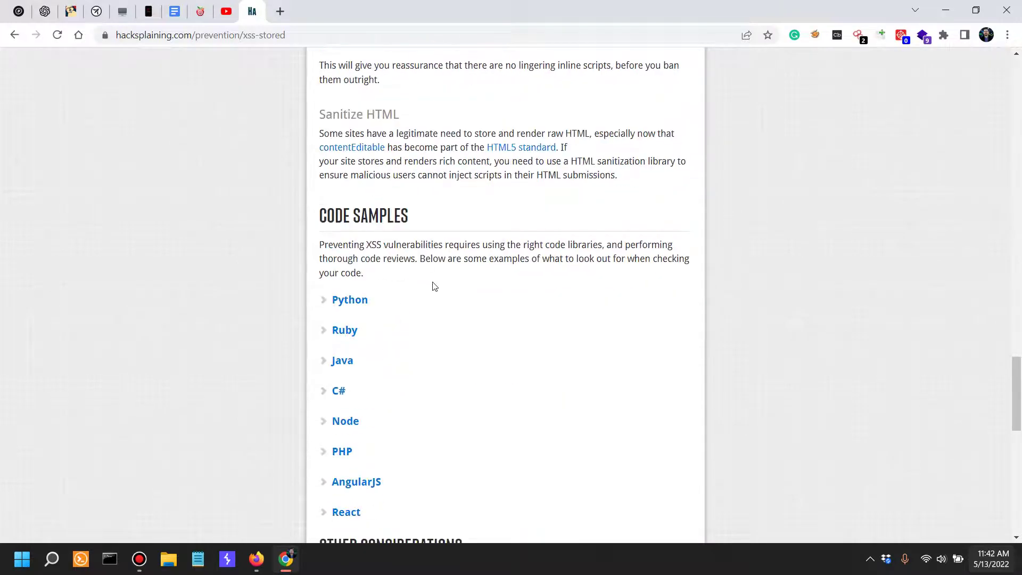
pyautogui.scroll(13, 431, 288)
pyautogui.moveTo(387, 248); pyautogui.dragTo(536, 259)
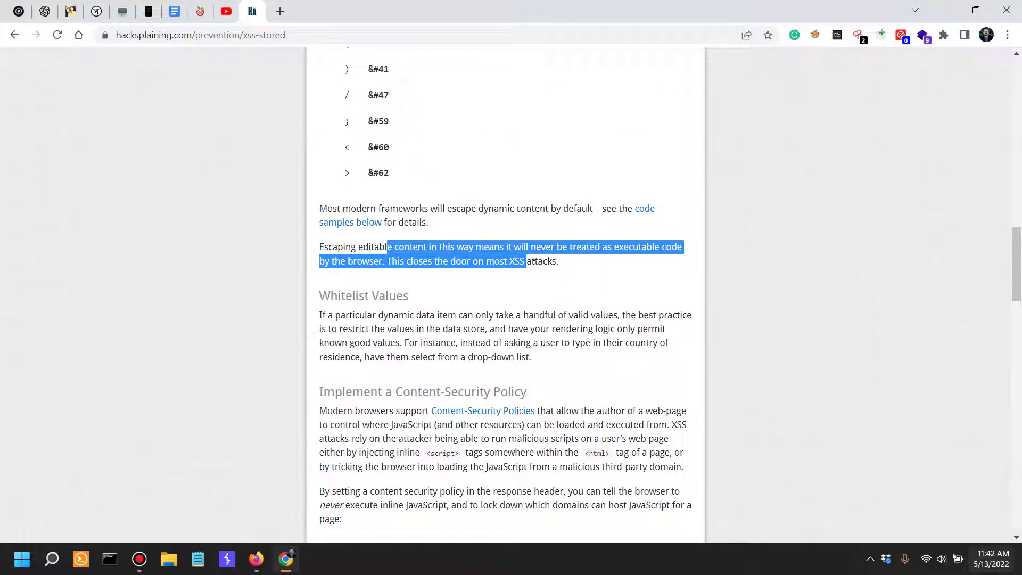
pyautogui.click(603, 282)
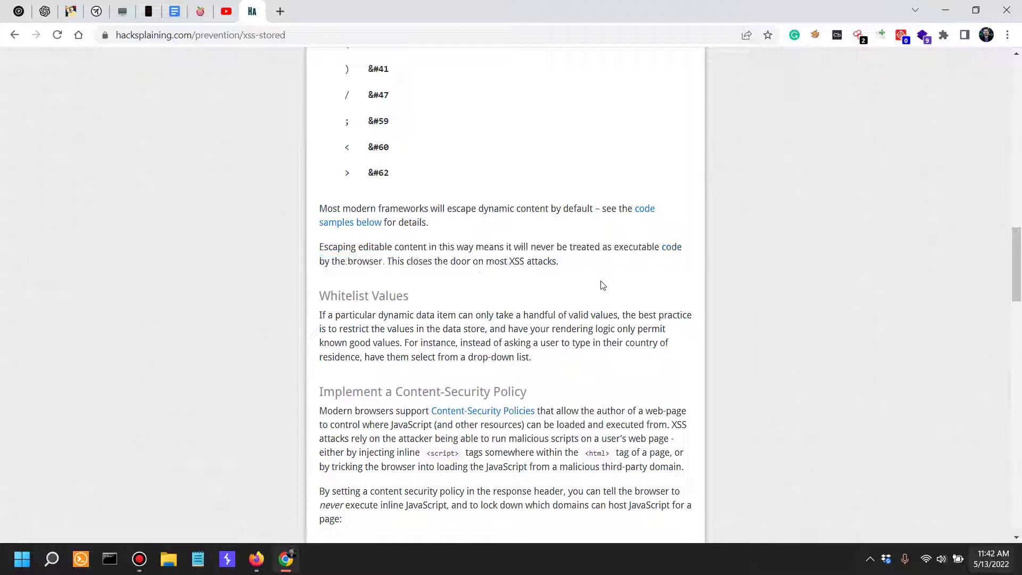
pyautogui.moveTo(563, 246); pyautogui.dragTo(690, 241)
pyautogui.moveTo(399, 261); pyautogui.dragTo(527, 261)
pyautogui.scroll(-2, 505, 319)
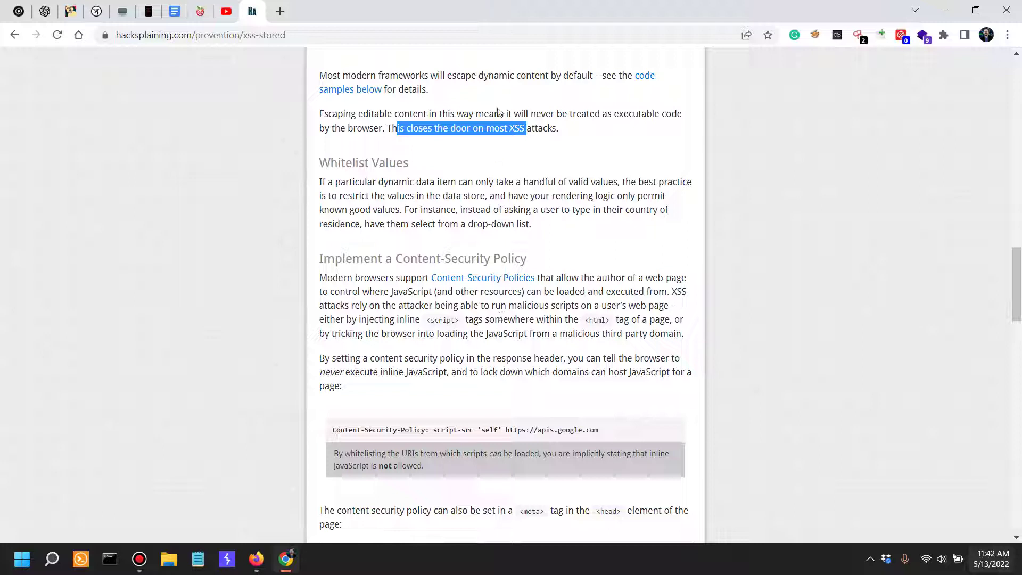
pyautogui.moveTo(334, 184); pyautogui.dragTo(494, 182)
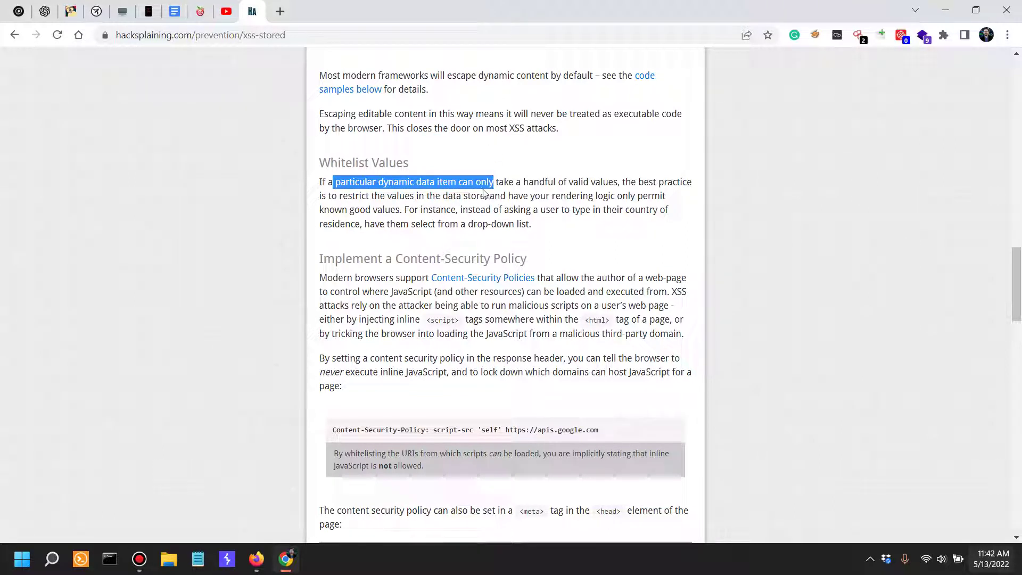
pyautogui.moveTo(342, 163); pyautogui.dragTo(422, 176)
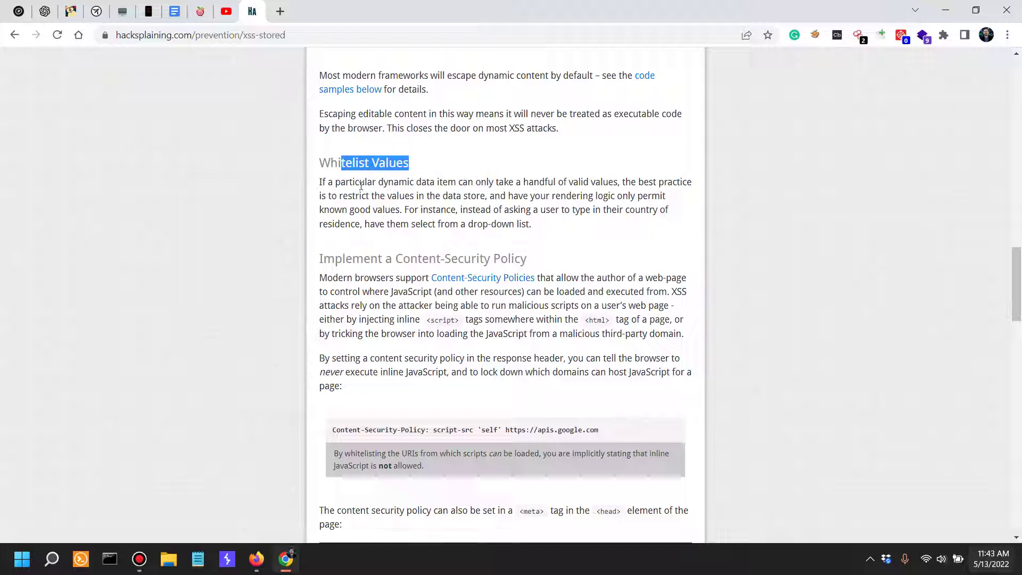
pyautogui.scroll(-5, 455, 252)
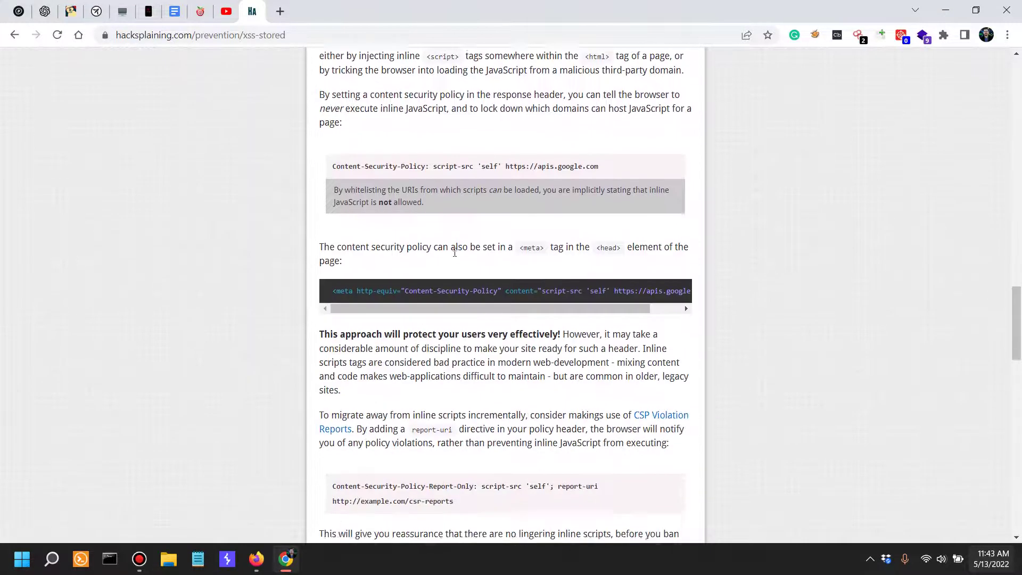
pyautogui.scroll(8, 391, 301)
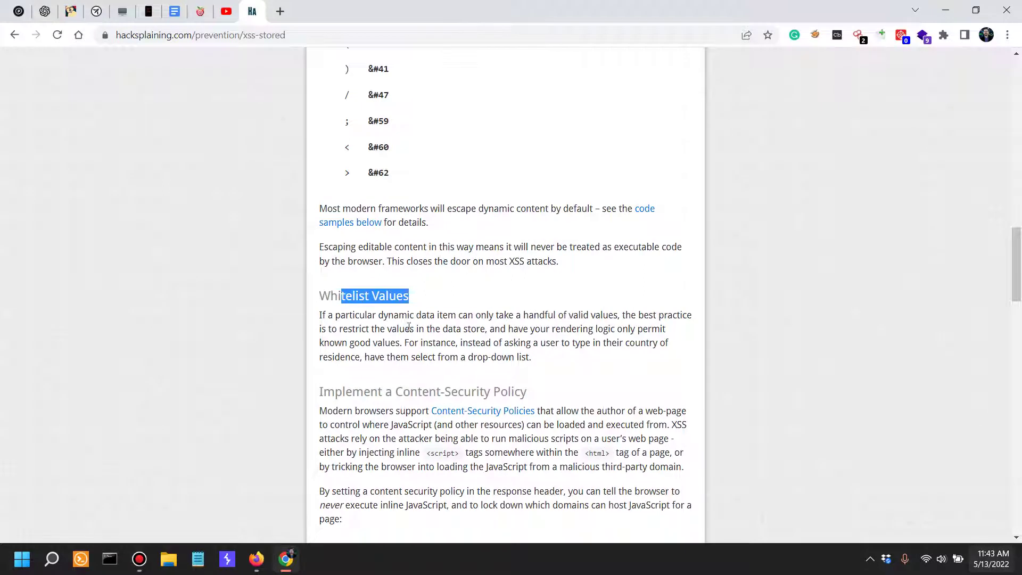
pyautogui.moveTo(346, 314); pyautogui.dragTo(367, 316)
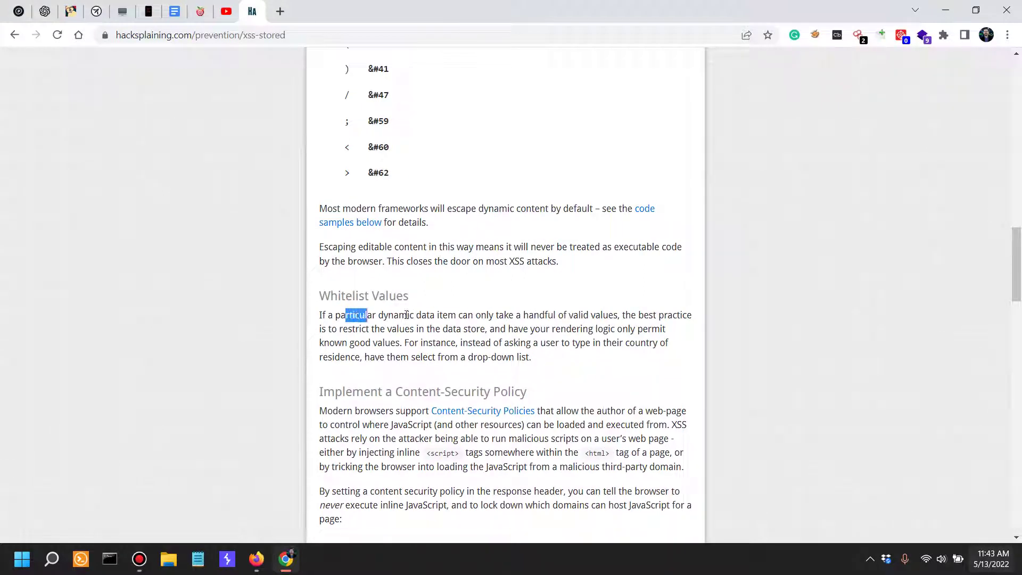
pyautogui.click(384, 316)
pyautogui.click(143, 561)
pyautogui.click(143, 561)
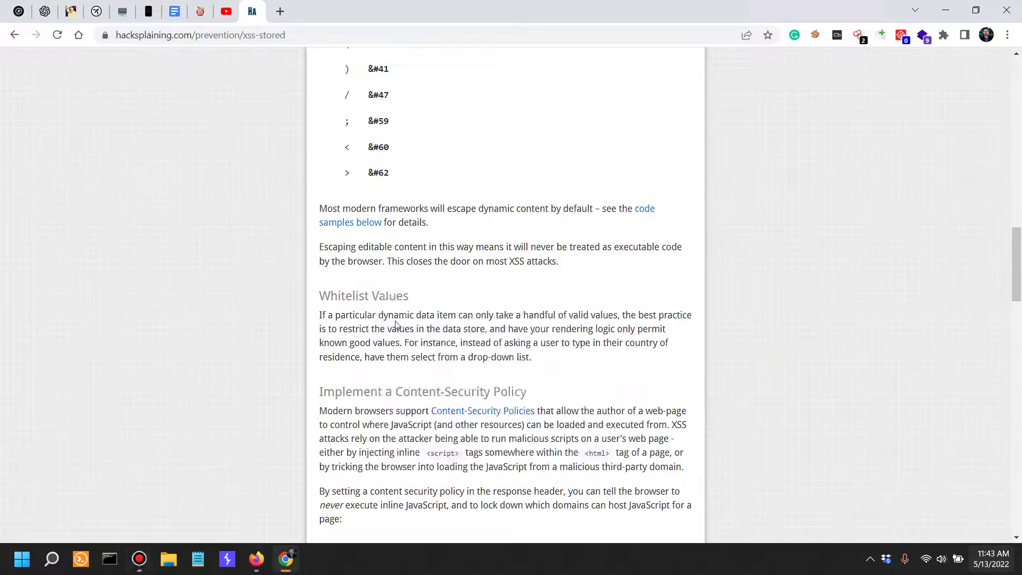
pyautogui.moveTo(540, 315); pyautogui.dragTo(687, 315)
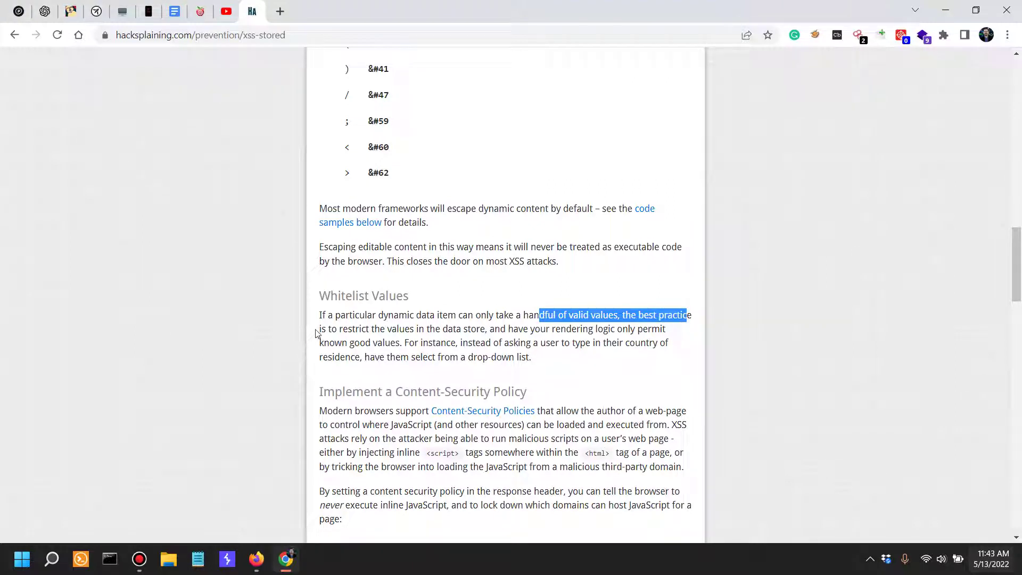
pyautogui.moveTo(320, 329); pyautogui.dragTo(499, 329)
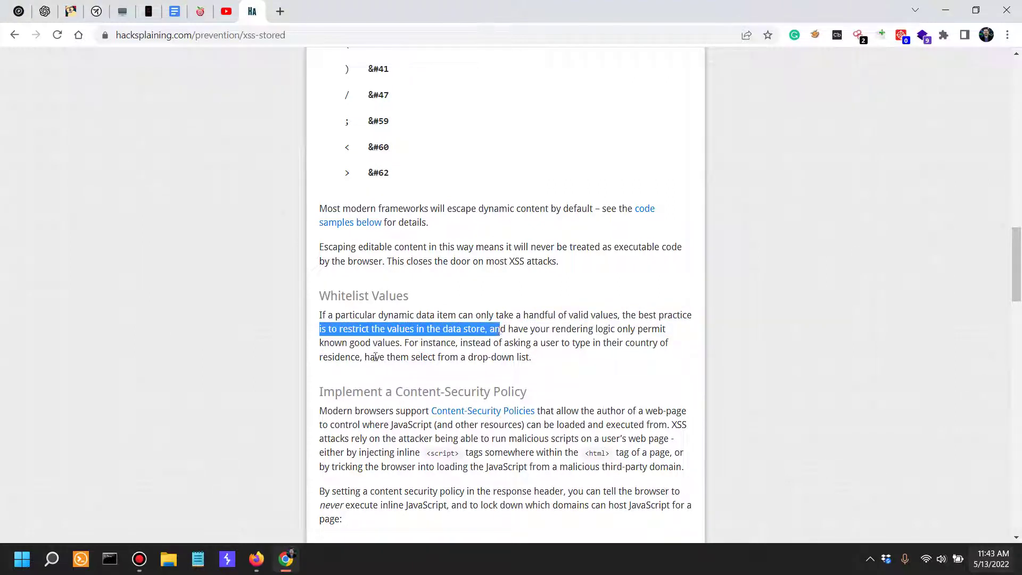
pyautogui.doubleClick(365, 343)
pyautogui.moveTo(589, 329); pyautogui.dragTo(660, 329)
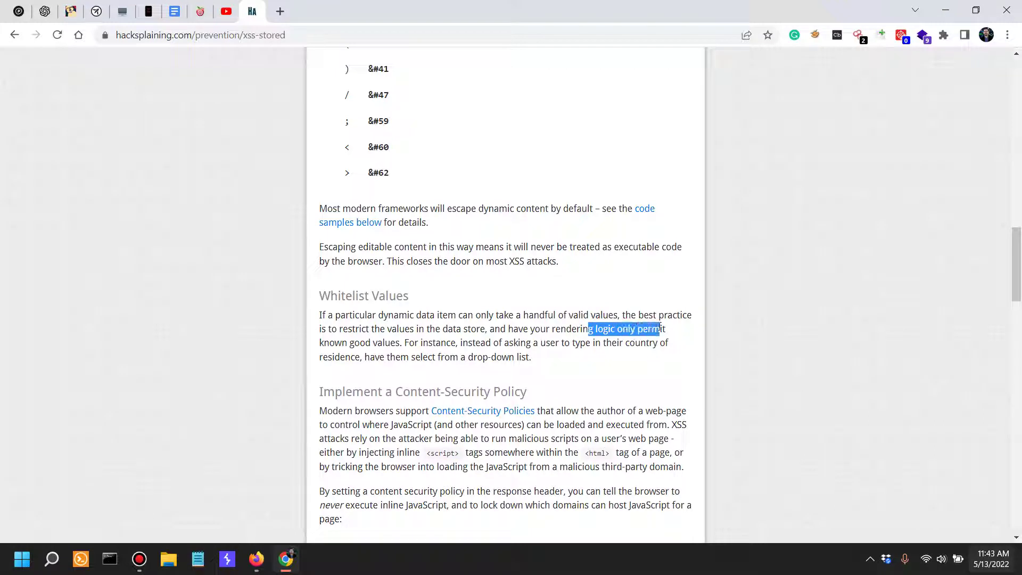
pyautogui.moveTo(335, 343); pyautogui.dragTo(399, 342)
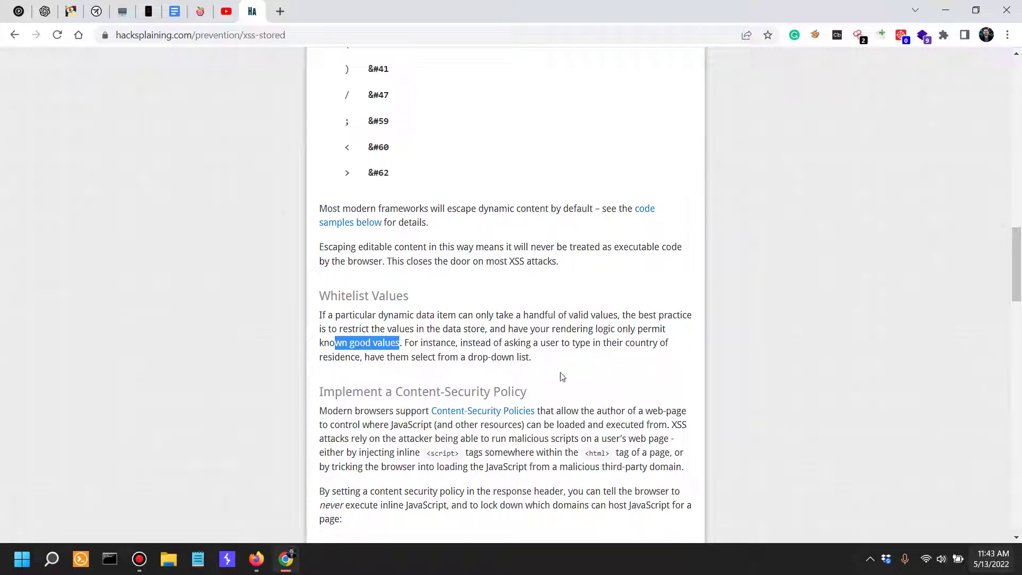
pyautogui.moveTo(541, 343); pyautogui.dragTo(665, 343)
pyautogui.scroll(-1, 613, 387)
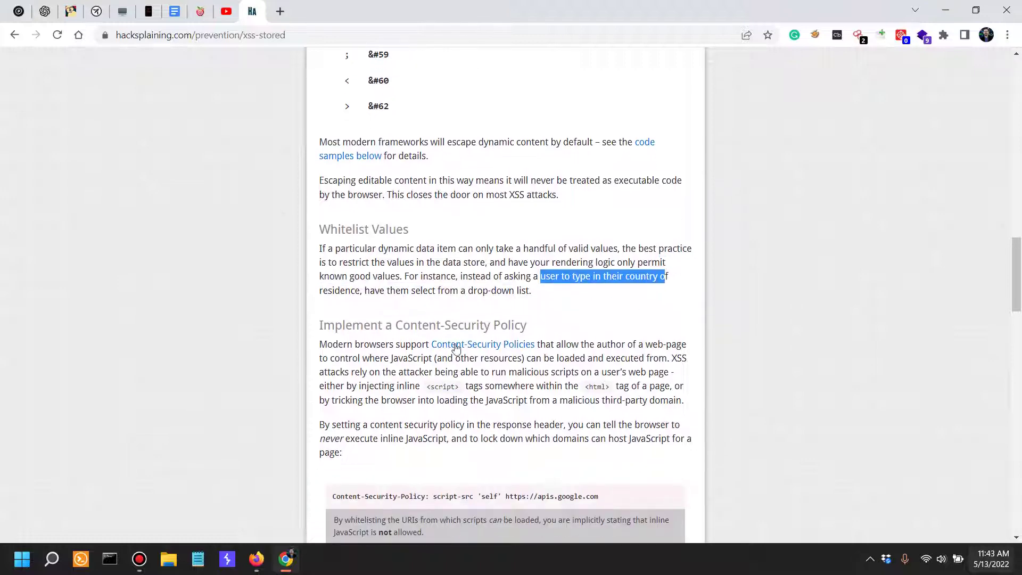
pyautogui.moveTo(377, 277); pyautogui.dragTo(497, 291)
pyautogui.click(538, 297)
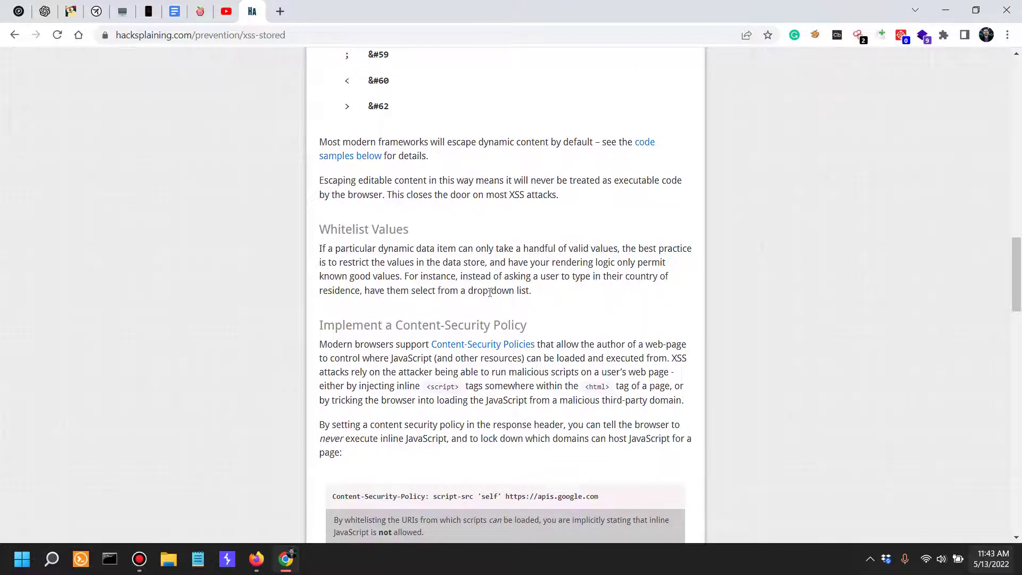
pyautogui.scroll(-2, 490, 294)
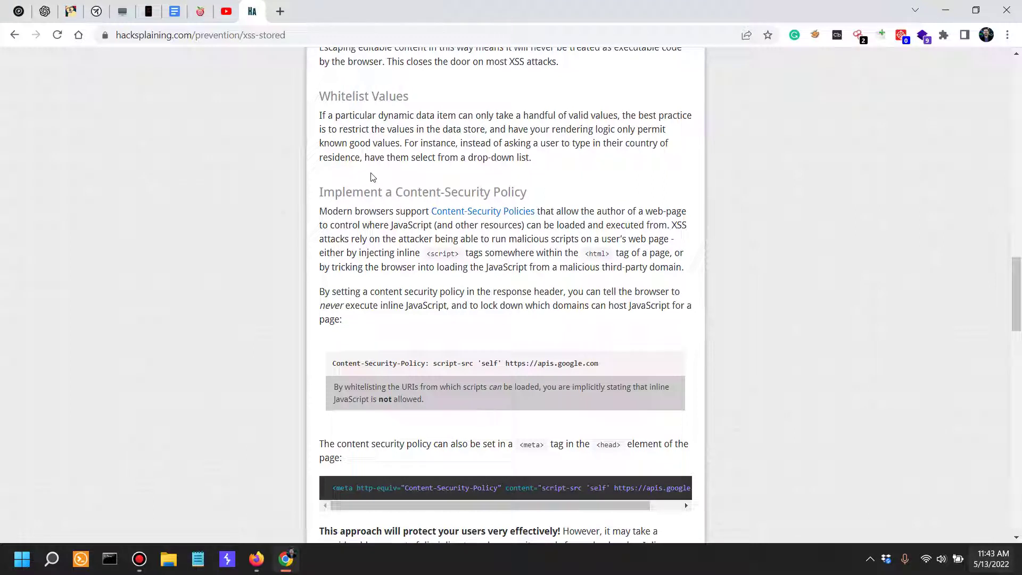
pyautogui.moveTo(421, 144); pyautogui.dragTo(540, 162)
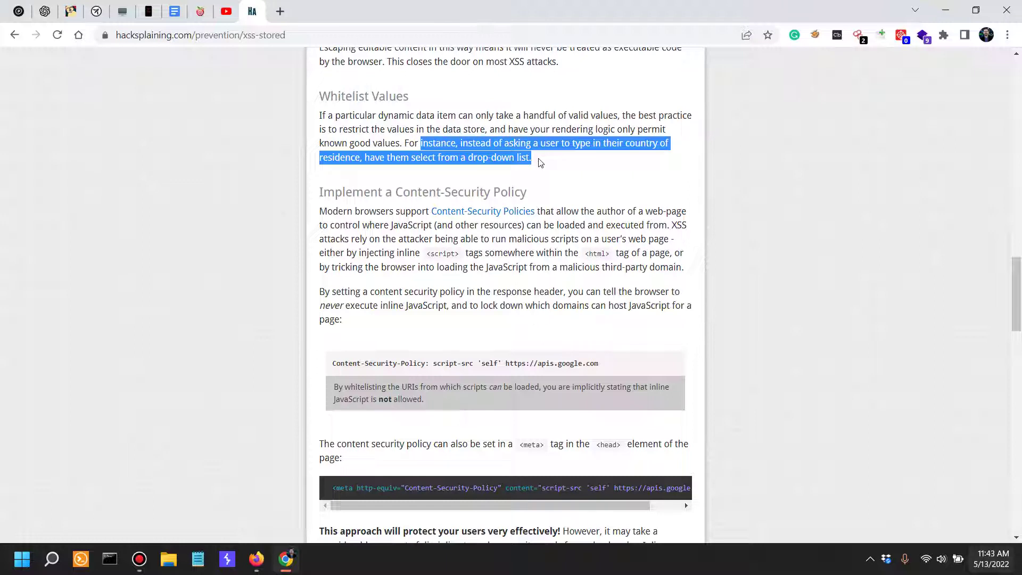
pyautogui.moveTo(361, 130); pyautogui.dragTo(434, 144)
pyautogui.click(465, 155)
pyautogui.click(404, 153)
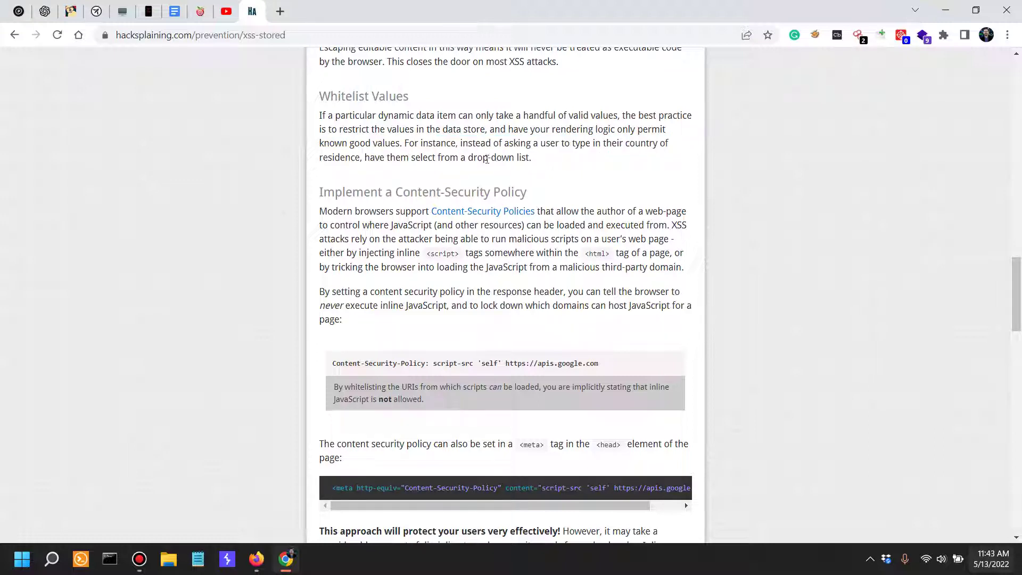
# - Highlight the Content-Security Policy heading
pyautogui.scroll(-1, 379, 144)
pyautogui.moveTo(346, 125); pyautogui.dragTo(527, 126)
pyautogui.scroll(1, 348, 199)
pyautogui.click(340, 207)
pyautogui.moveTo(363, 202); pyautogui.dragTo(517, 189)
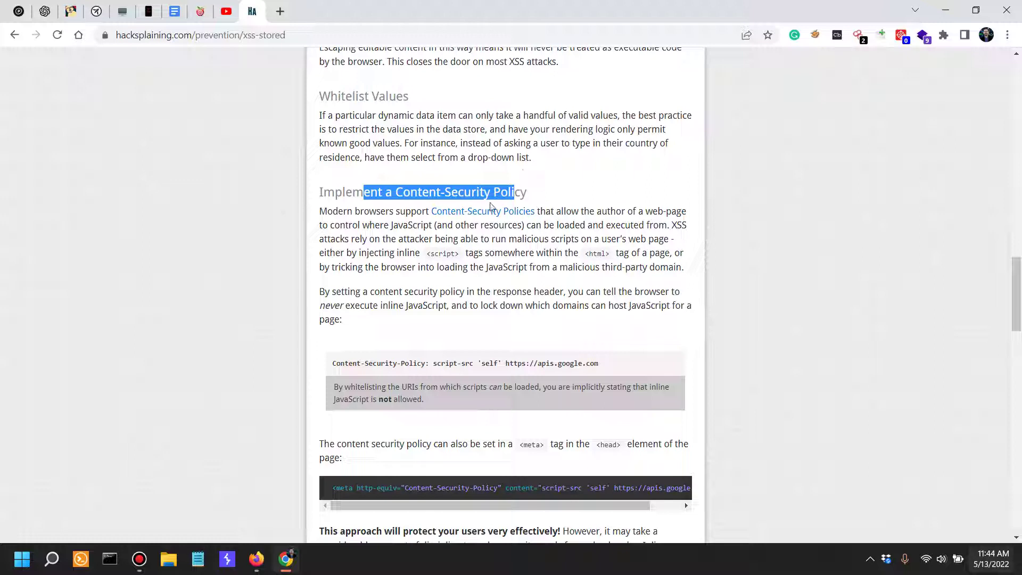
# - Highlight CSP phrases on browser support, inline script tags and malicious third-party JavaScript
pyautogui.moveTo(386, 211); pyautogui.dragTo(413, 211)
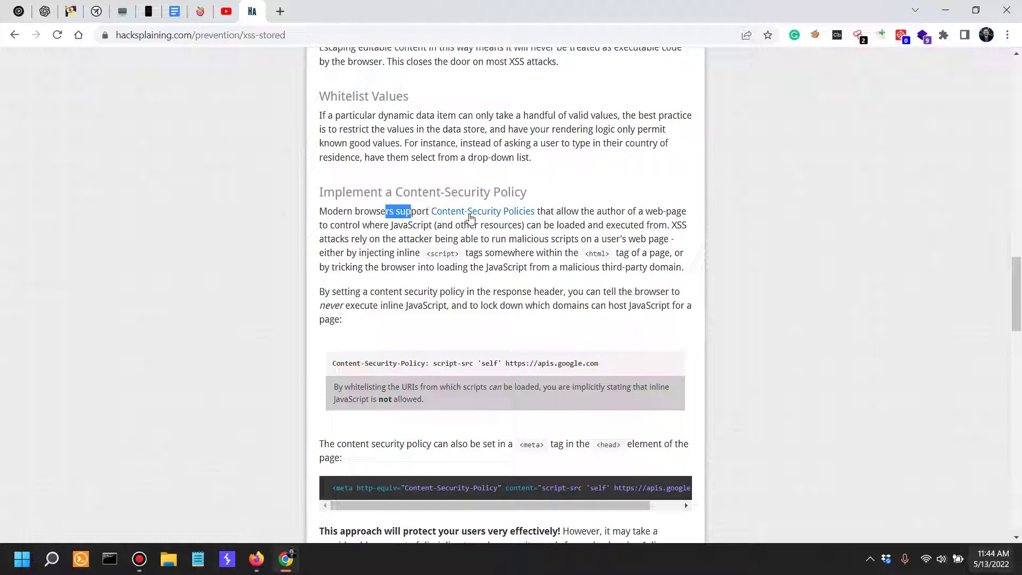
pyautogui.click(508, 241)
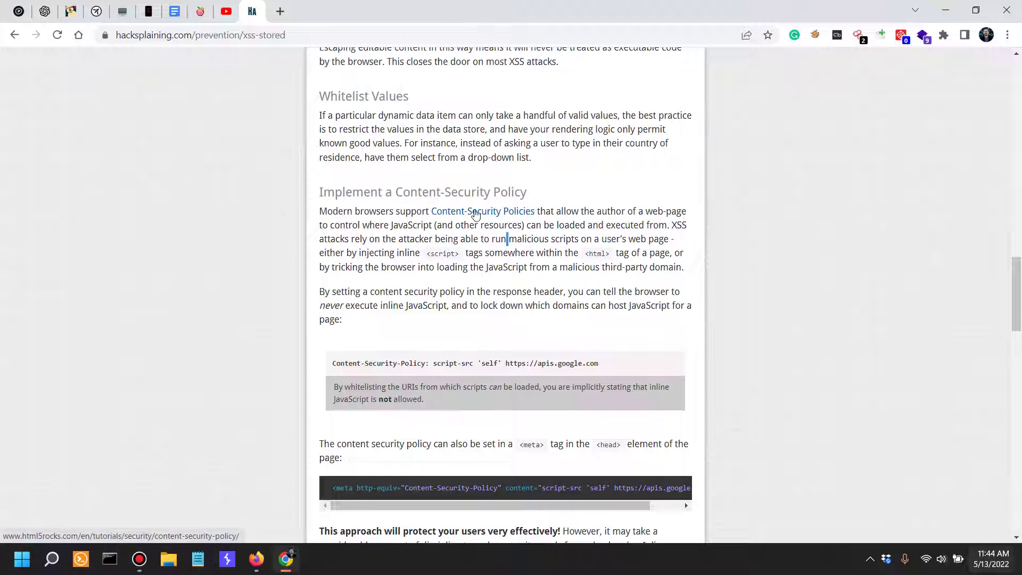
pyautogui.moveTo(572, 211); pyautogui.dragTo(701, 216)
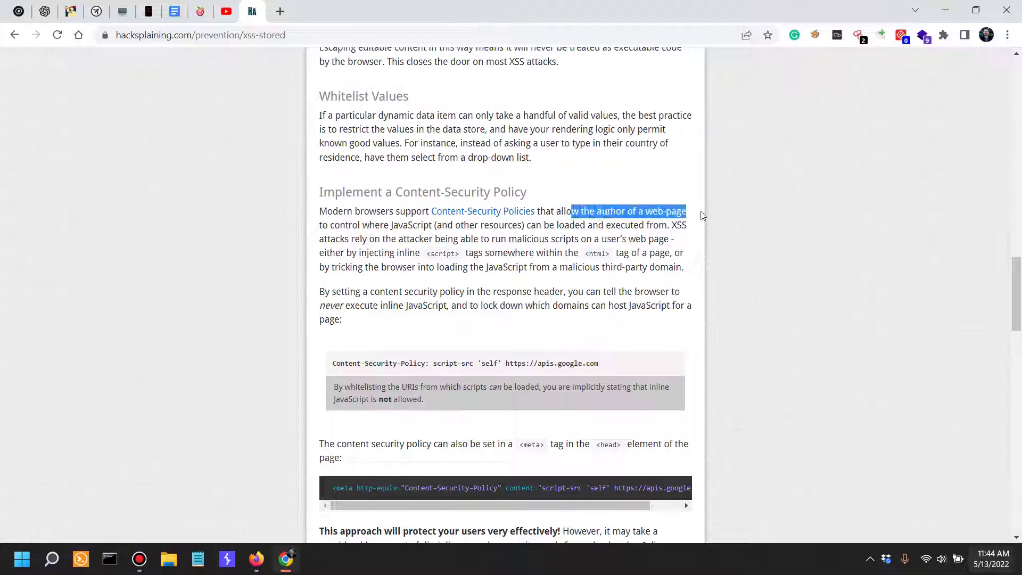
pyautogui.moveTo(398, 226); pyautogui.dragTo(408, 227)
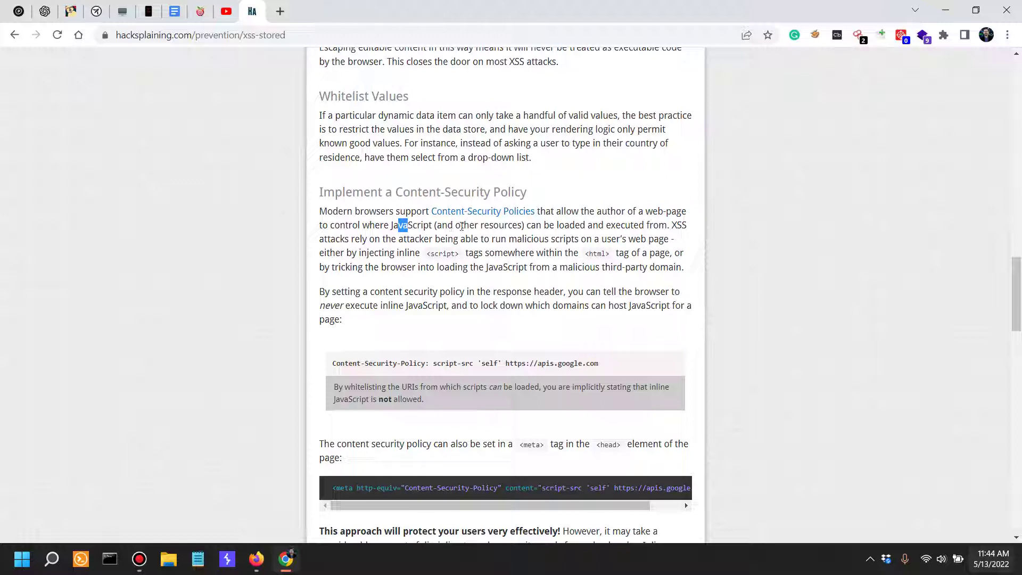
pyautogui.moveTo(549, 226); pyautogui.dragTo(662, 224)
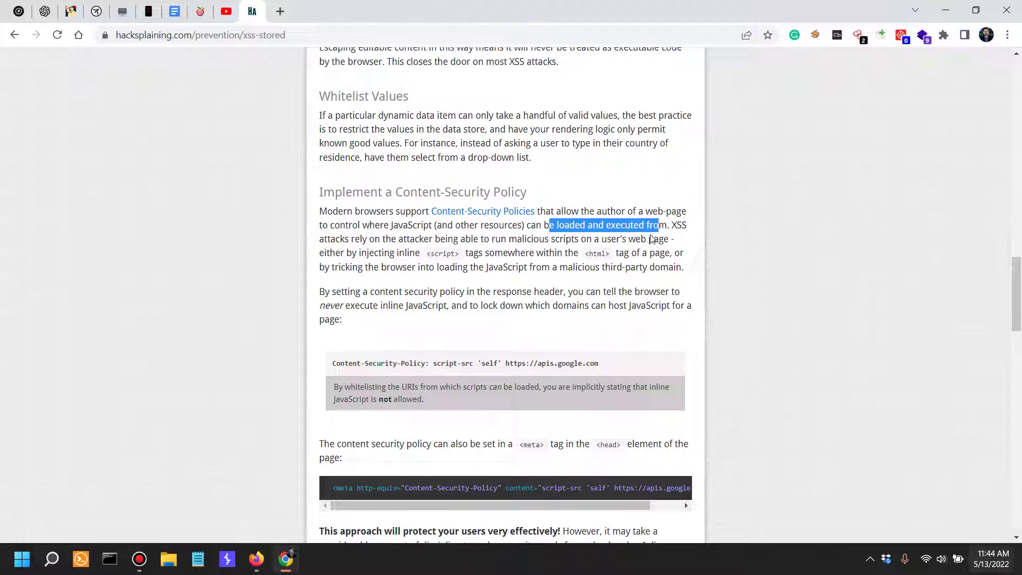
pyautogui.moveTo(354, 240); pyautogui.dragTo(682, 240)
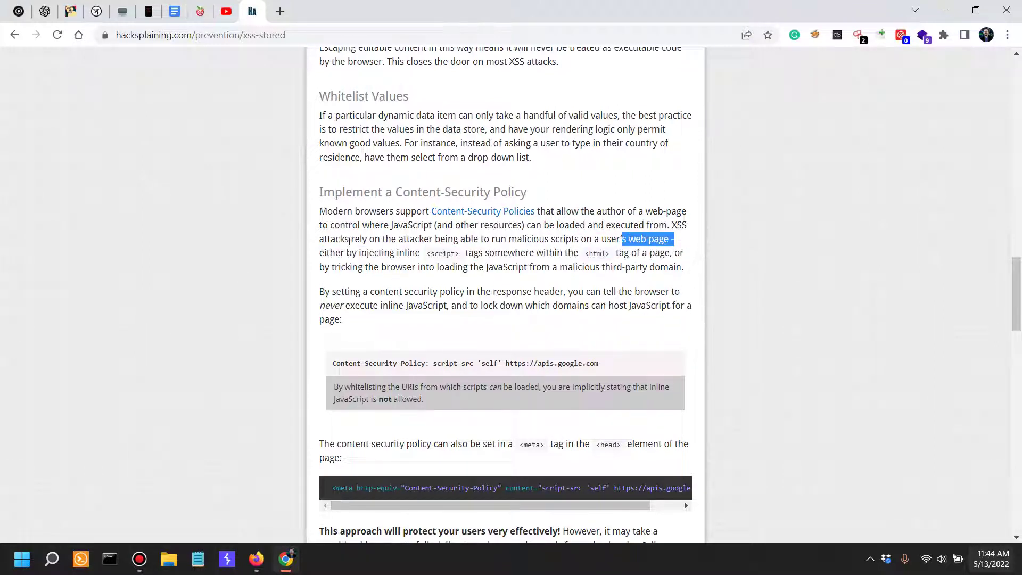
pyautogui.moveTo(349, 256); pyautogui.dragTo(457, 257)
pyautogui.moveTo(546, 253); pyautogui.dragTo(671, 257)
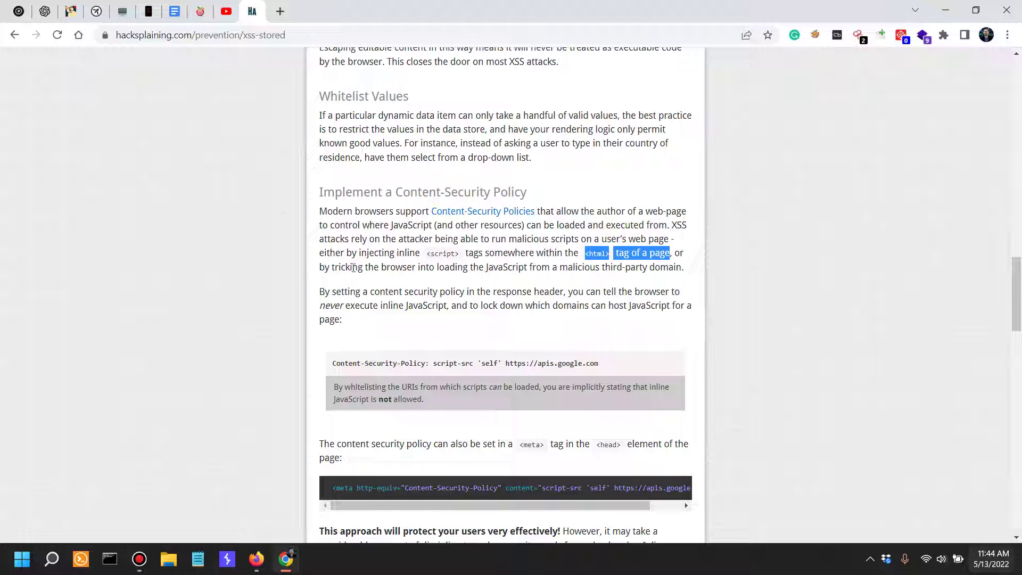
pyautogui.moveTo(353, 270); pyautogui.dragTo(590, 268)
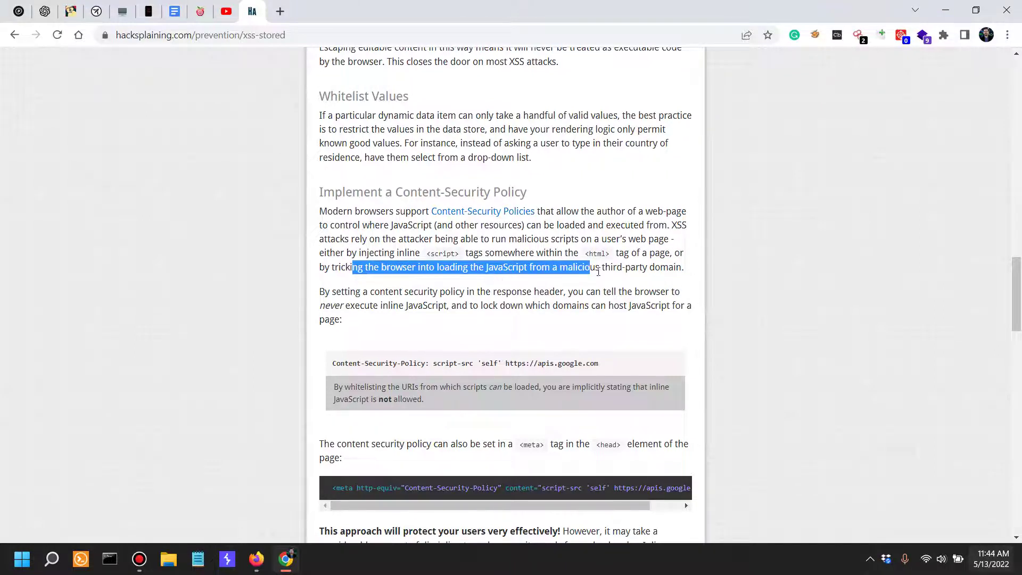
pyautogui.scroll(-1, 598, 272)
pyautogui.moveTo(404, 296); pyautogui.dragTo(676, 299)
pyautogui.click(387, 295)
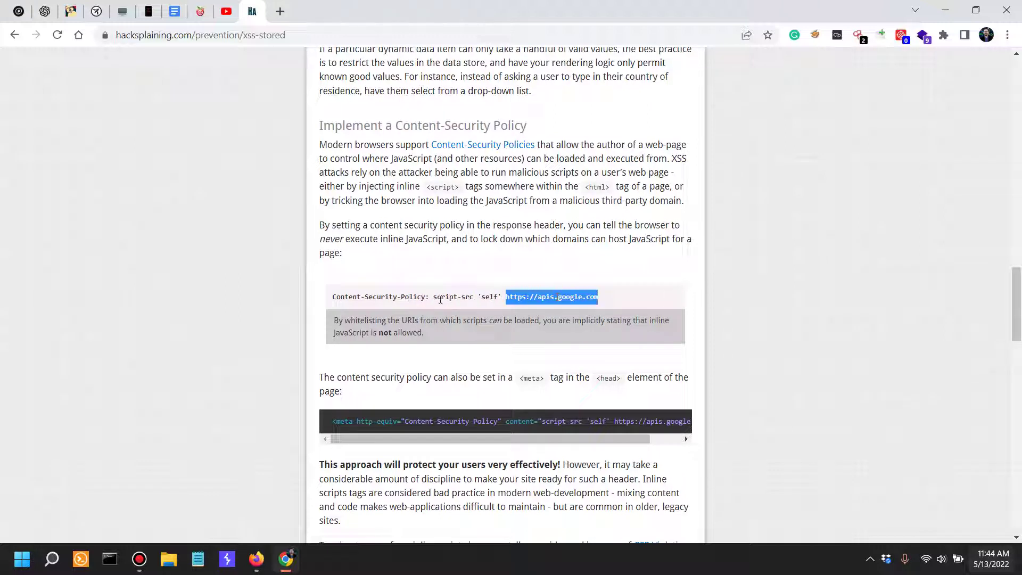
pyautogui.moveTo(440, 300); pyautogui.dragTo(474, 301)
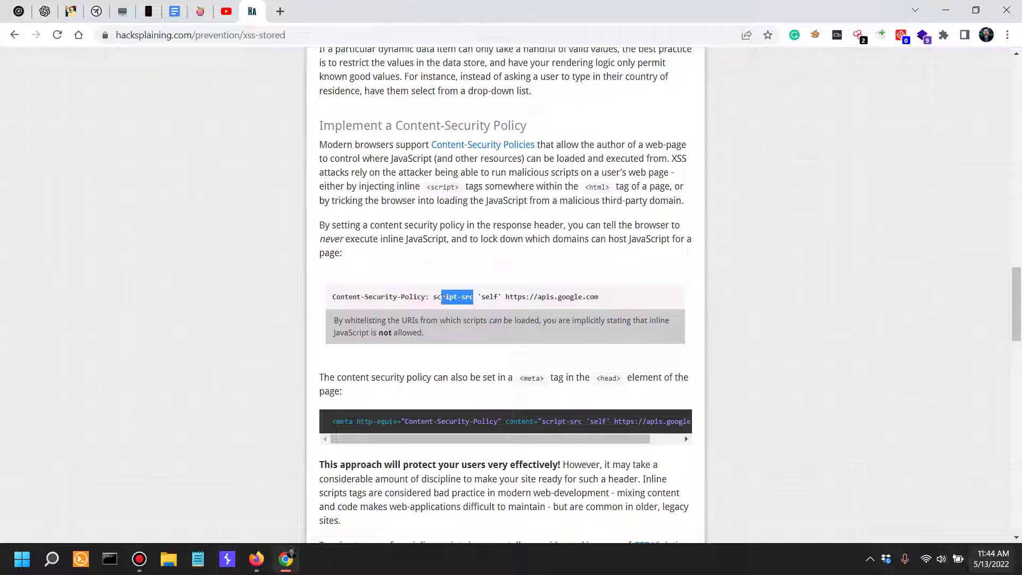
pyautogui.click(438, 300)
pyautogui.moveTo(434, 298); pyautogui.dragTo(502, 298)
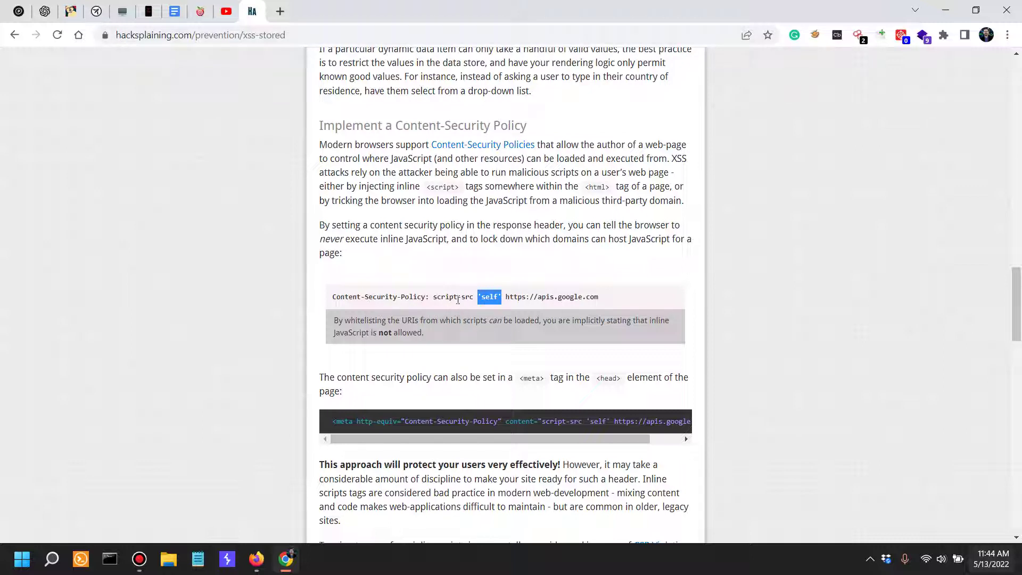
pyautogui.moveTo(457, 297)
pyautogui.mouseDown()
pyautogui.moveTo(503, 300)
pyautogui.moveTo(469, 299)
pyautogui.mouseUp()
pyautogui.click(467, 296)
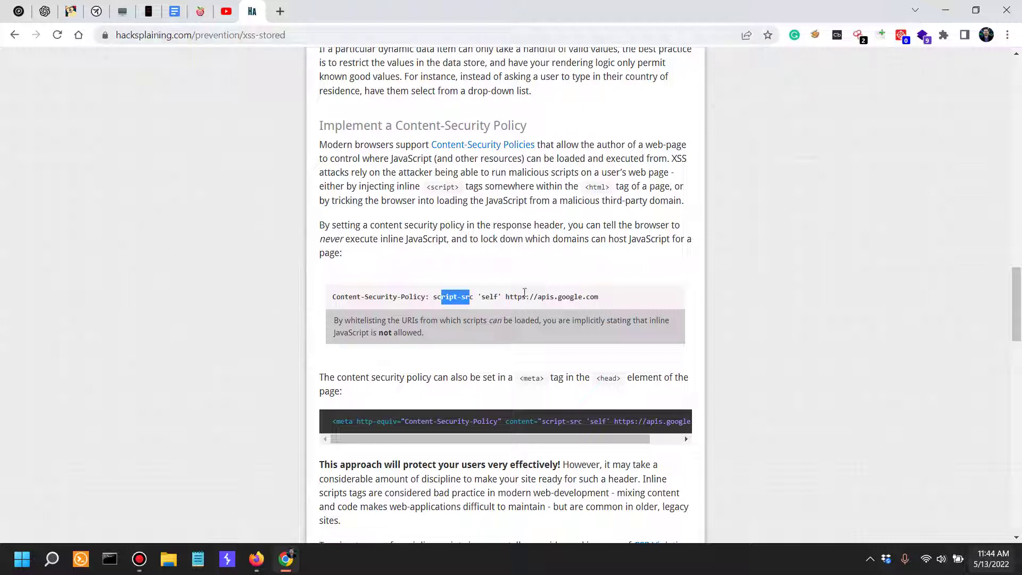
pyautogui.moveTo(506, 297); pyautogui.dragTo(604, 306)
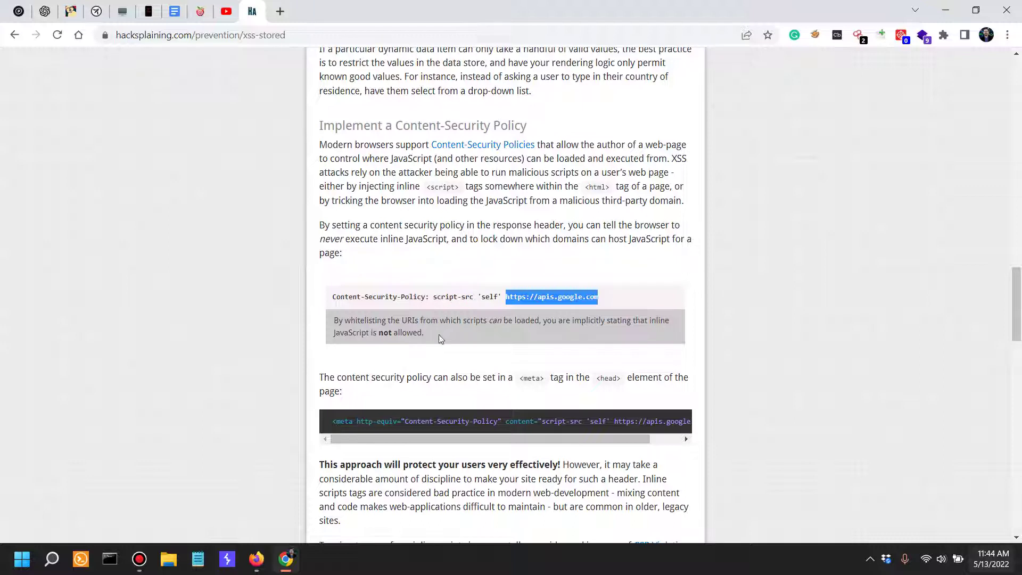
# - Highlight the meta tag code example and scroll toward the report-only header example
pyautogui.scroll(-3, 397, 269)
pyautogui.moveTo(385, 244); pyautogui.dragTo(519, 250)
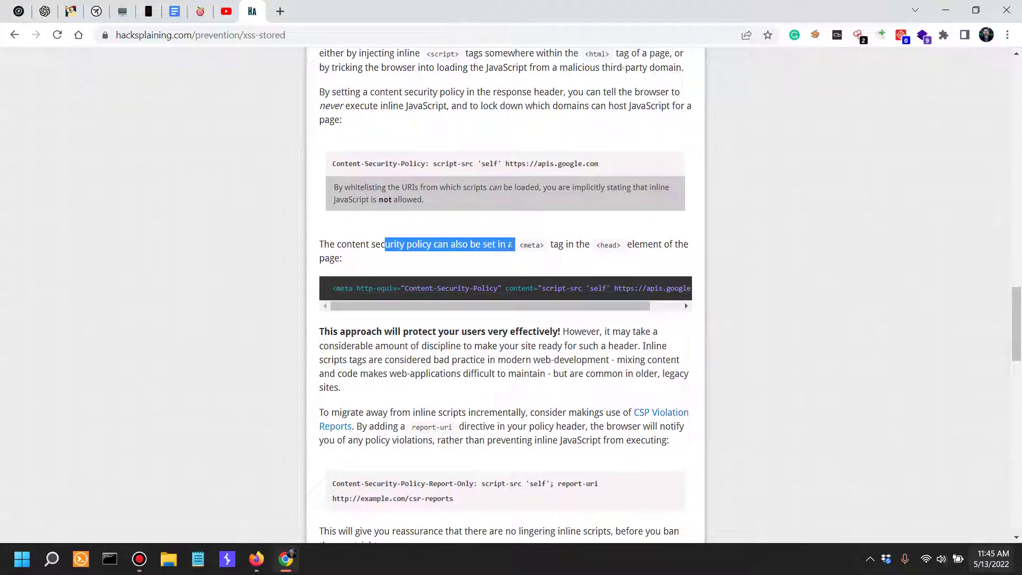
pyautogui.moveTo(558, 244); pyautogui.dragTo(659, 245)
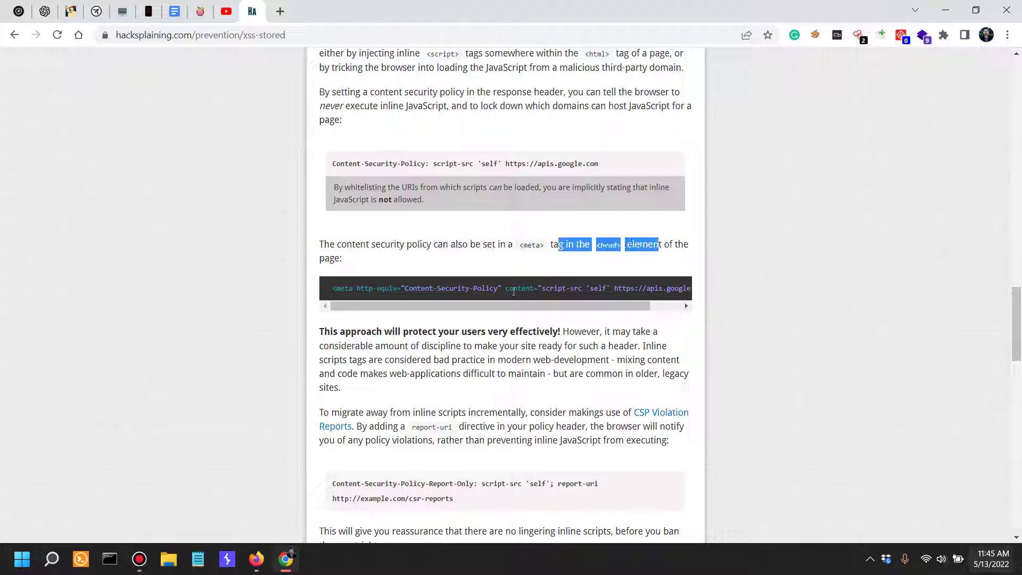
pyautogui.moveTo(478, 313); pyautogui.dragTo(760, 294)
pyautogui.click(363, 342)
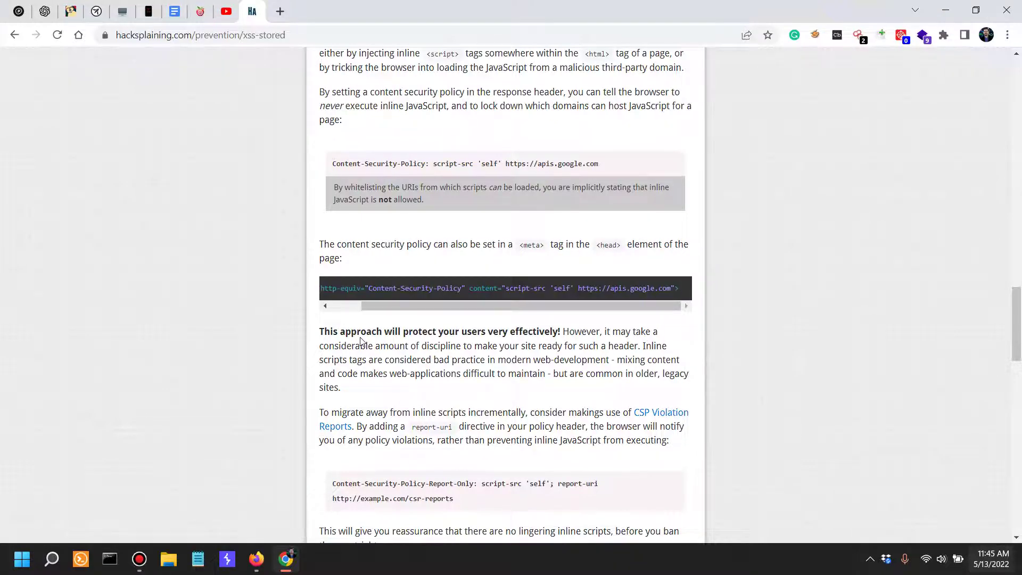
pyautogui.scroll(-3, 423, 329)
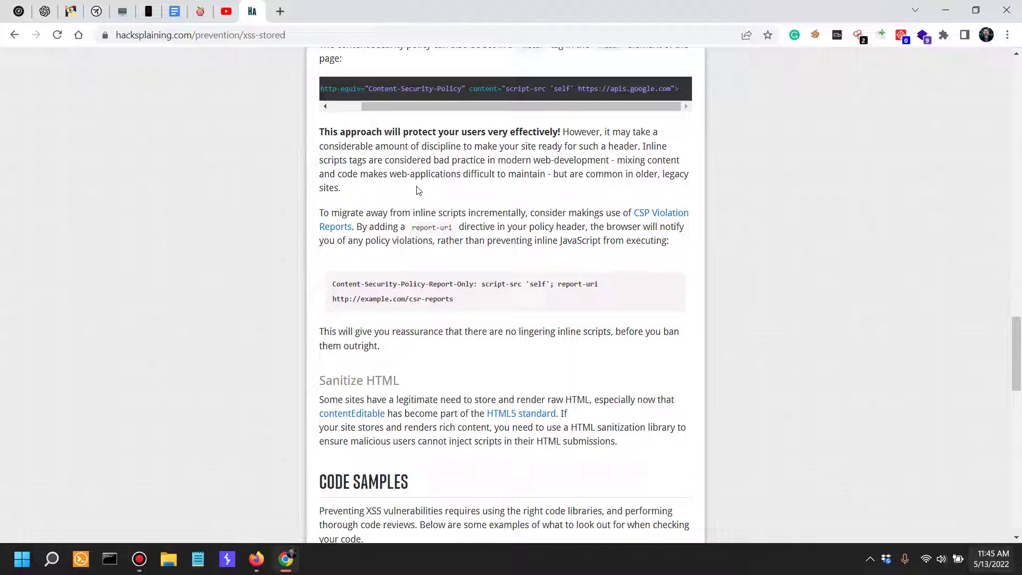
pyautogui.moveTo(378, 214); pyautogui.dragTo(468, 214)
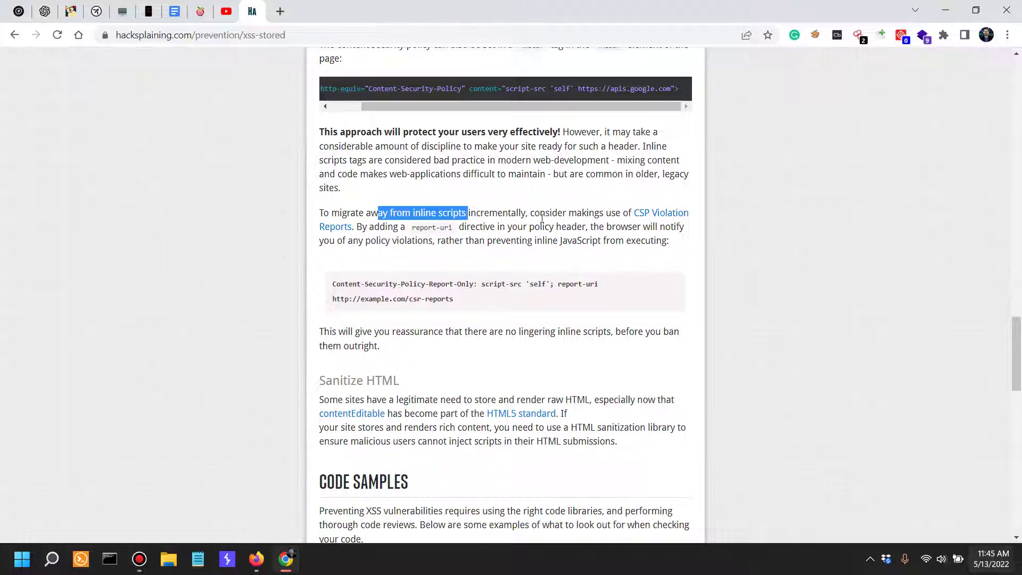
pyautogui.scroll(-1, 542, 217)
pyautogui.moveTo(594, 147); pyautogui.dragTo(684, 147)
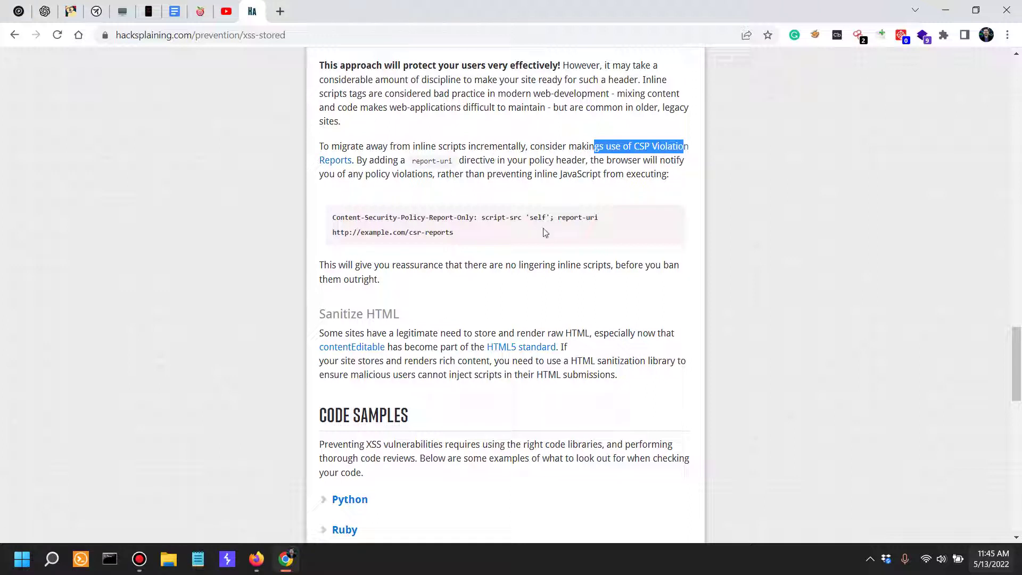
pyautogui.moveTo(562, 218); pyautogui.dragTo(603, 217)
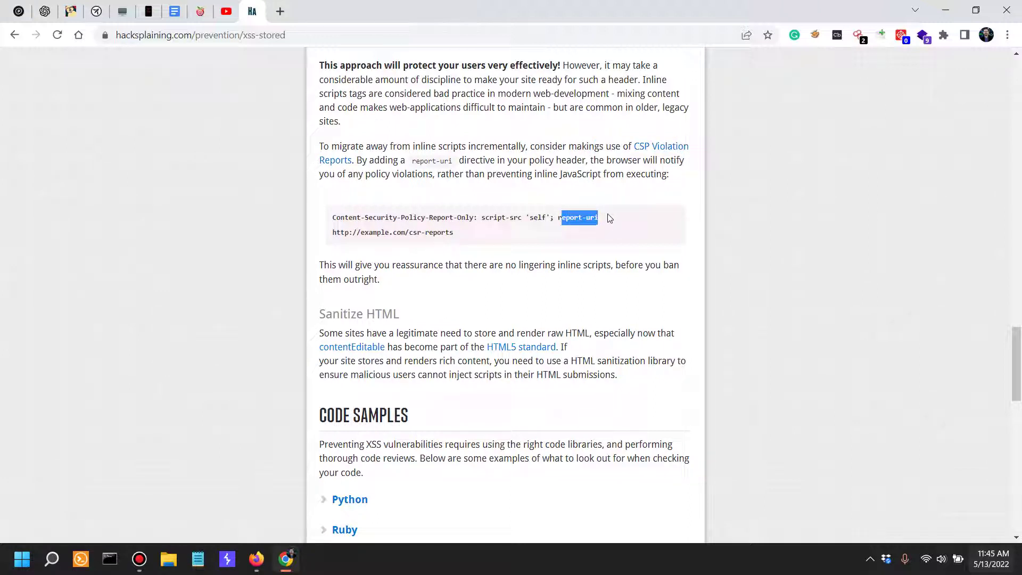
pyautogui.click(481, 172)
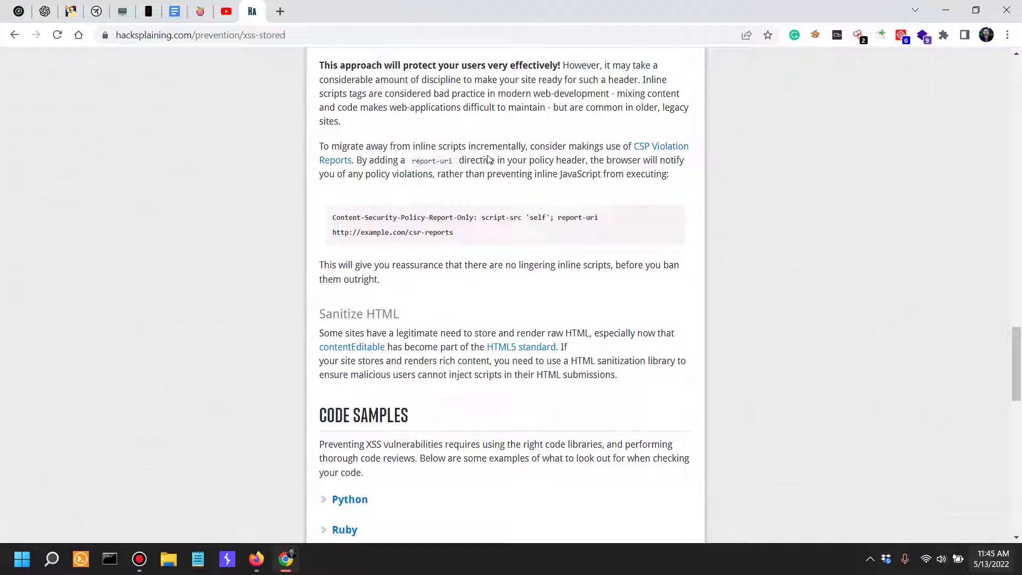
pyautogui.moveTo(480, 159); pyautogui.dragTo(643, 159)
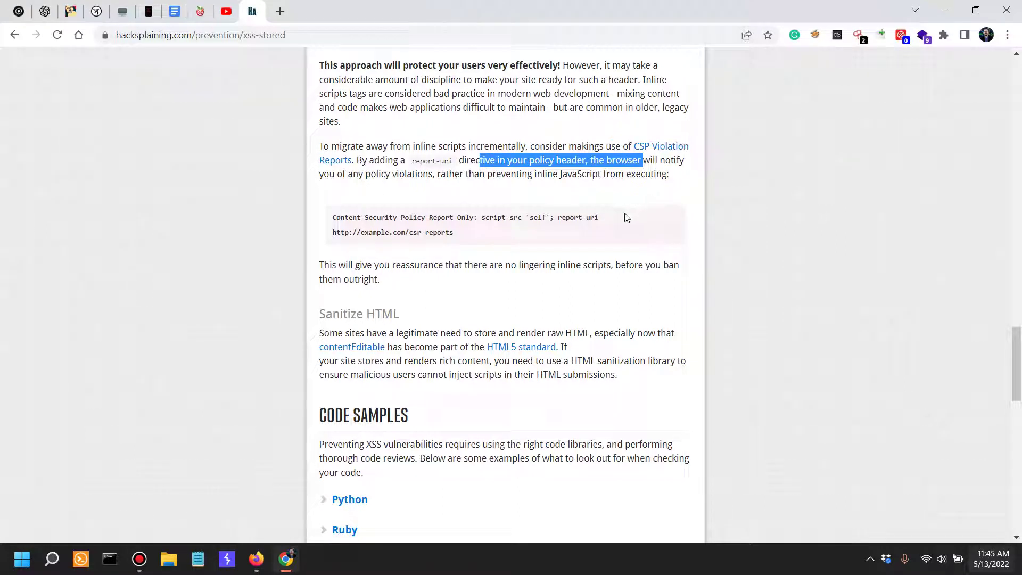
pyautogui.moveTo(352, 174); pyautogui.dragTo(516, 175)
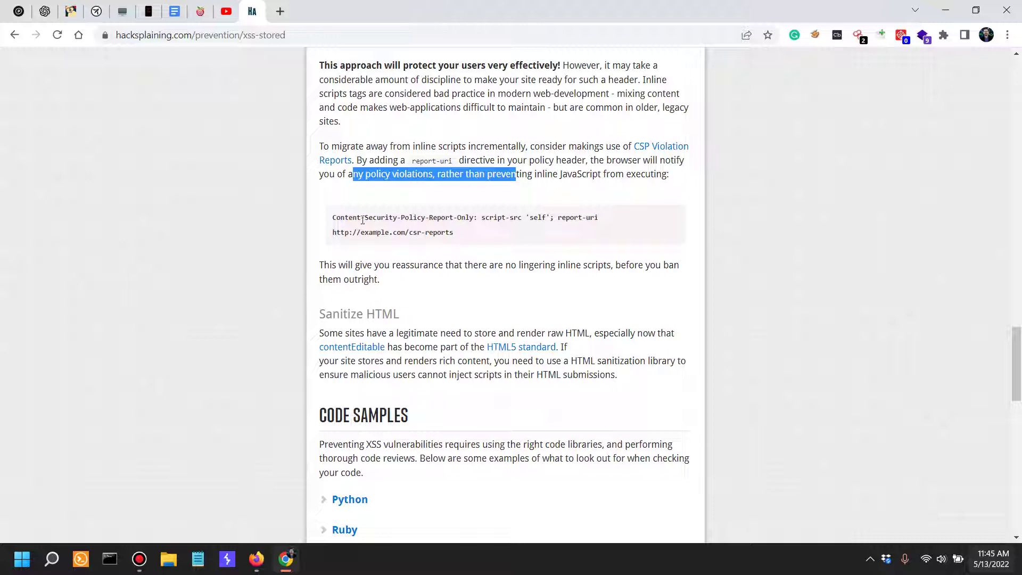
pyautogui.moveTo(341, 218); pyautogui.dragTo(475, 218)
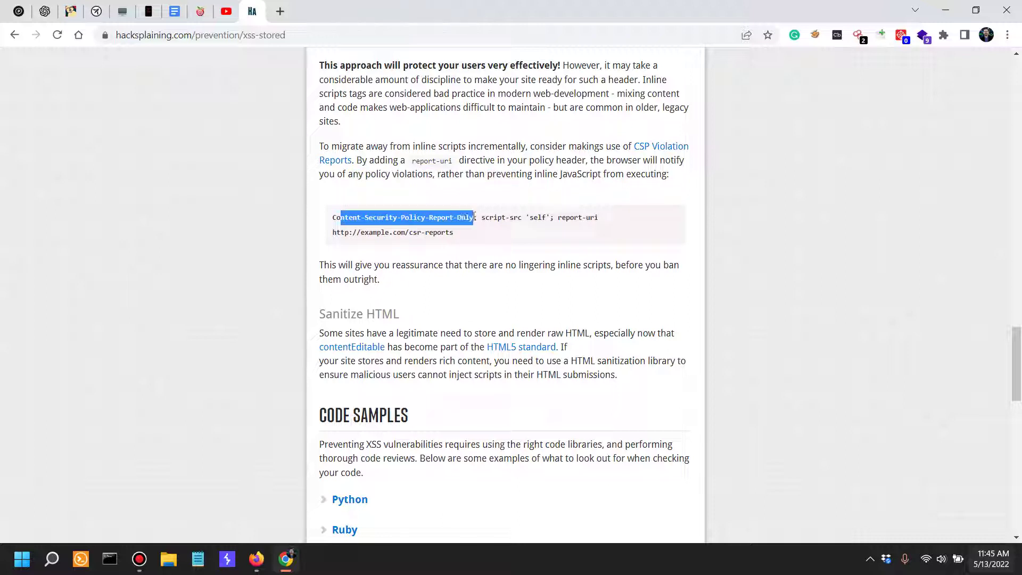
pyautogui.click(371, 229)
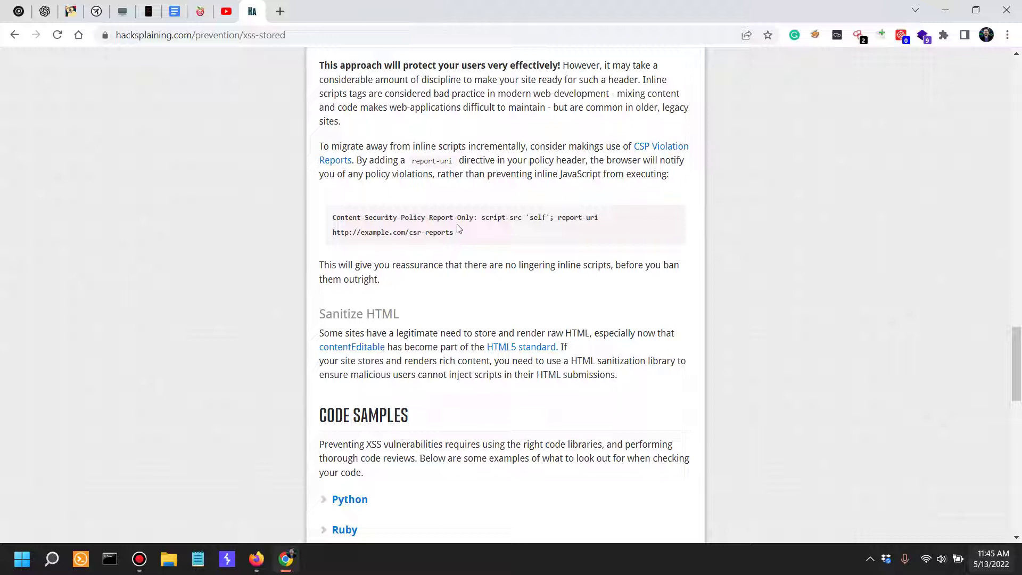
pyautogui.moveTo(486, 217); pyautogui.dragTo(547, 218)
pyautogui.moveTo(467, 233); pyautogui.dragTo(334, 233)
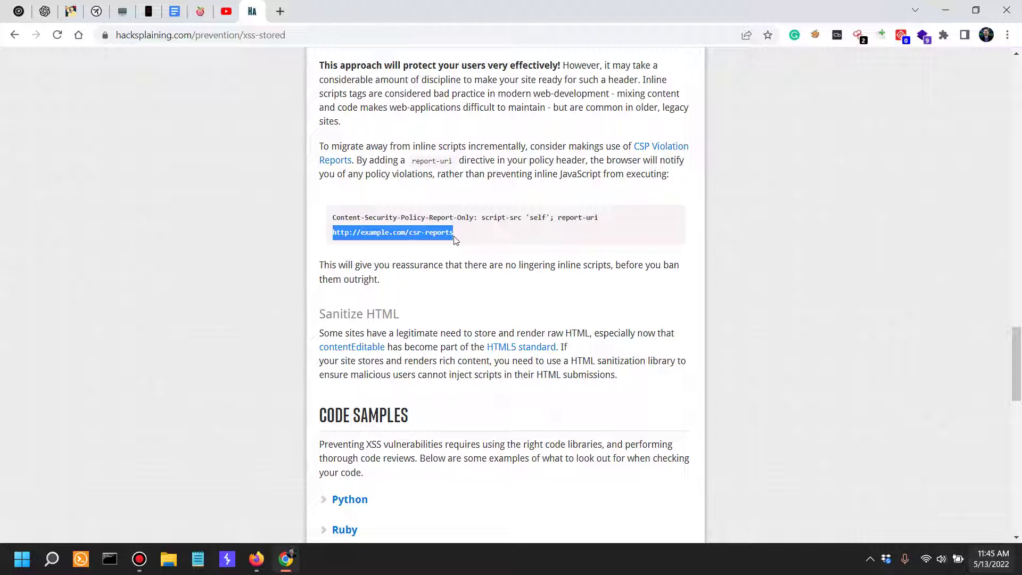
pyautogui.moveTo(558, 218); pyautogui.dragTo(603, 223)
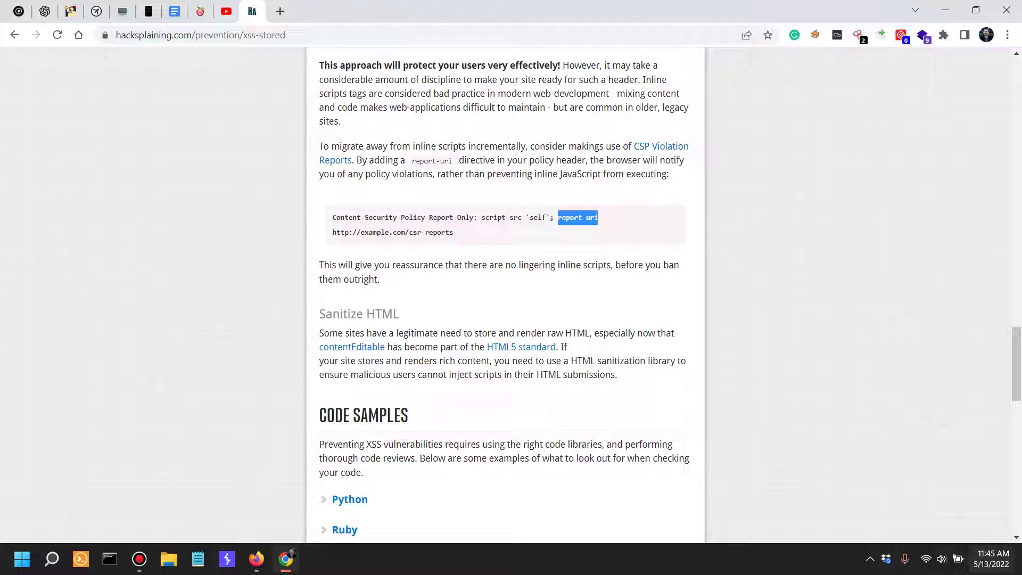
pyautogui.moveTo(332, 232); pyautogui.dragTo(473, 234)
pyautogui.click(449, 238)
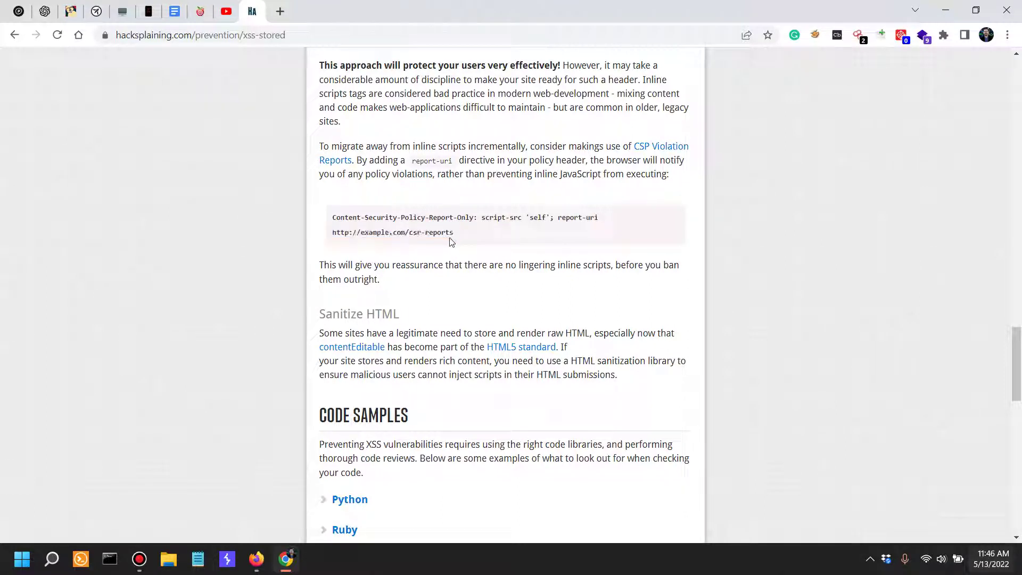
pyautogui.moveTo(409, 232); pyautogui.dragTo(483, 246)
pyautogui.moveTo(358, 234); pyautogui.dragTo(465, 234)
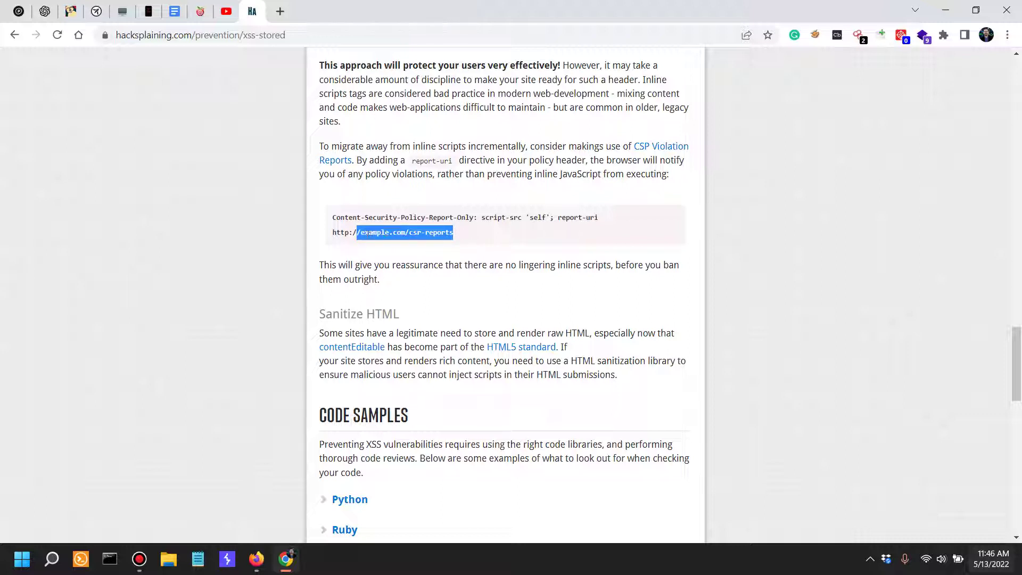
pyautogui.click(355, 234)
pyautogui.moveTo(333, 234); pyautogui.dragTo(470, 239)
pyautogui.moveTo(333, 217); pyautogui.dragTo(461, 216)
pyautogui.scroll(-2, 450, 317)
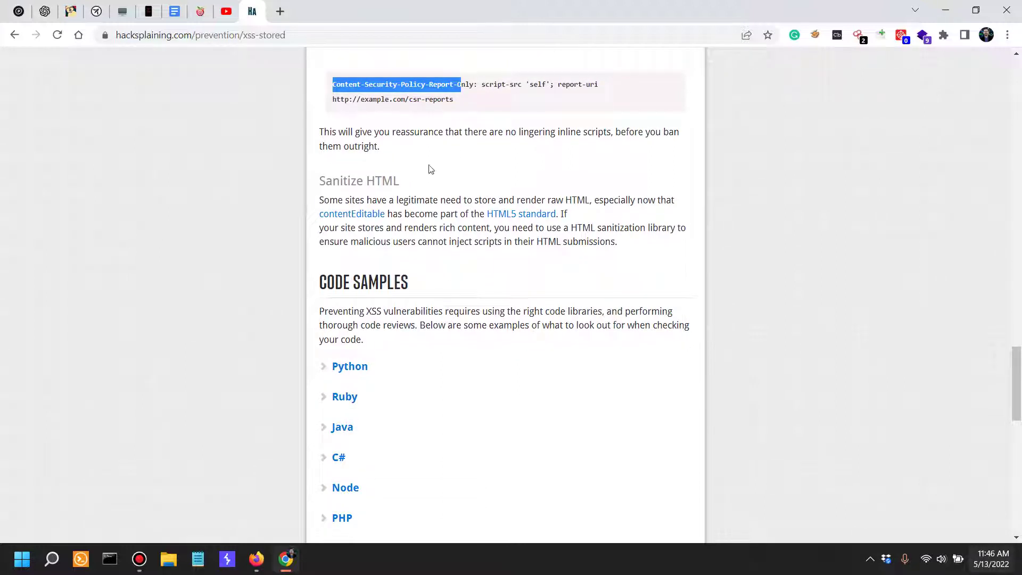
pyautogui.moveTo(369, 131); pyautogui.dragTo(547, 133)
pyautogui.scroll(1, 516, 280)
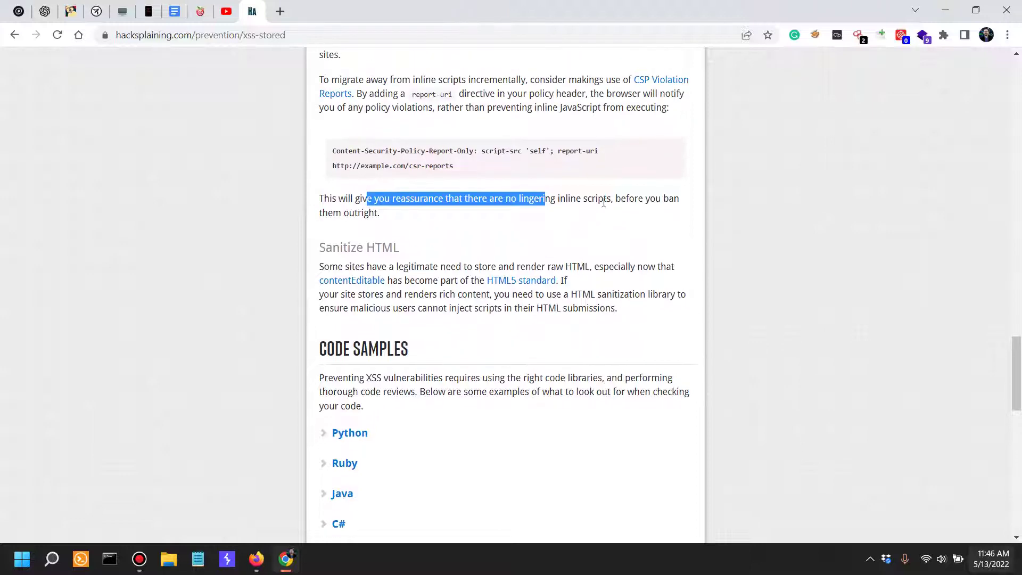
pyautogui.moveTo(555, 202); pyautogui.dragTo(629, 200)
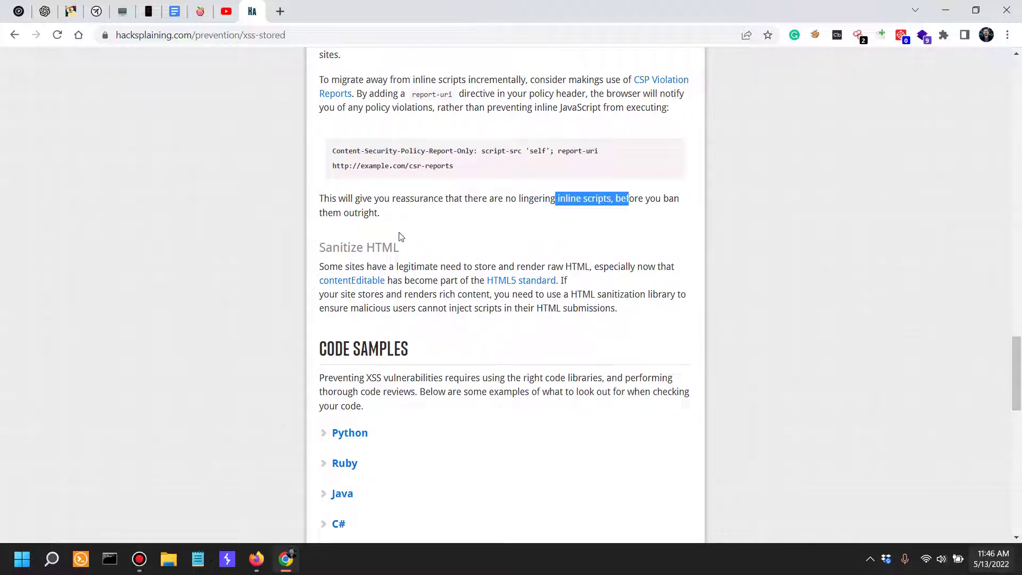
pyautogui.scroll(-2, 378, 228)
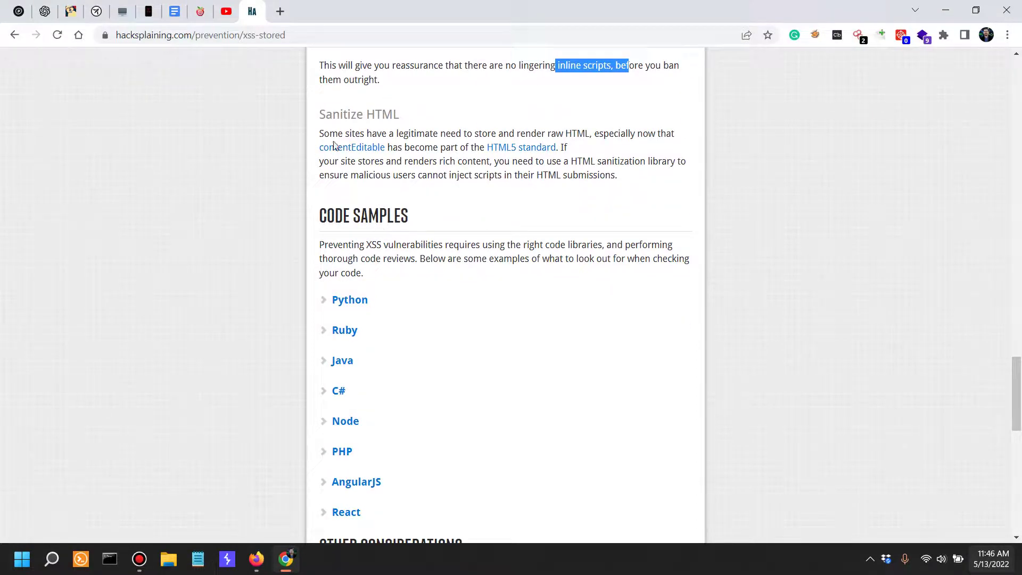
pyautogui.moveTo(325, 135); pyautogui.dragTo(552, 133)
pyautogui.scroll(3, 577, 221)
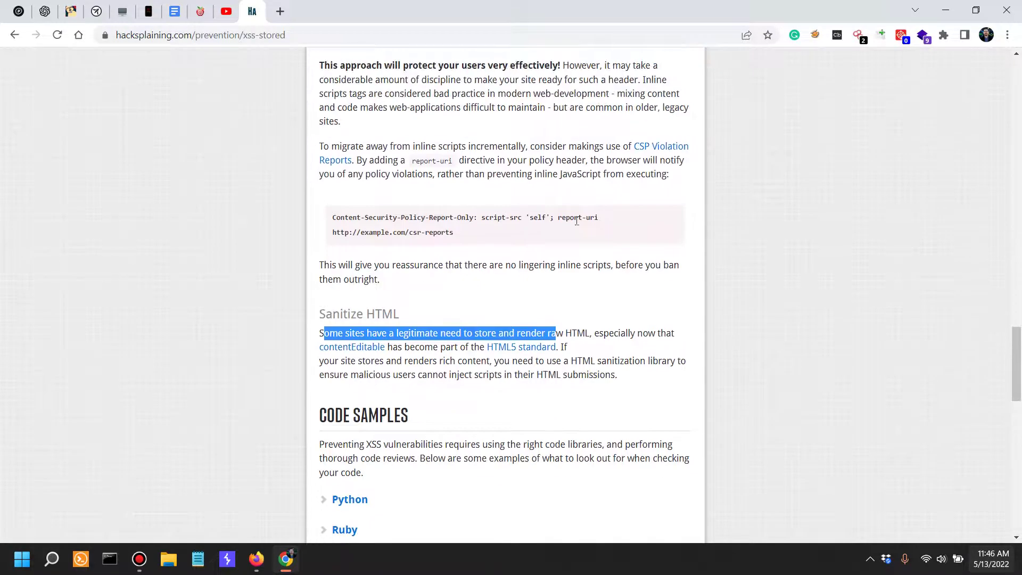
pyautogui.moveTo(395, 293); pyautogui.dragTo(319, 265)
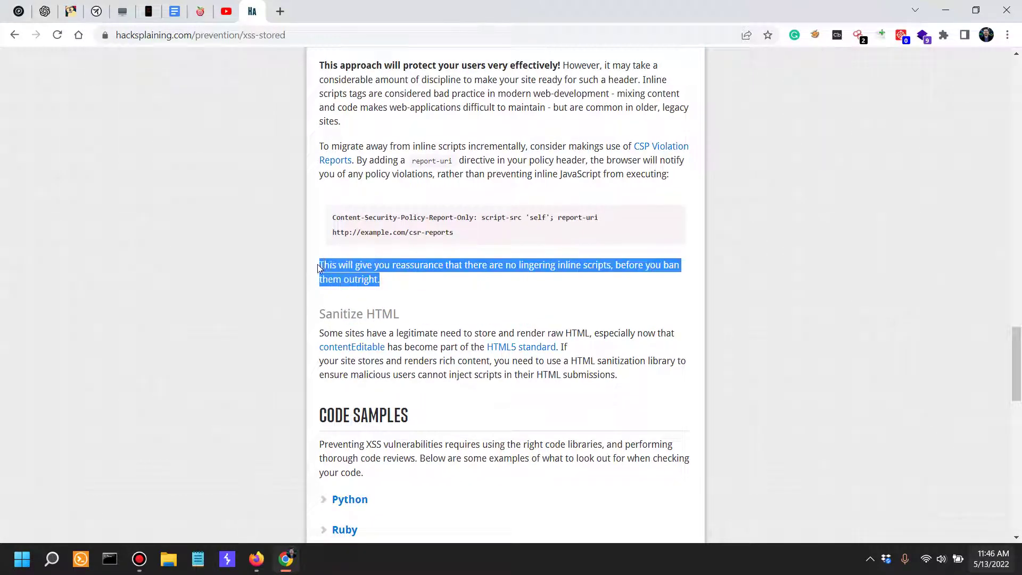
pyautogui.moveTo(332, 217); pyautogui.dragTo(463, 233)
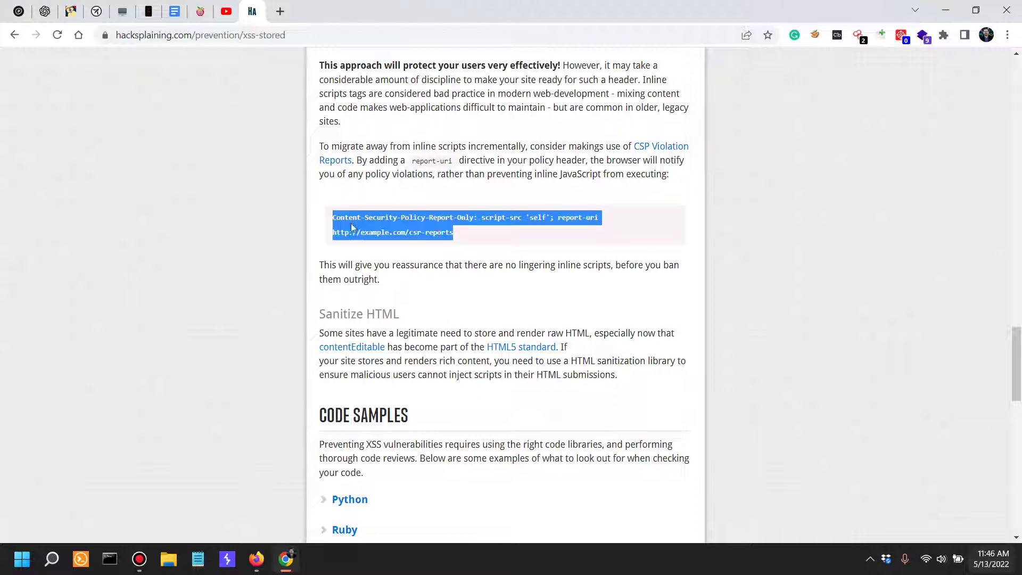
pyautogui.click(434, 230)
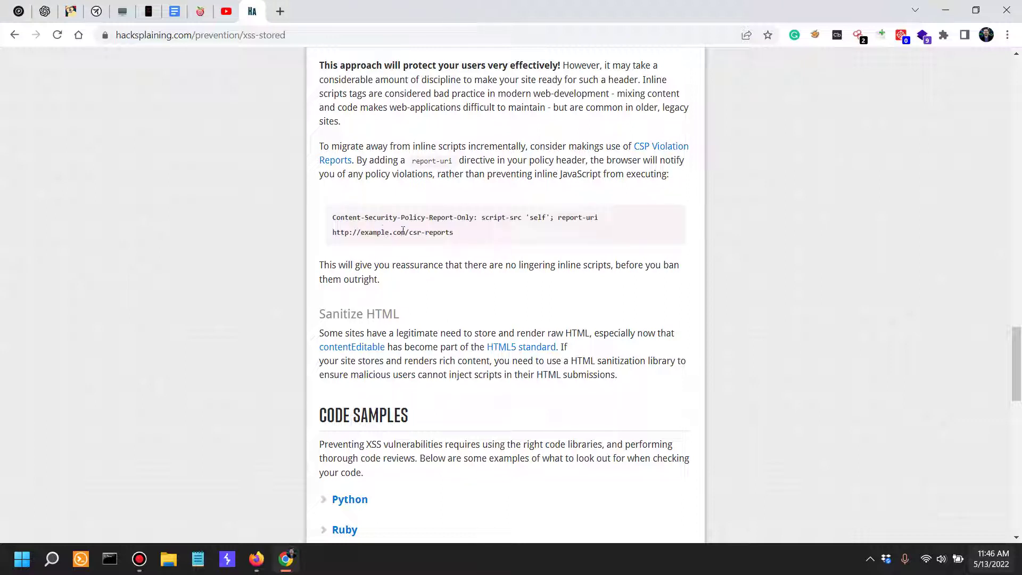
pyautogui.moveTo(434, 219); pyautogui.dragTo(324, 221)
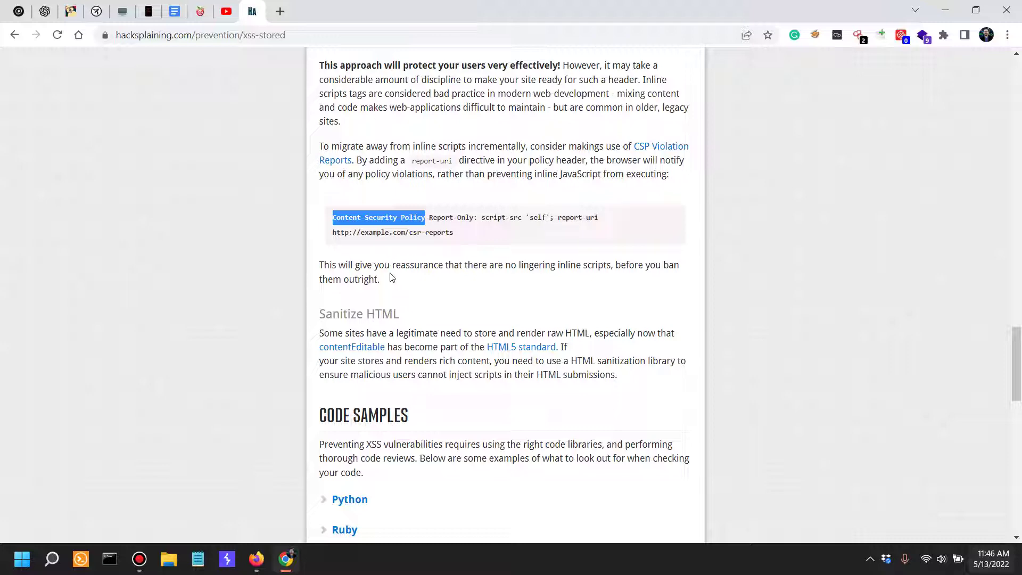
pyautogui.scroll(-2, 415, 344)
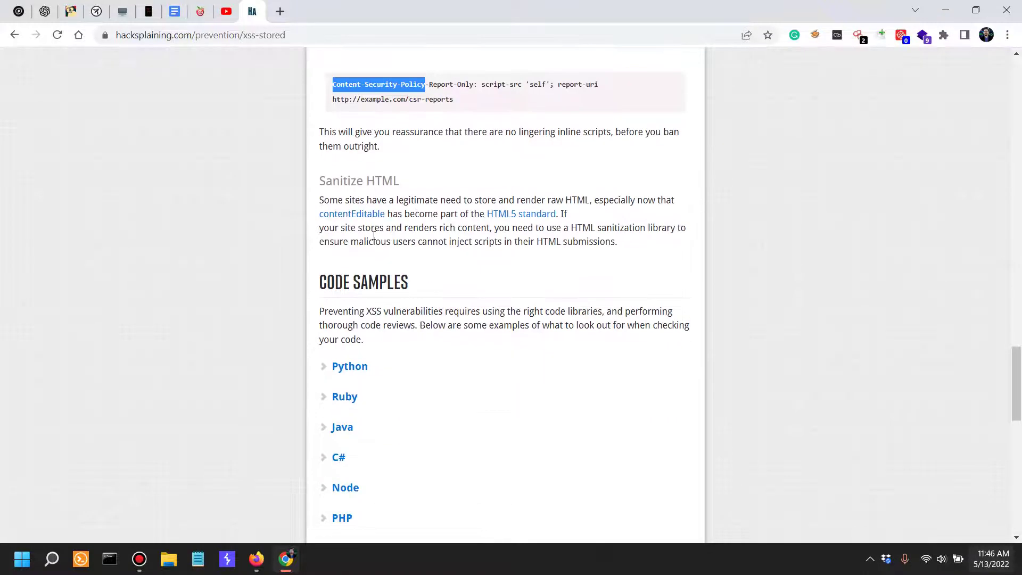
pyautogui.moveTo(319, 200); pyautogui.dragTo(568, 199)
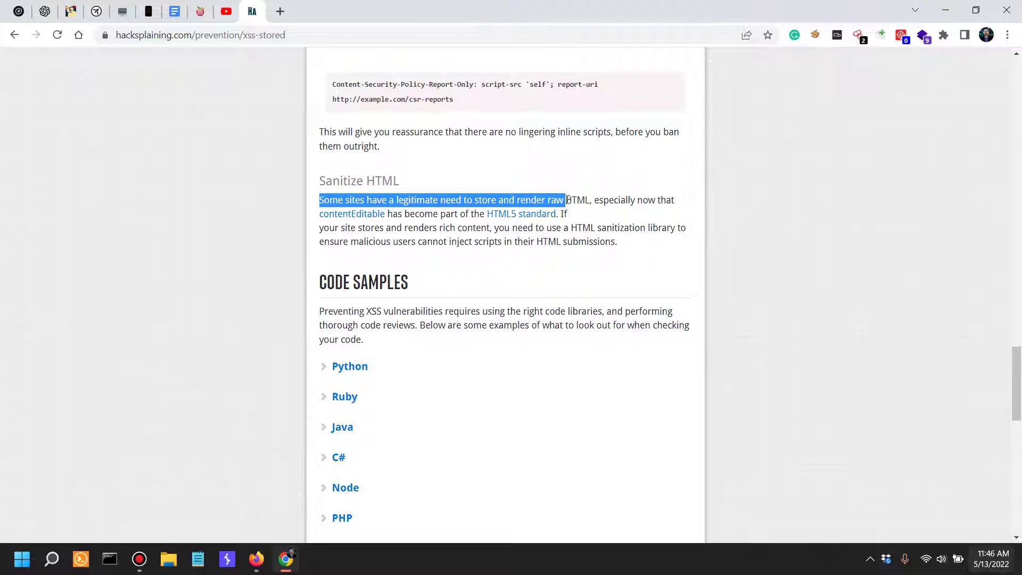
# - Open the contentEditable reference in a new tab, then highlight the HTML5 and rich-content phrases
pyautogui.click(381, 215)
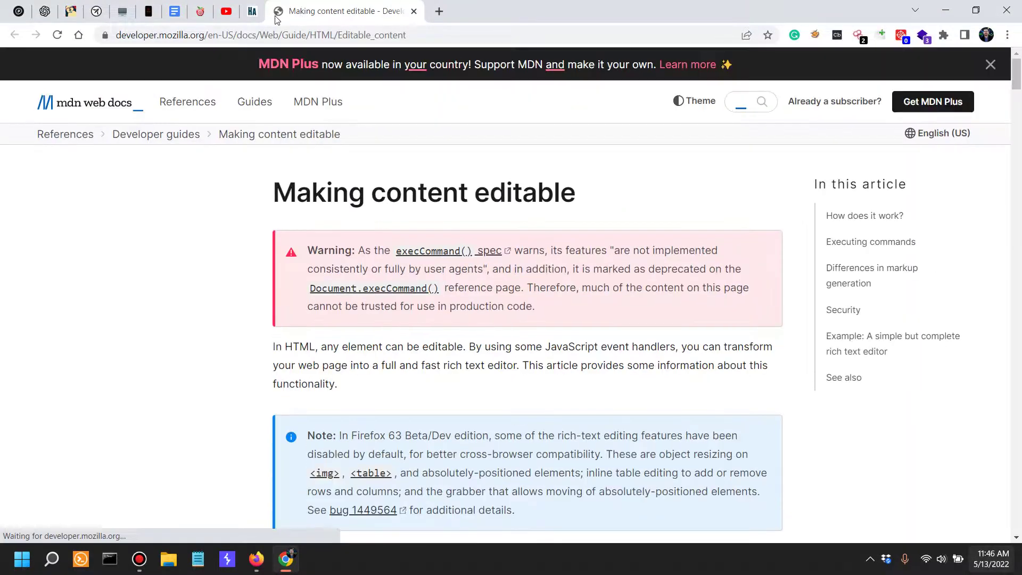
pyautogui.click(253, 11)
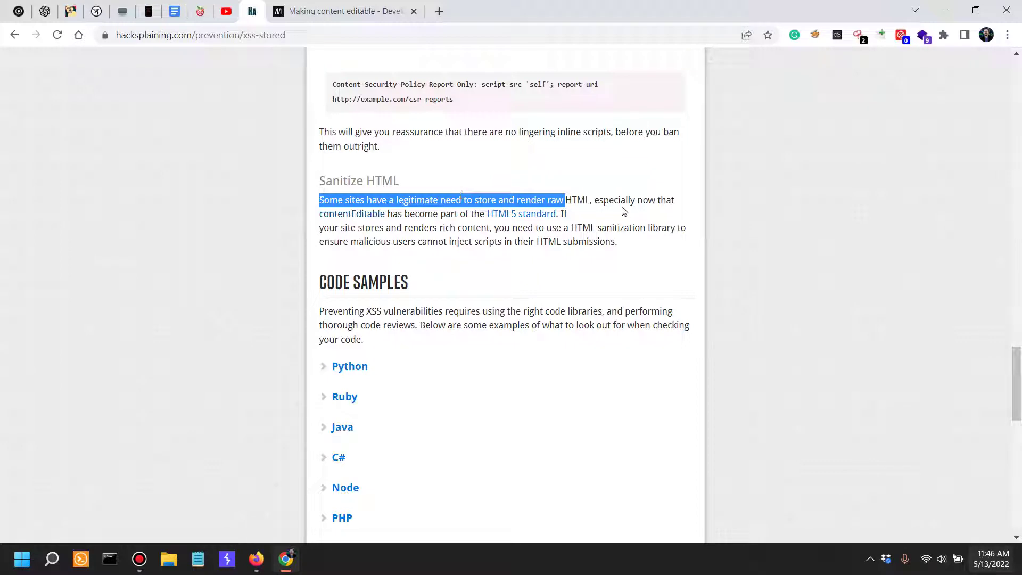
pyautogui.moveTo(603, 200); pyautogui.dragTo(665, 201)
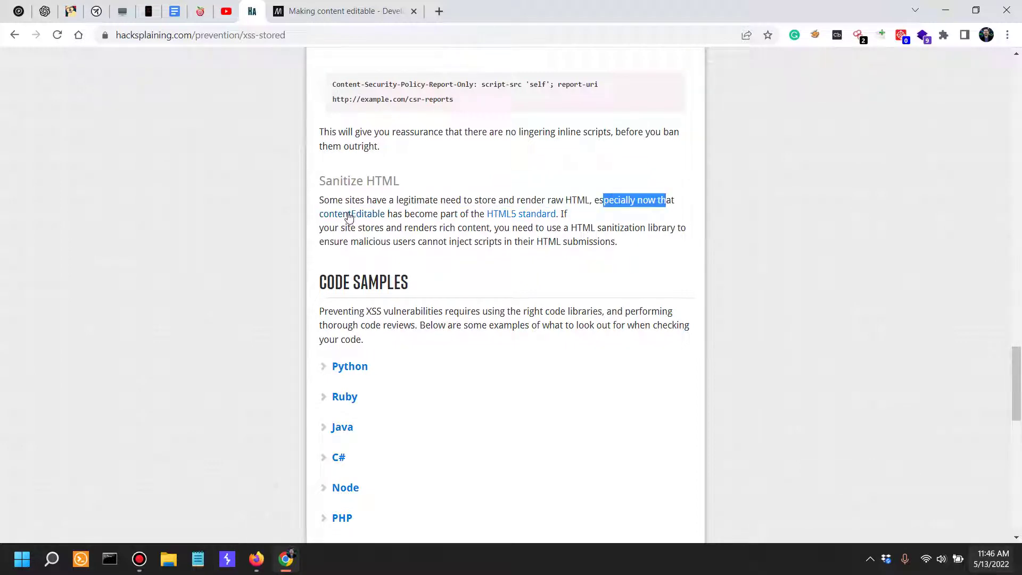
pyautogui.moveTo(410, 214); pyautogui.dragTo(480, 214)
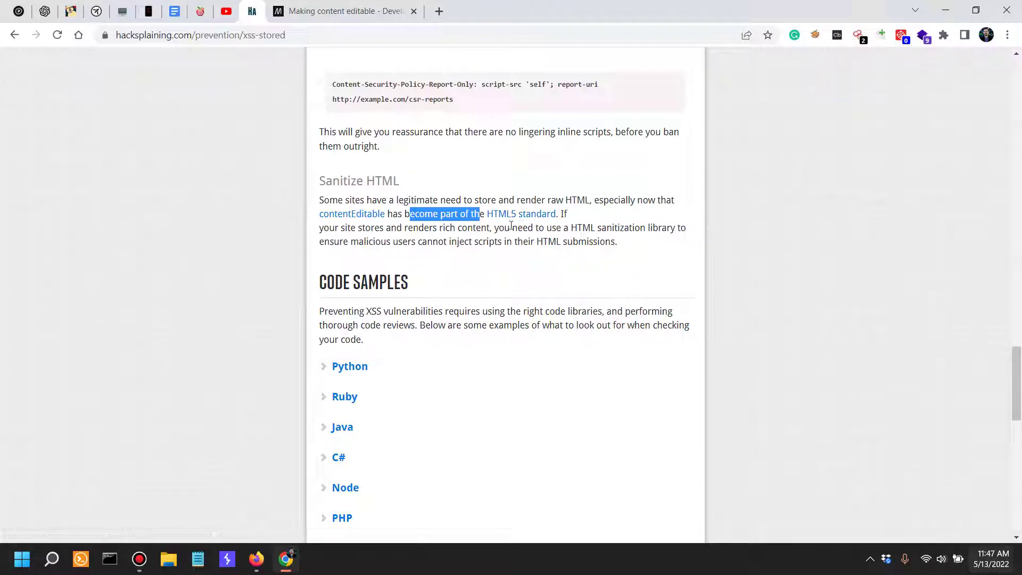
pyautogui.moveTo(397, 229); pyautogui.dragTo(539, 227)
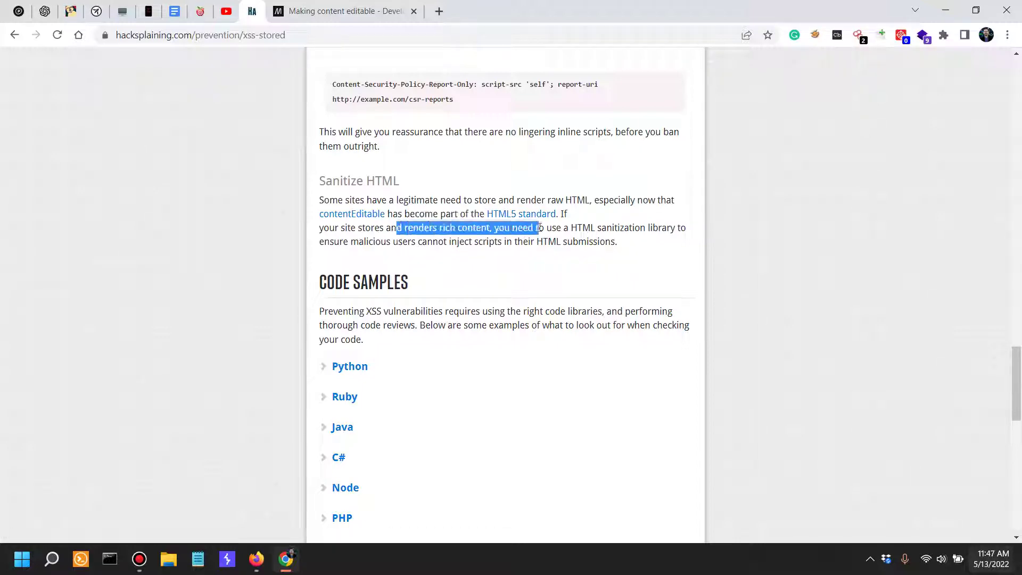
# - Highlight the advice to use an HTML sanitization library, then scroll to Code Samples
pyautogui.click(588, 232)
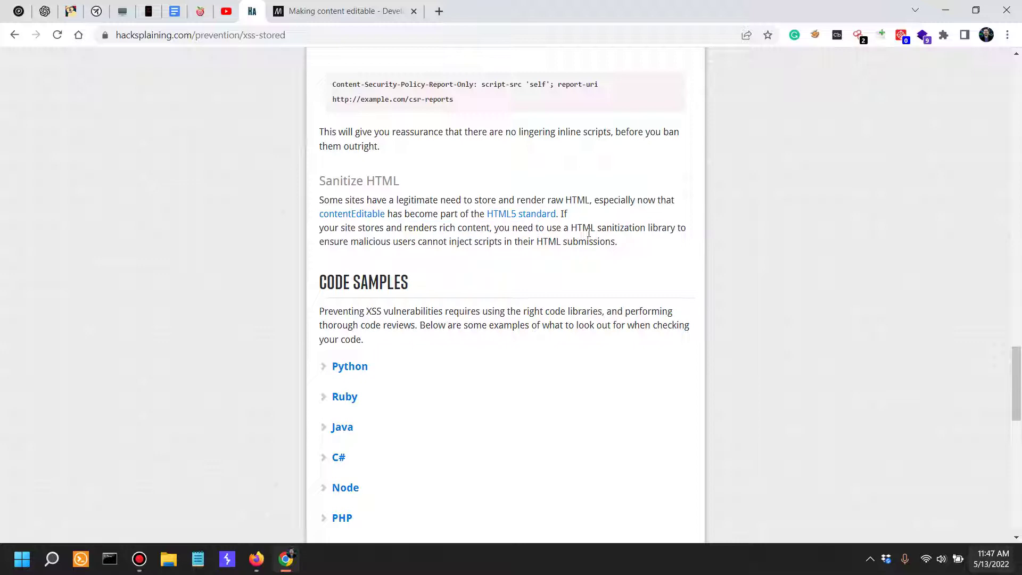
pyautogui.moveTo(614, 226); pyautogui.dragTo(667, 228)
pyautogui.moveTo(567, 233); pyautogui.dragTo(679, 232)
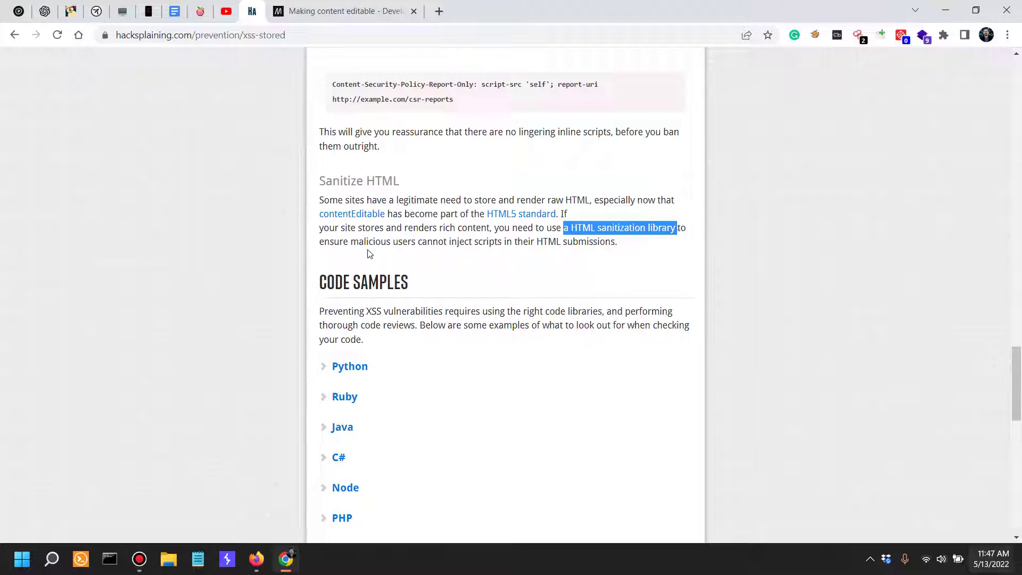
pyautogui.moveTo(364, 242); pyautogui.dragTo(678, 247)
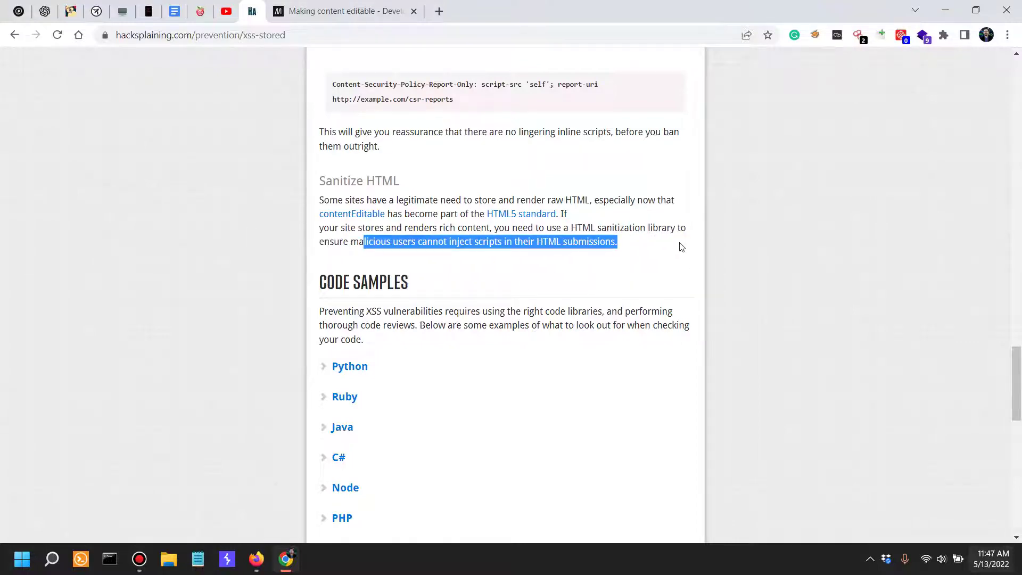
pyautogui.scroll(-4, 541, 283)
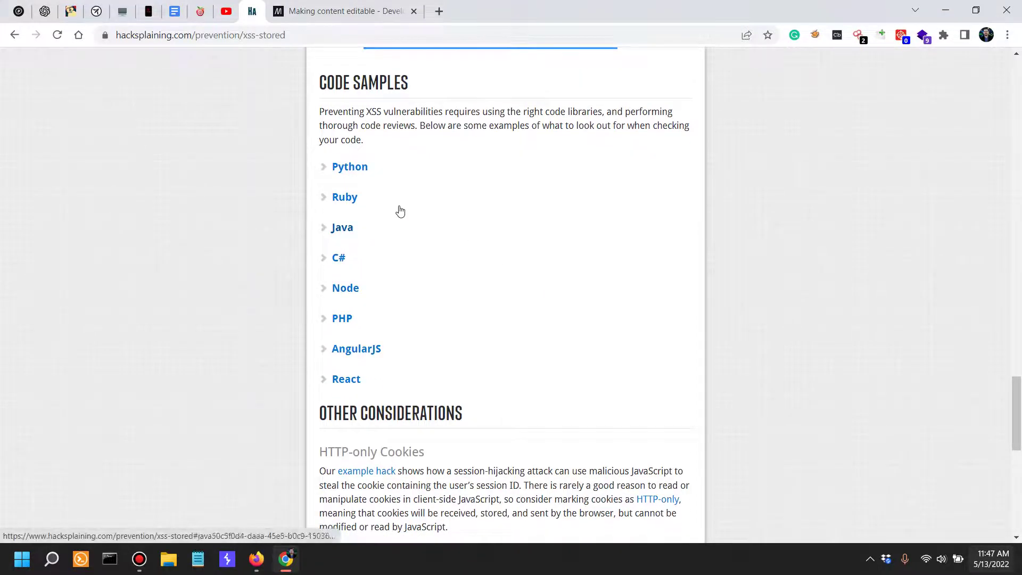
# - Expand the Python sample and highlight Django's auto-escaped {{ contents }} template line
pyautogui.moveTo(319, 112); pyautogui.dragTo(506, 111)
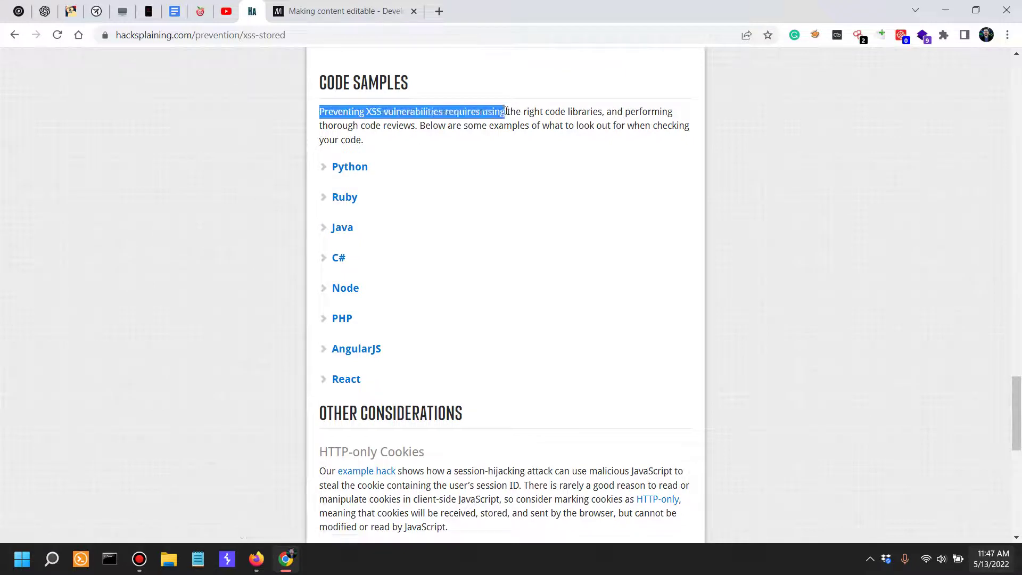
pyautogui.click(329, 171)
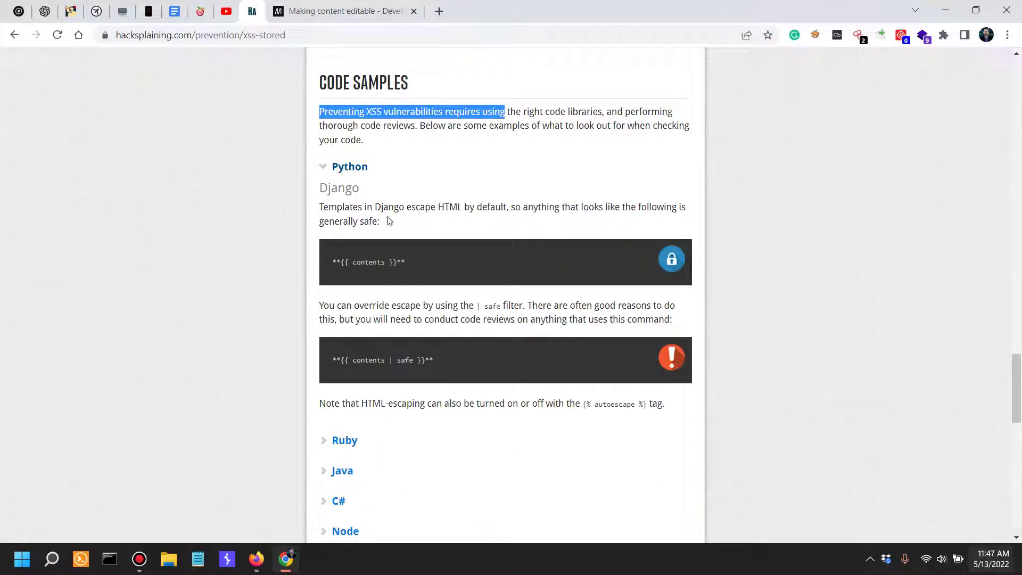
pyautogui.moveTo(319, 188); pyautogui.dragTo(360, 188)
pyautogui.moveTo(410, 262); pyautogui.dragTo(330, 264)
pyautogui.click(430, 255)
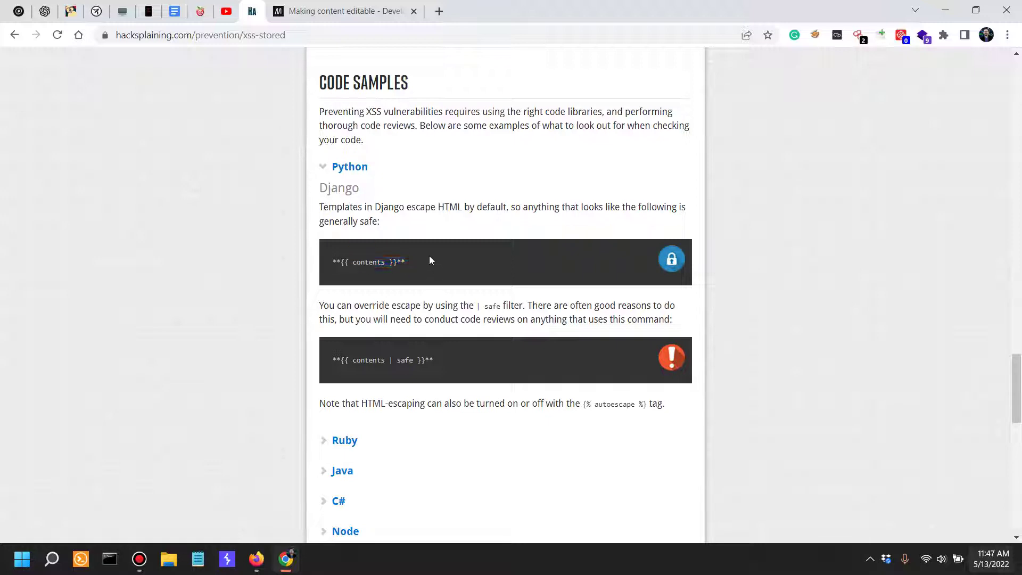
pyautogui.moveTo(409, 271); pyautogui.dragTo(321, 260)
pyautogui.click(338, 265)
pyautogui.moveTo(416, 265)
pyautogui.mouseDown()
pyautogui.moveTo(326, 266)
pyautogui.moveTo(417, 275)
pyautogui.mouseUp()
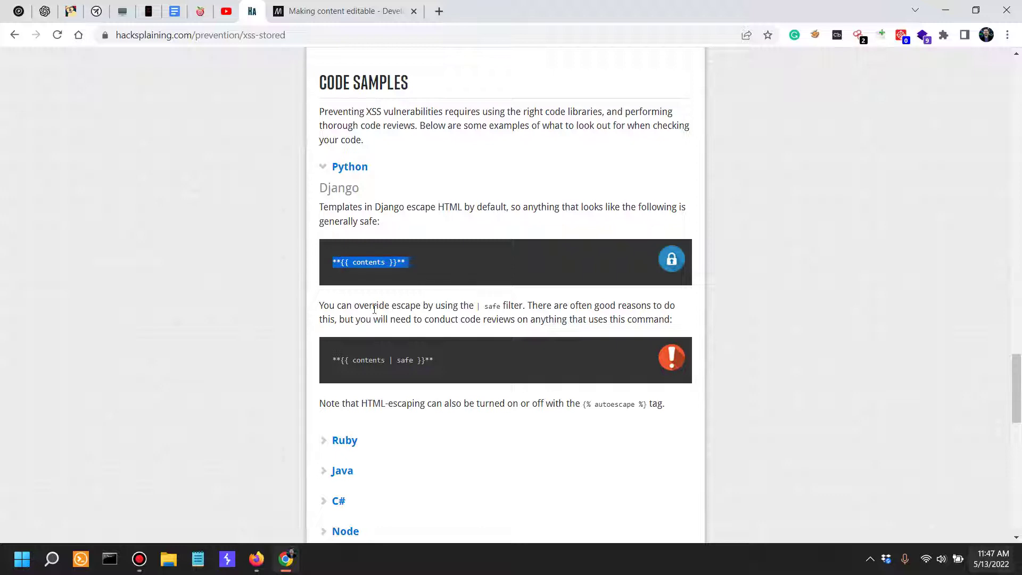
# - Highlight the text on overriding escaping and the unsafe | safe code line
pyautogui.moveTo(360, 307); pyautogui.dragTo(422, 304)
pyautogui.click(568, 308)
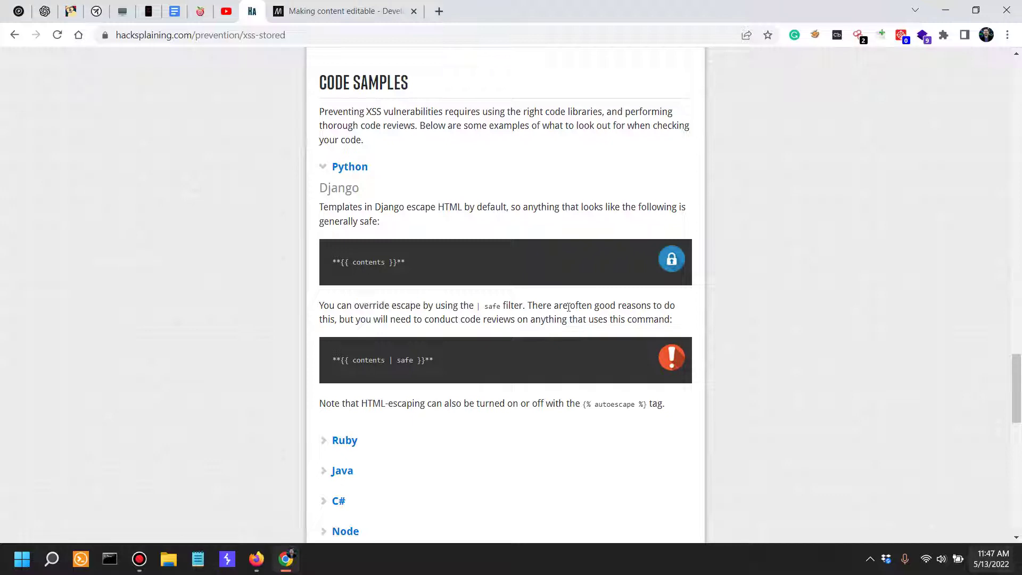
pyautogui.moveTo(569, 307); pyautogui.dragTo(664, 306)
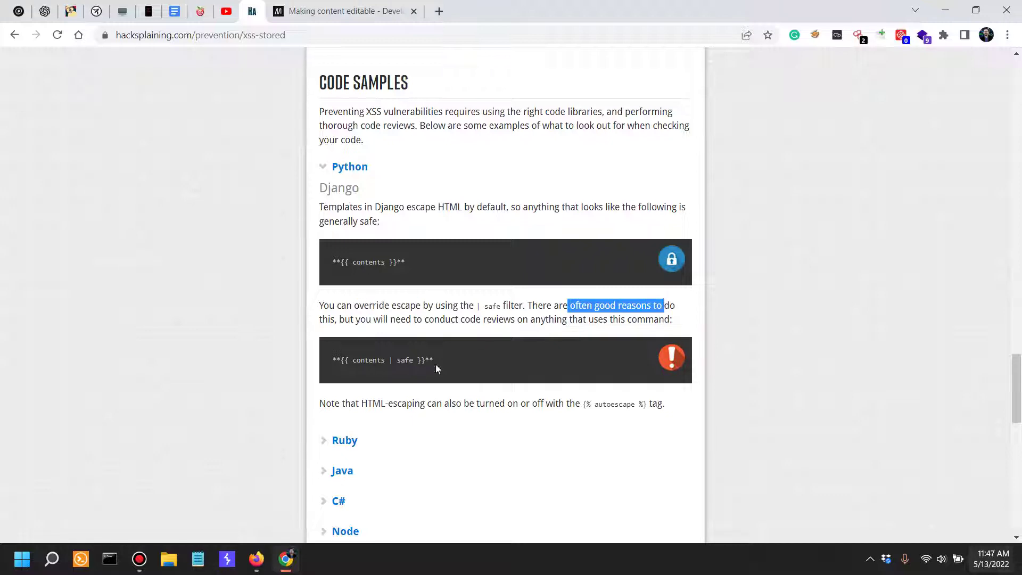
pyautogui.moveTo(435, 368); pyautogui.dragTo(339, 357)
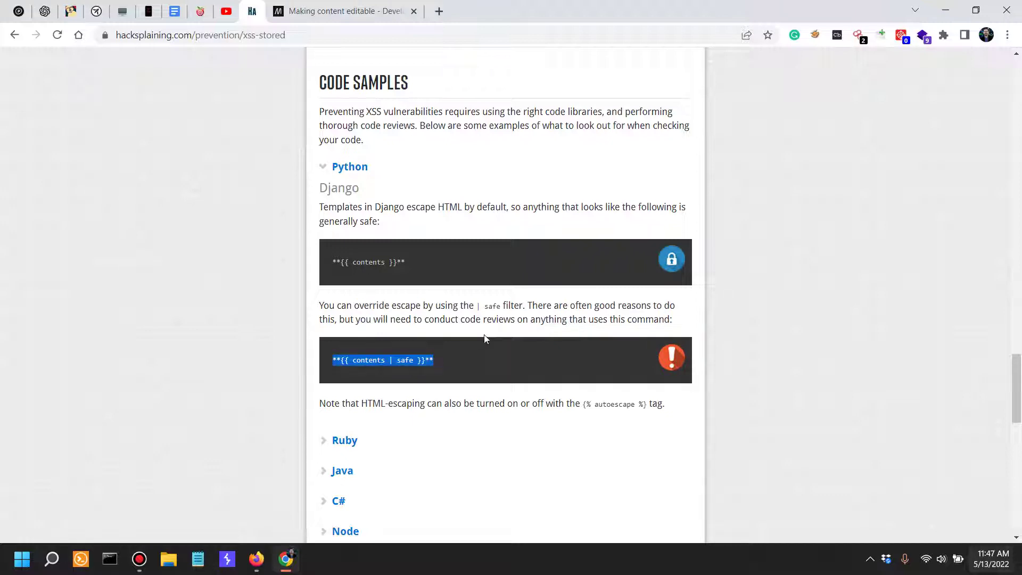
pyautogui.moveTo(486, 320); pyautogui.dragTo(480, 323)
pyautogui.click(414, 376)
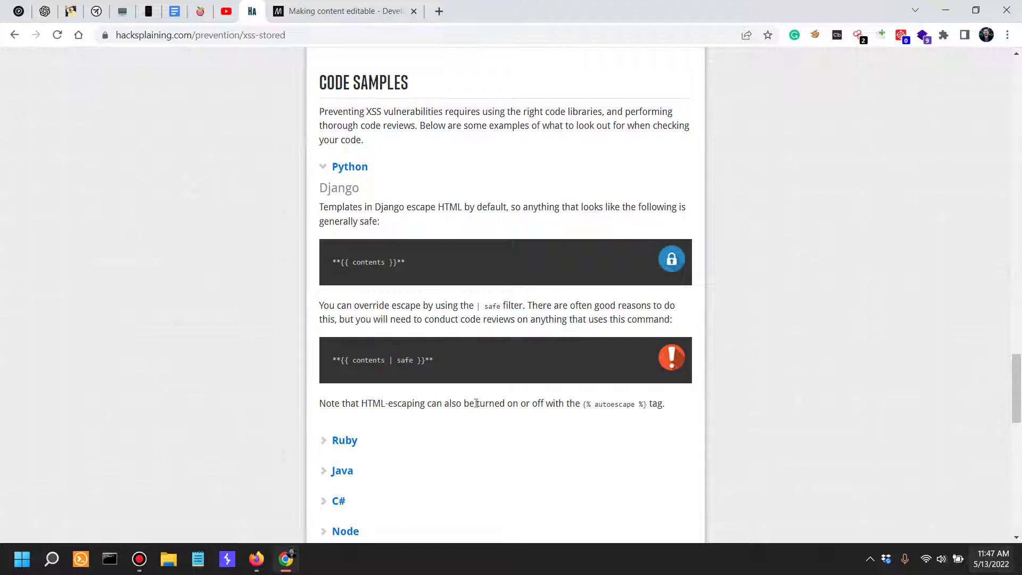
pyautogui.scroll(-1, 477, 403)
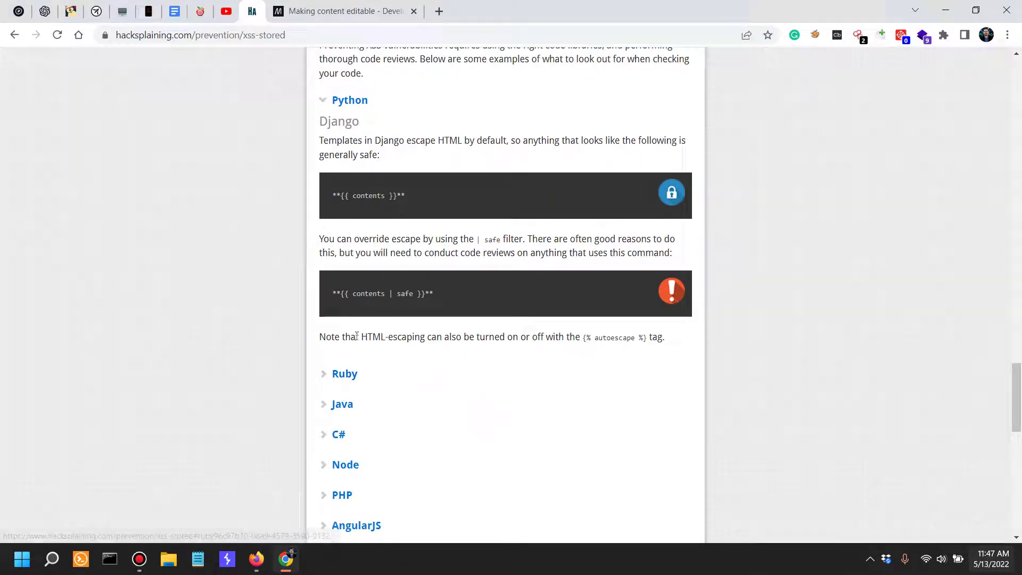
pyautogui.moveTo(355, 336); pyautogui.dragTo(558, 330)
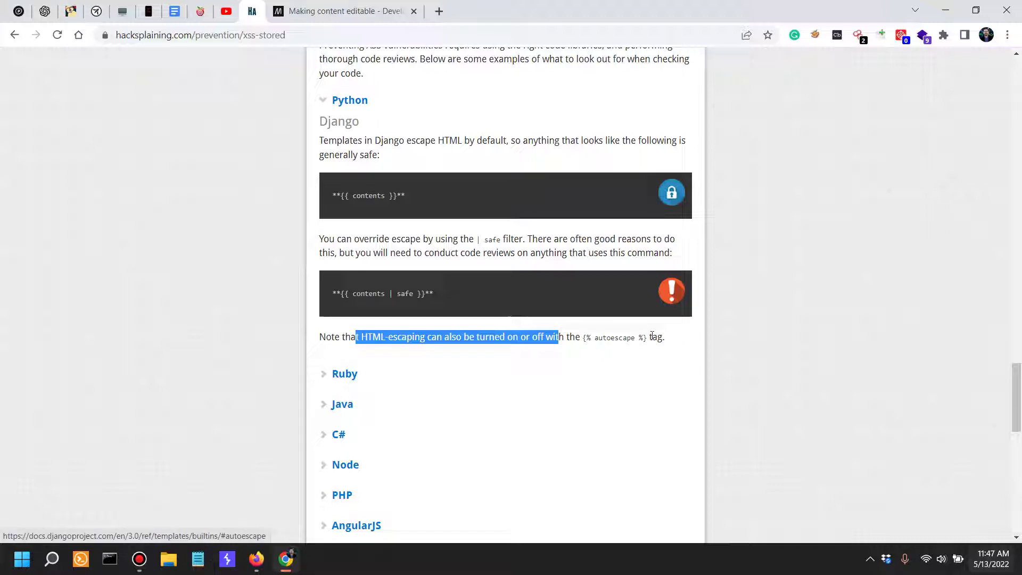
# - Expand the Ruby sample and highlight the safe <%= contents %> line and the raw helper
pyautogui.click(341, 374)
pyautogui.scroll(-2, 497, 359)
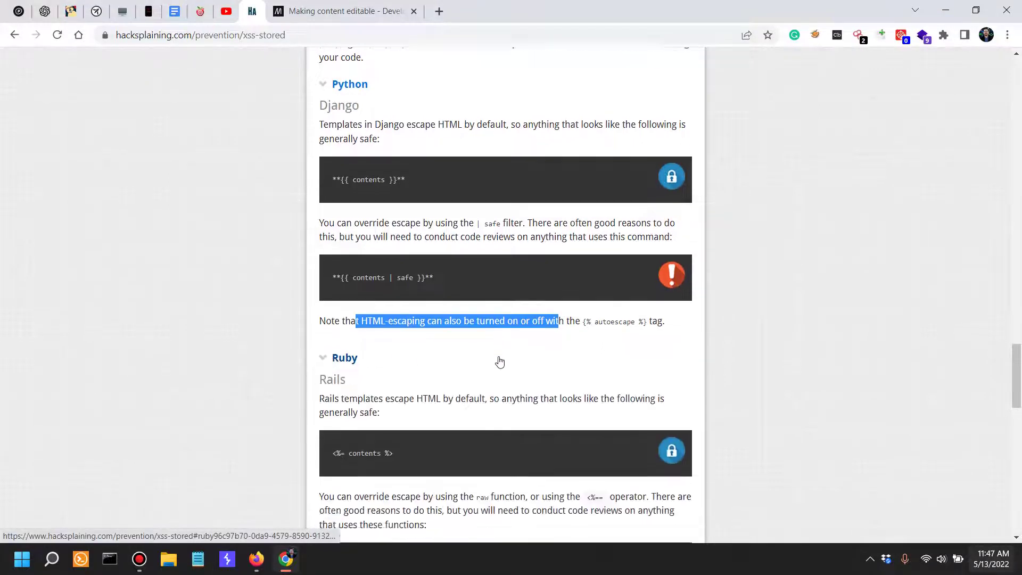
pyautogui.scroll(-1, 483, 358)
pyautogui.moveTo(395, 260); pyautogui.dragTo(309, 269)
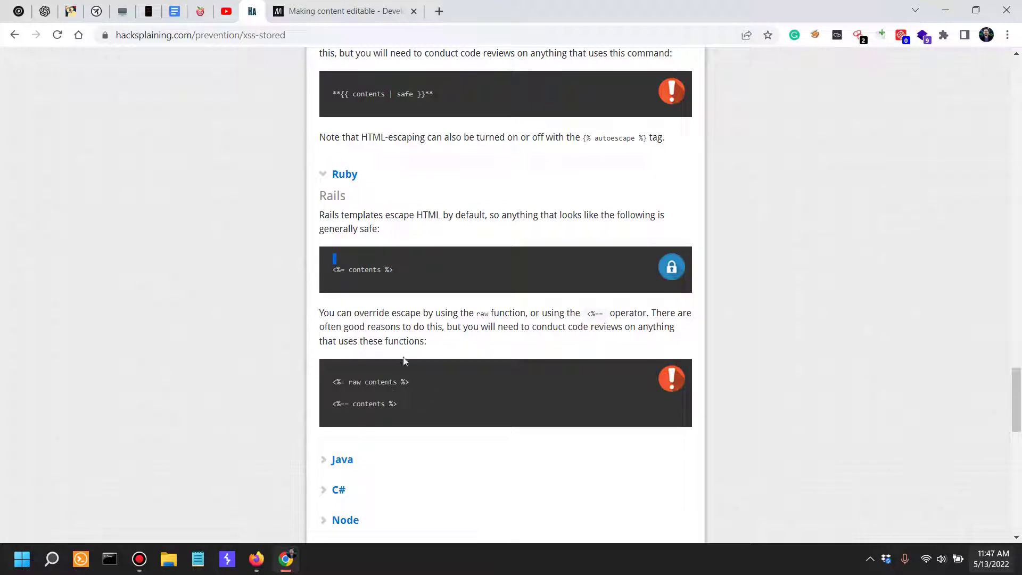
pyautogui.moveTo(358, 266); pyautogui.dragTo(320, 275)
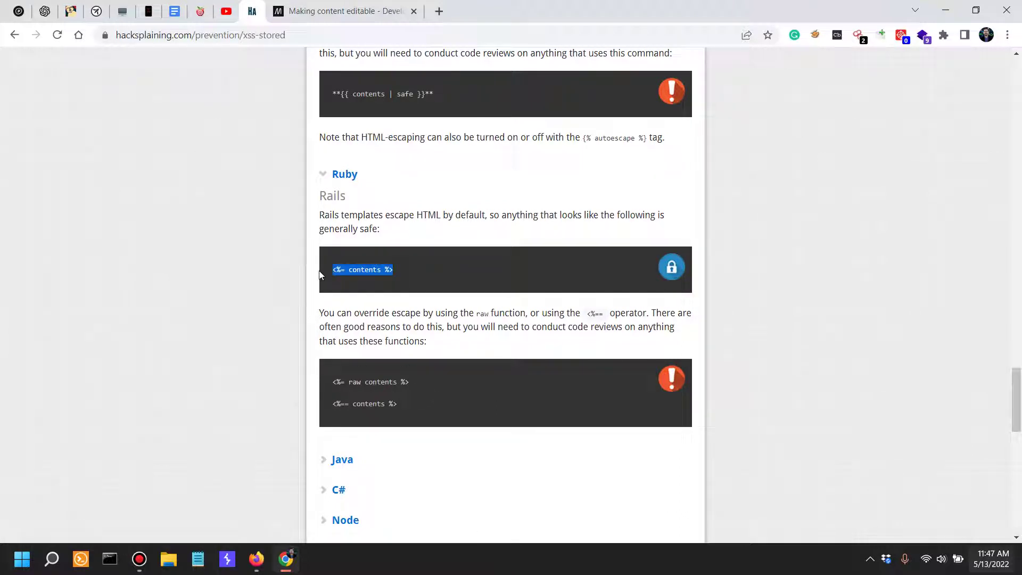
pyautogui.moveTo(347, 316); pyautogui.dragTo(461, 311)
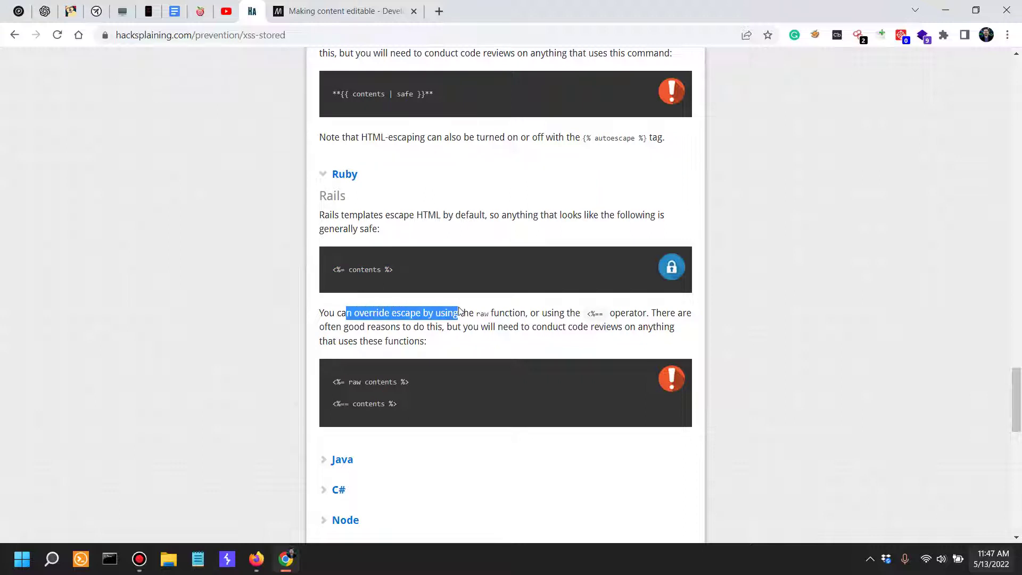
pyautogui.moveTo(361, 383); pyautogui.dragTo(343, 384)
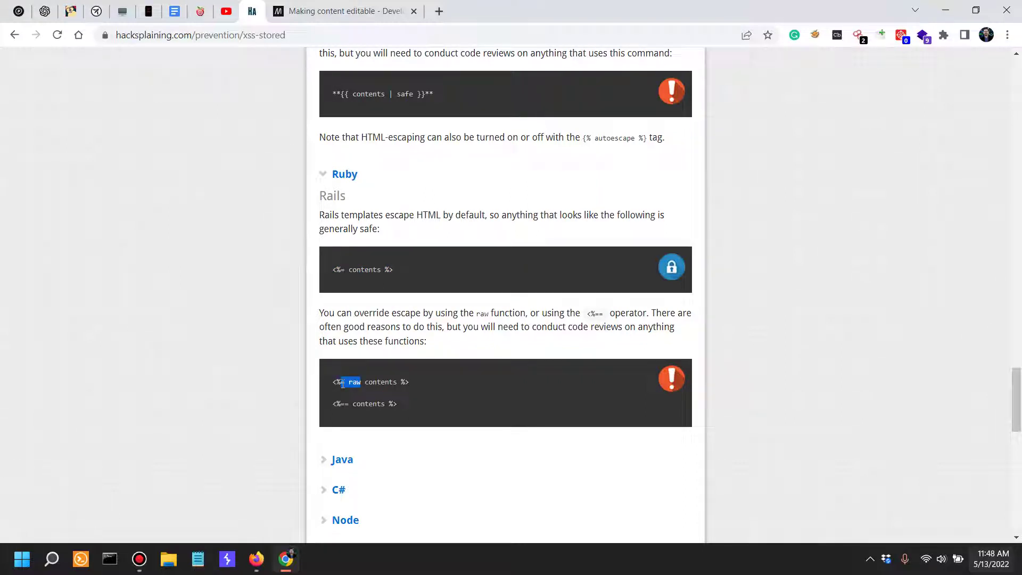
# - Compare the <%== operator with <%=, highlighting the extra = and the raw contents line
pyautogui.moveTo(587, 312); pyautogui.dragTo(602, 311)
pyautogui.click(603, 313)
pyautogui.moveTo(349, 402); pyautogui.dragTo(332, 406)
pyautogui.moveTo(336, 270); pyautogui.dragTo(347, 270)
pyautogui.click(419, 259)
pyautogui.moveTo(406, 402); pyautogui.dragTo(330, 405)
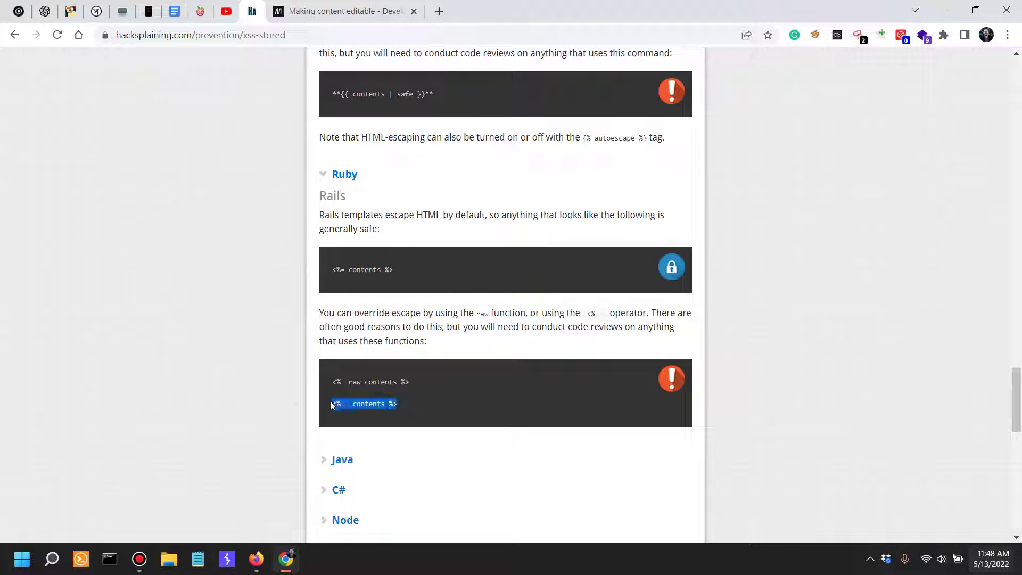
pyautogui.click(346, 270)
pyautogui.moveTo(345, 403); pyautogui.dragTo(349, 403)
pyautogui.moveTo(362, 378); pyautogui.dragTo(350, 403)
# - Highlight both unsafe Rails lines, collapse Ruby, and expand the Java sample
pyautogui.scroll(-3, 375, 402)
pyautogui.scroll(2, 392, 292)
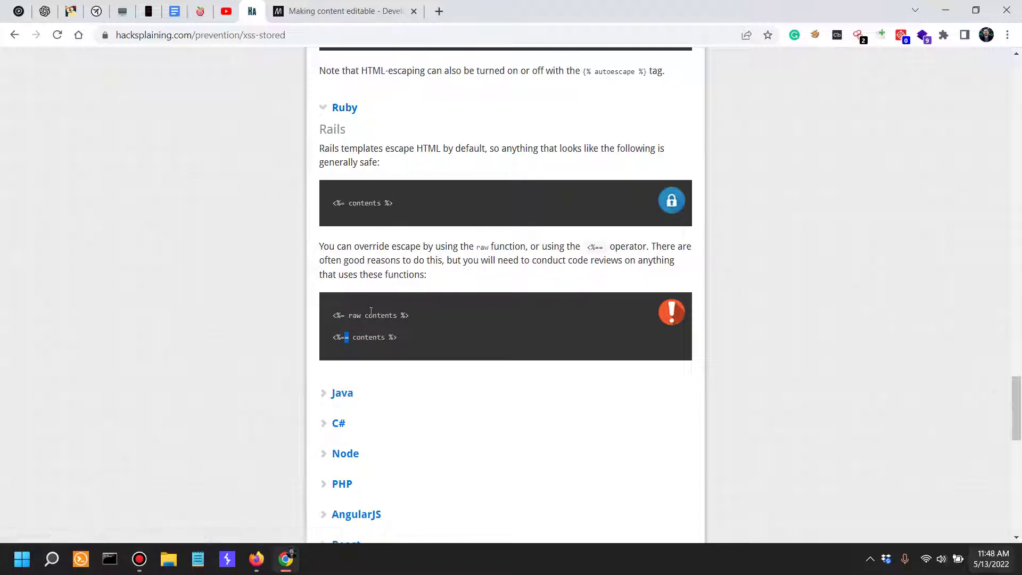
pyautogui.moveTo(402, 341); pyautogui.dragTo(363, 303)
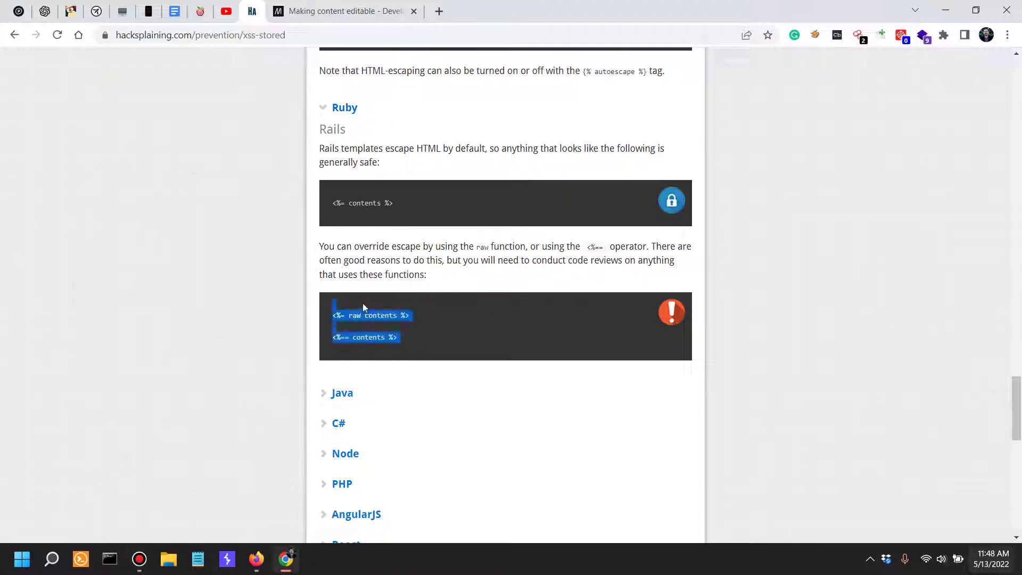
pyautogui.click(326, 110)
pyautogui.click(325, 139)
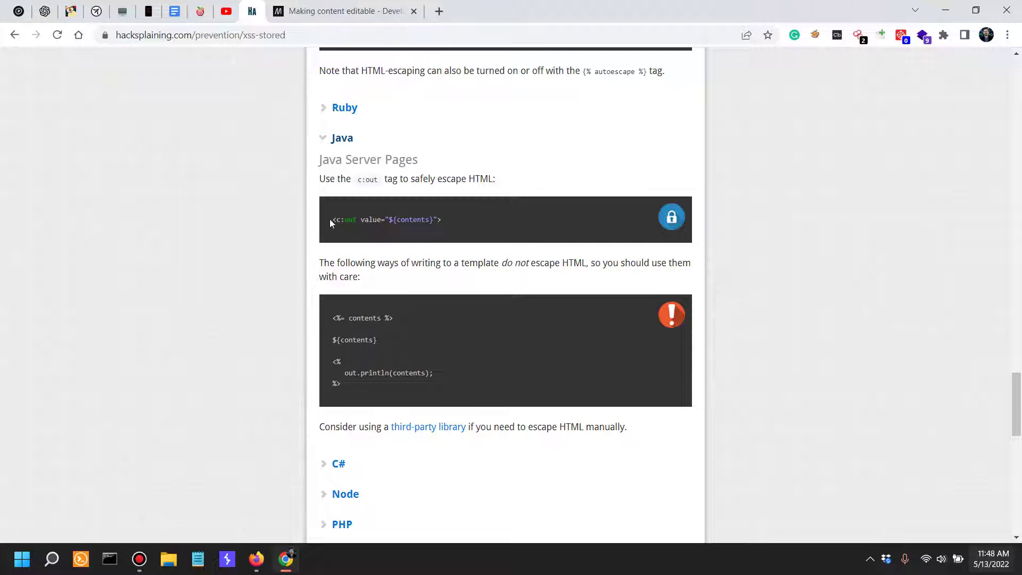
# - Highlight the c:out escaping line and the sentence about other ways of writing templates
pyautogui.moveTo(330, 219); pyautogui.dragTo(386, 220)
pyautogui.tripleClick(455, 219)
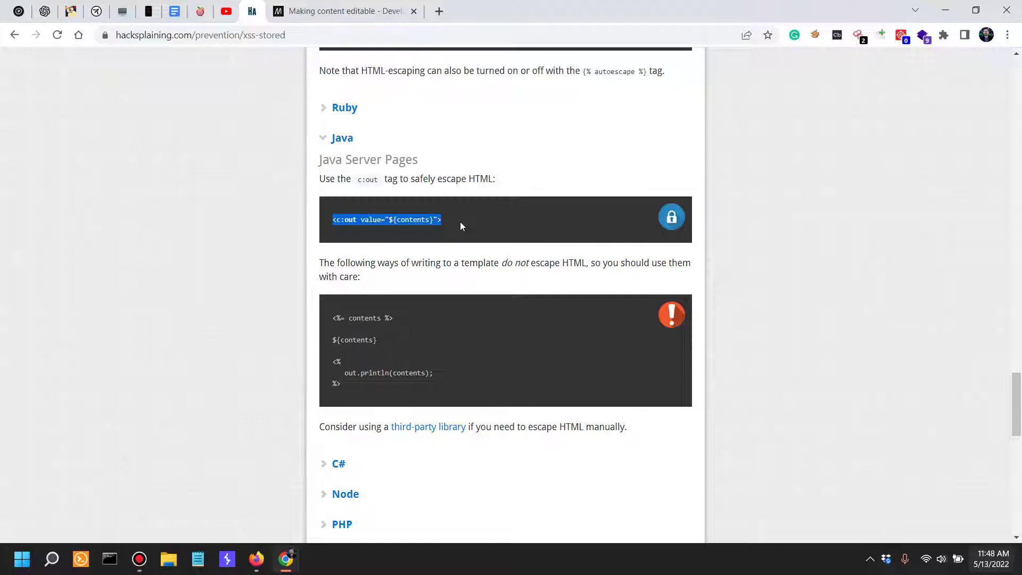
pyautogui.moveTo(448, 262); pyautogui.dragTo(478, 263)
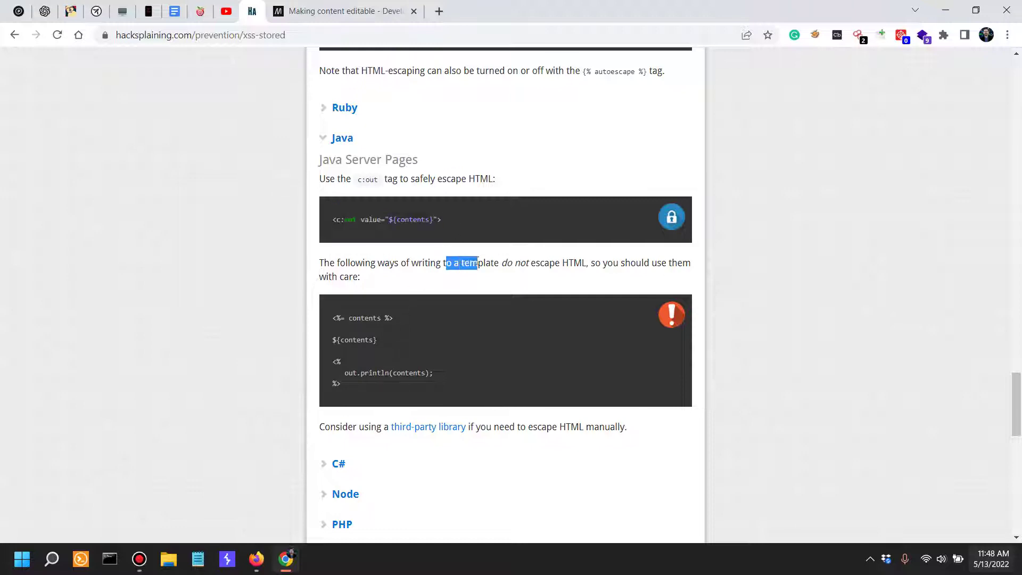
pyautogui.moveTo(375, 179); pyautogui.dragTo(488, 179)
pyautogui.moveTo(337, 219); pyautogui.dragTo(435, 218)
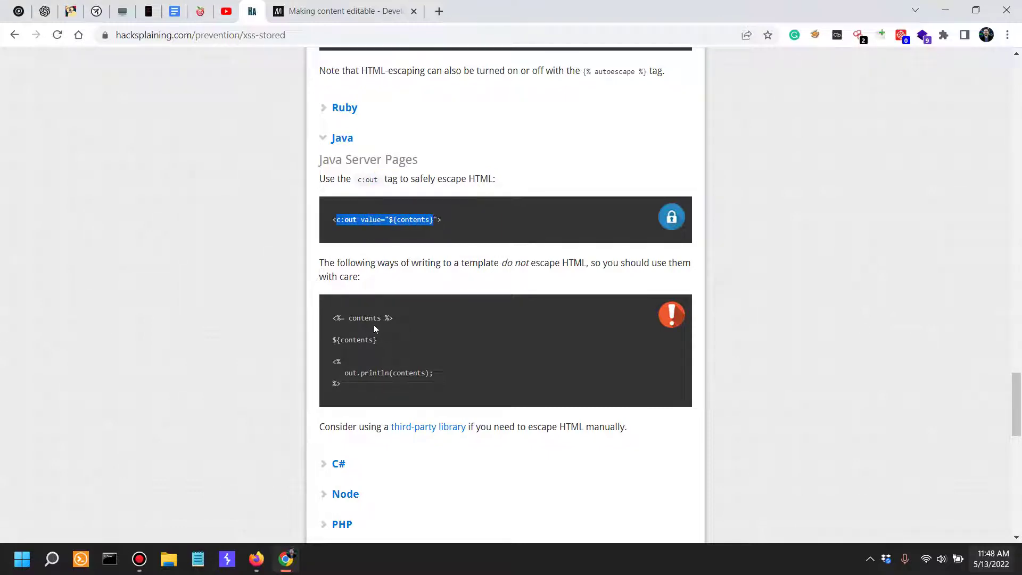
pyautogui.moveTo(346, 263); pyautogui.dragTo(487, 263)
pyautogui.click(434, 267)
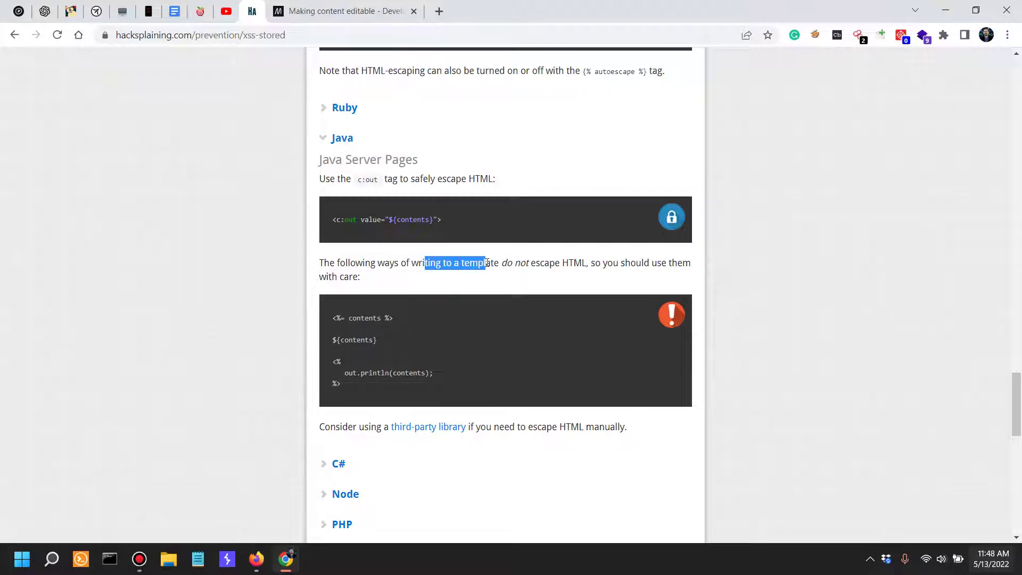
# - Highlight the warning that these forms don't escape HTML, then open the third-party library link in a new tab
pyautogui.scroll(-3, 569, 266)
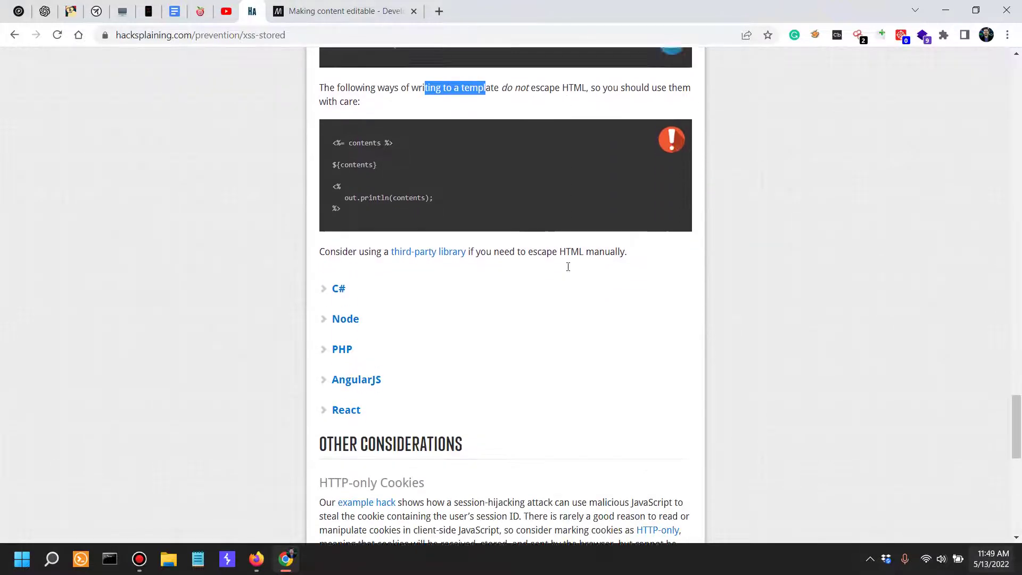
pyautogui.scroll(2, 568, 267)
pyautogui.click(522, 197)
pyautogui.moveTo(522, 197); pyautogui.dragTo(619, 197)
pyautogui.click(492, 197)
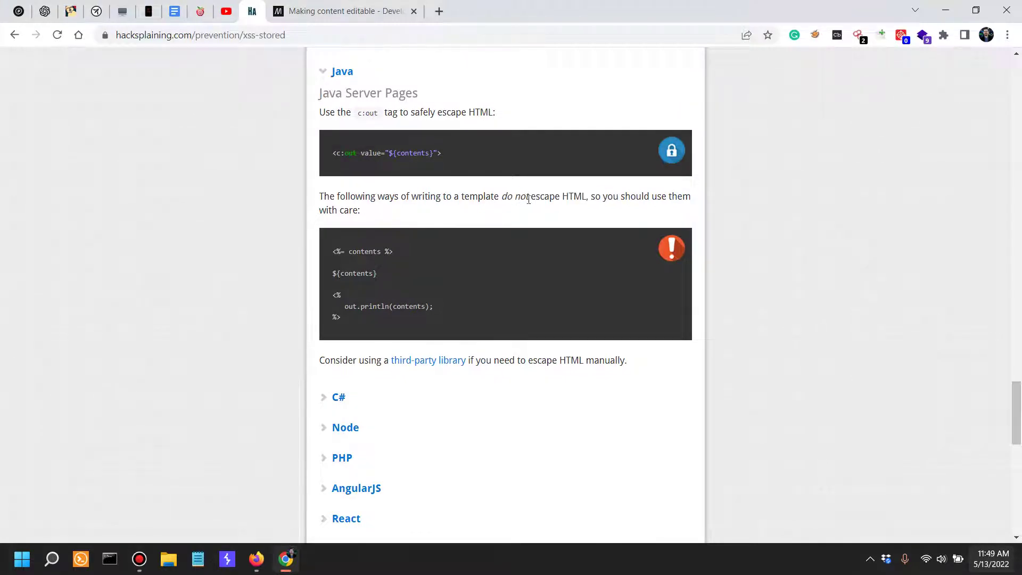
pyautogui.scroll(-1, 529, 199)
pyautogui.scroll(-1, 455, 298)
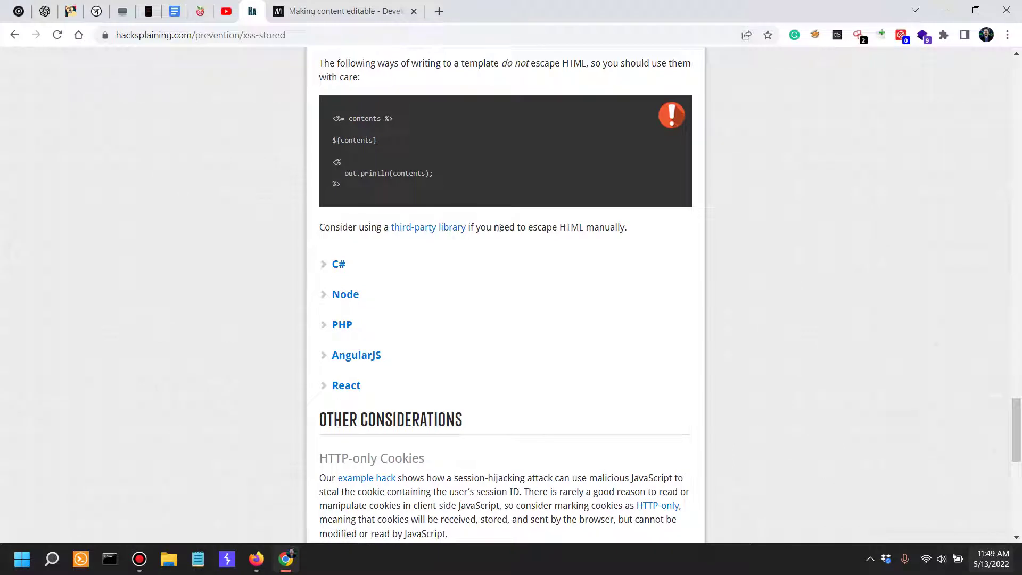
pyautogui.rightClick(426, 230)
pyautogui.click(496, 239)
pyautogui.scroll(2, 497, 255)
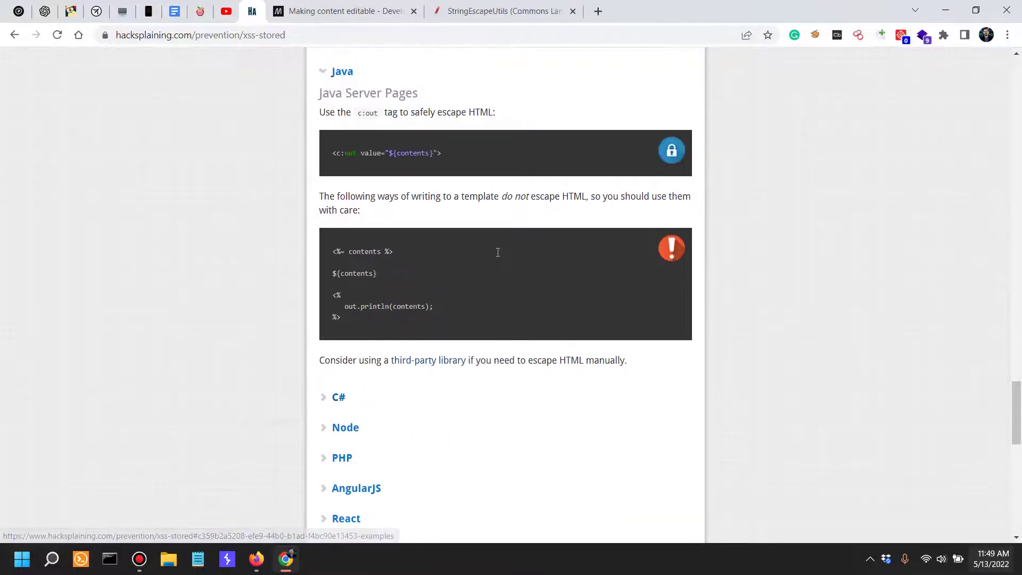
pyautogui.click(435, 11)
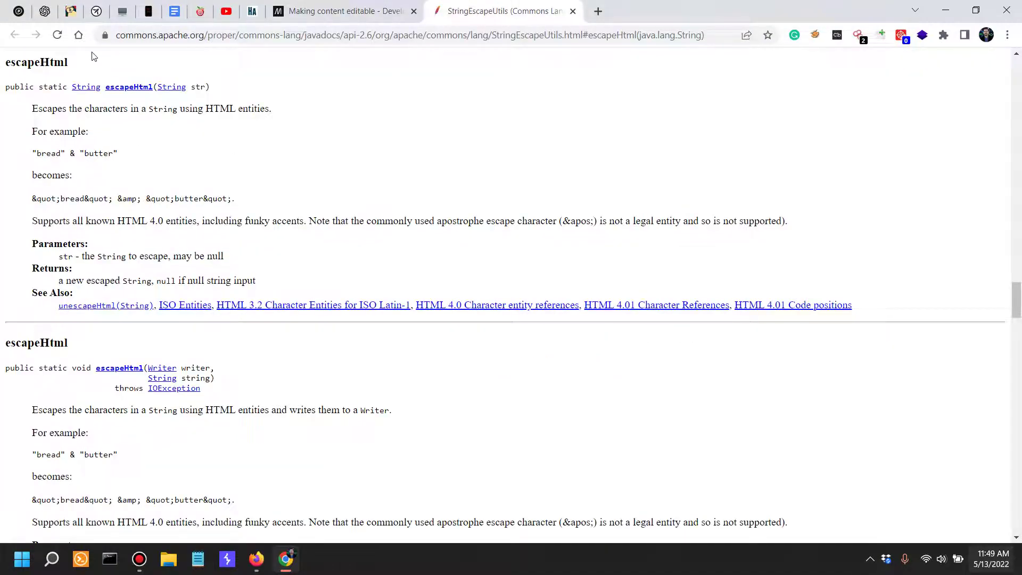
pyautogui.scroll(-10, 177, 243)
pyautogui.scroll(11, 177, 243)
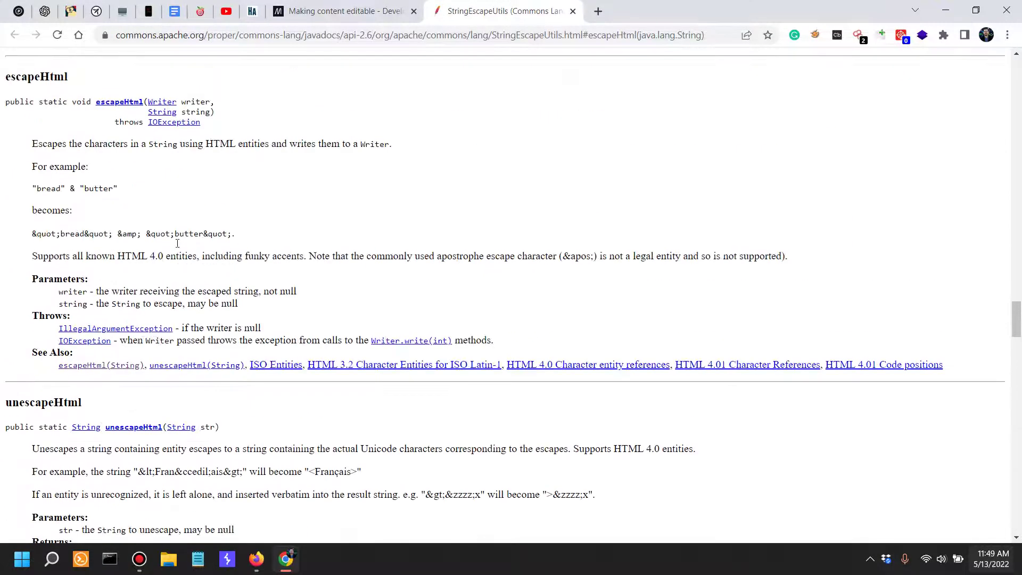
pyautogui.moveTo(34, 130); pyautogui.dragTo(75, 133)
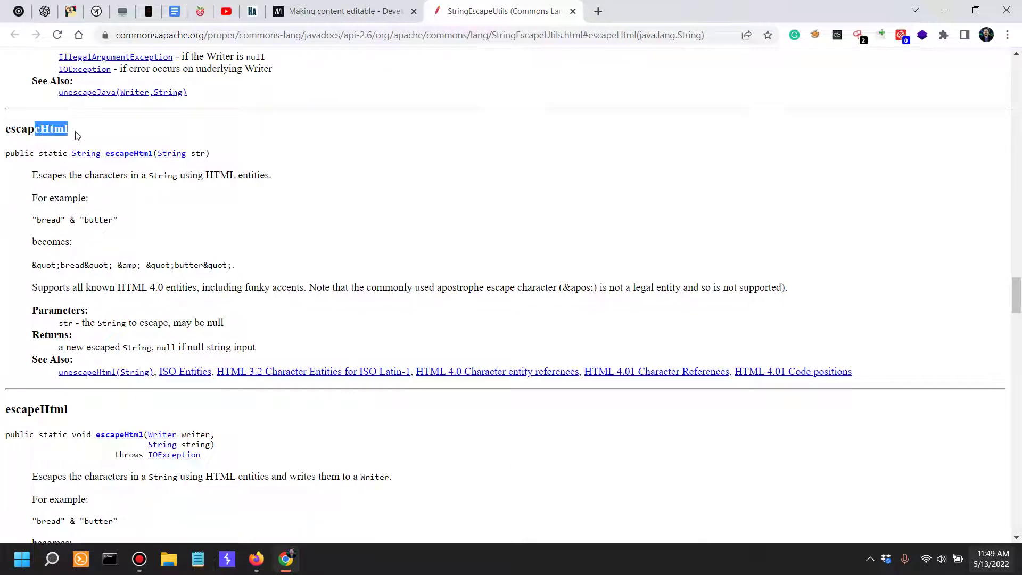
pyautogui.click(31, 196)
pyautogui.moveTo(31, 196); pyautogui.dragTo(216, 371)
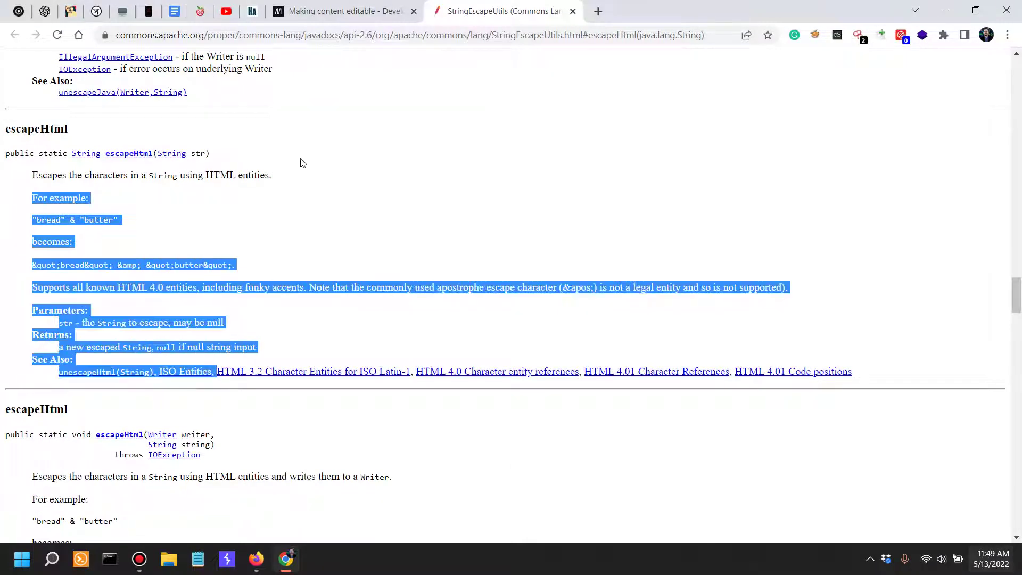
pyautogui.click(291, 16)
pyautogui.click(252, 11)
# - Expand the C# and Node escaping-example sections of the XSS prevention page
pyautogui.scroll(-3, 369, 266)
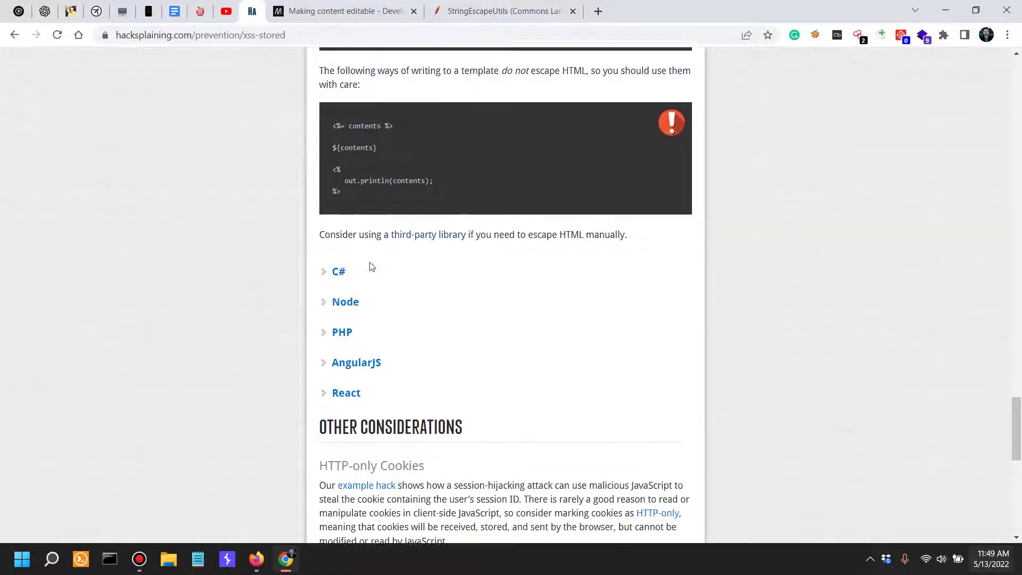
pyautogui.click(327, 204)
pyautogui.scroll(-2, 373, 224)
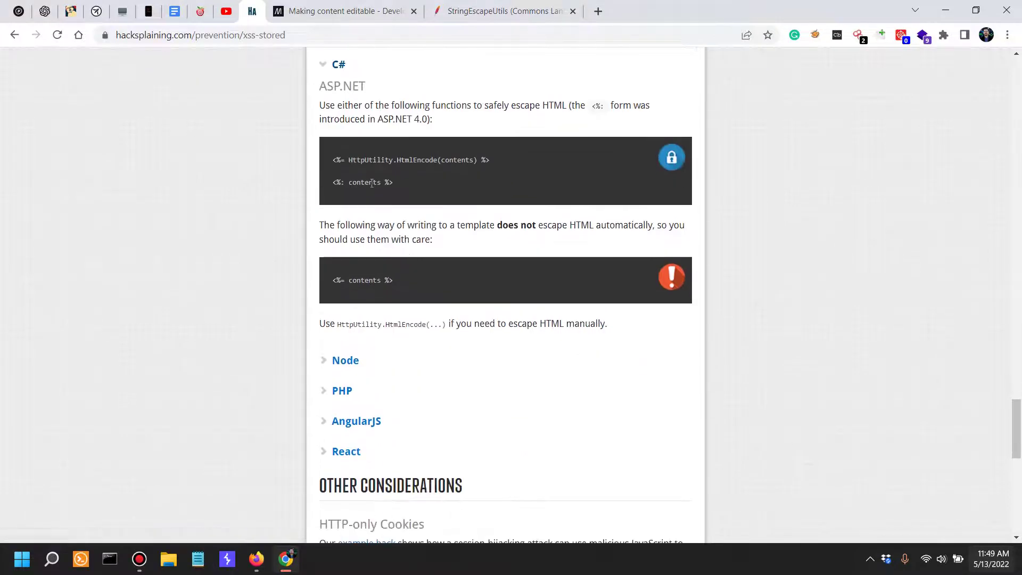
pyautogui.scroll(-1, 389, 175)
pyautogui.click(356, 294)
pyautogui.scroll(-3, 525, 264)
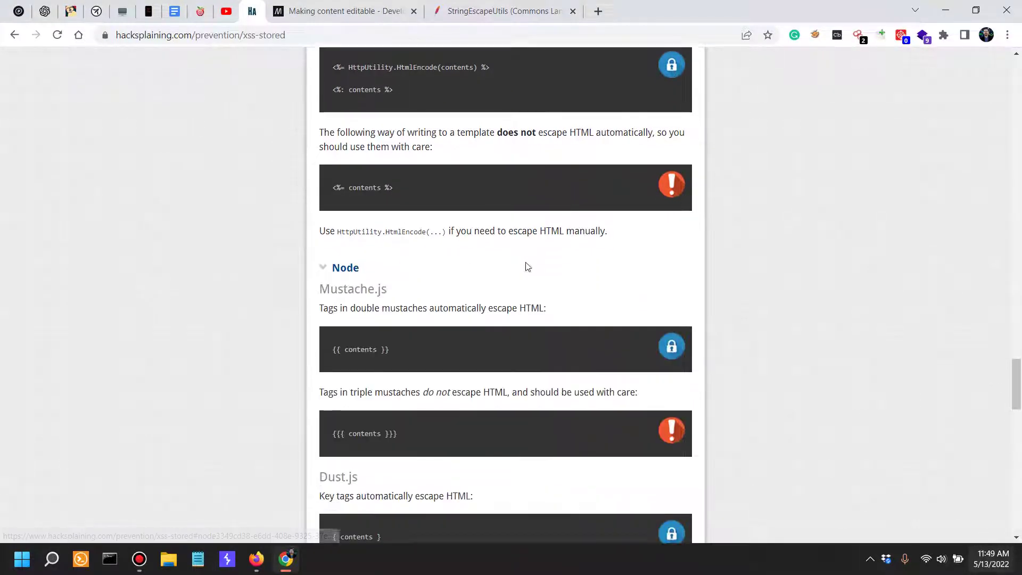
# - Highlight the Mustache.js safe {{ contents }} and unsafe {{{ contents }}} examples
pyautogui.tripleClick(341, 246)
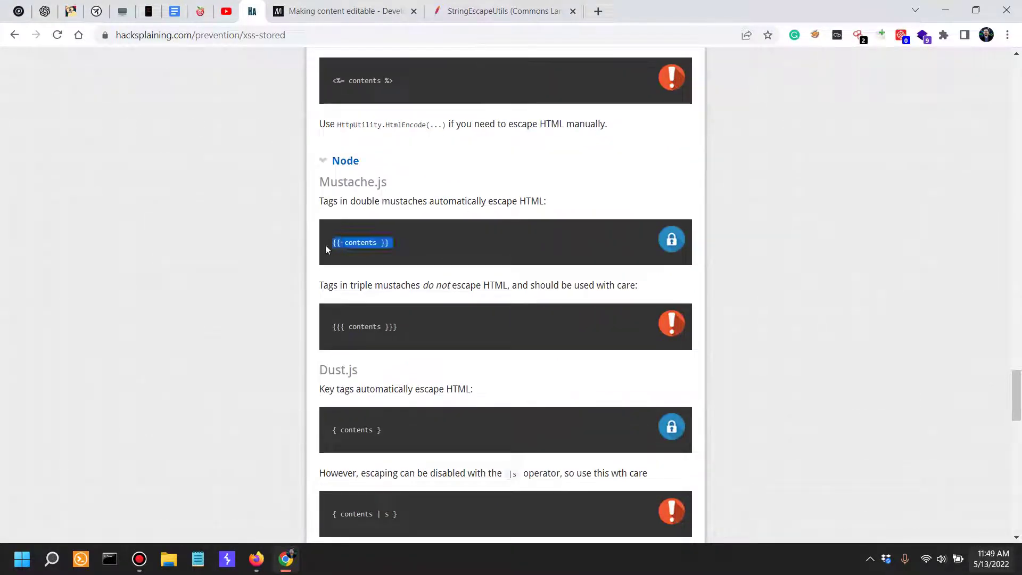
pyautogui.moveTo(399, 327); pyautogui.dragTo(316, 332)
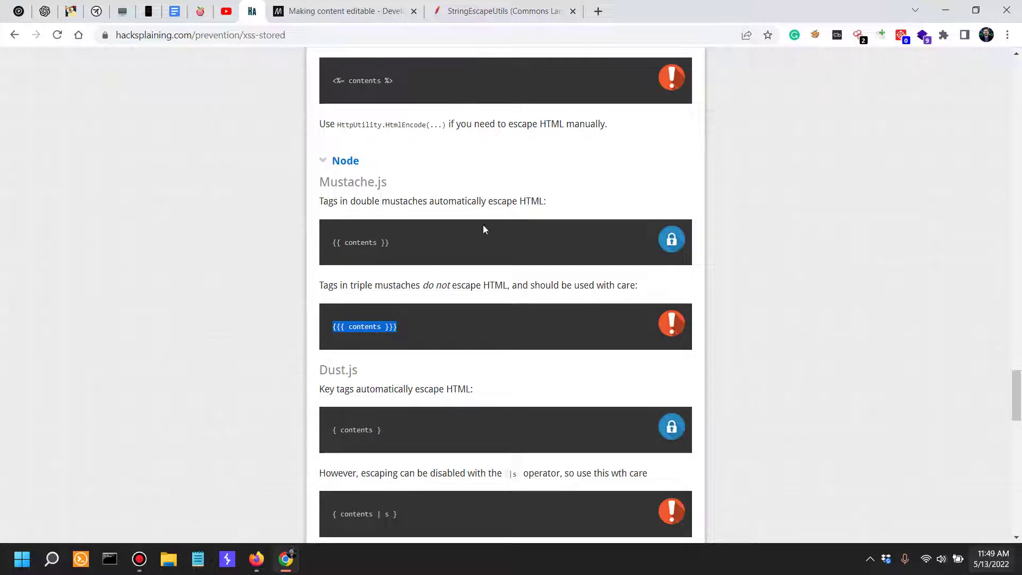
pyautogui.moveTo(321, 182); pyautogui.dragTo(409, 181)
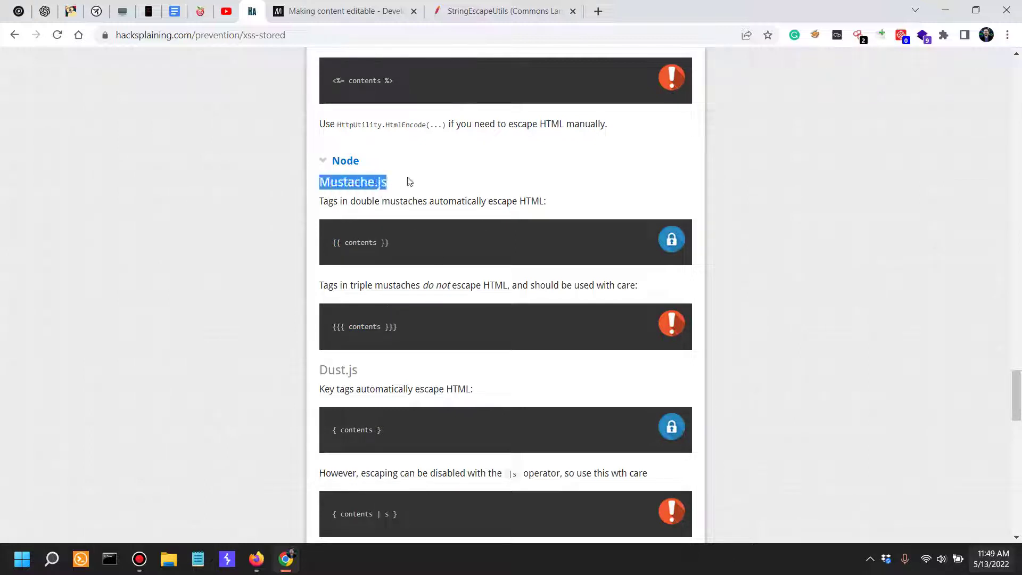
pyautogui.moveTo(387, 243)
pyautogui.mouseDown()
pyautogui.moveTo(326, 245)
pyautogui.moveTo(395, 244)
pyautogui.mouseUp()
pyautogui.moveTo(400, 327); pyautogui.dragTo(338, 327)
# - Highlight the Dust.js { contents } and { contents | s } examples
pyautogui.scroll(-3, 403, 362)
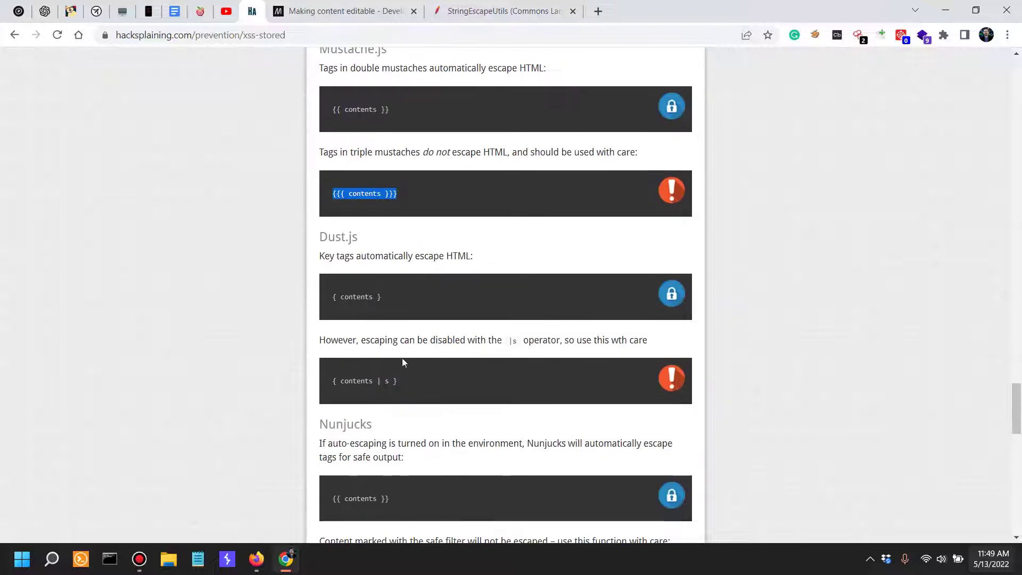
pyautogui.moveTo(386, 296); pyautogui.dragTo(327, 297)
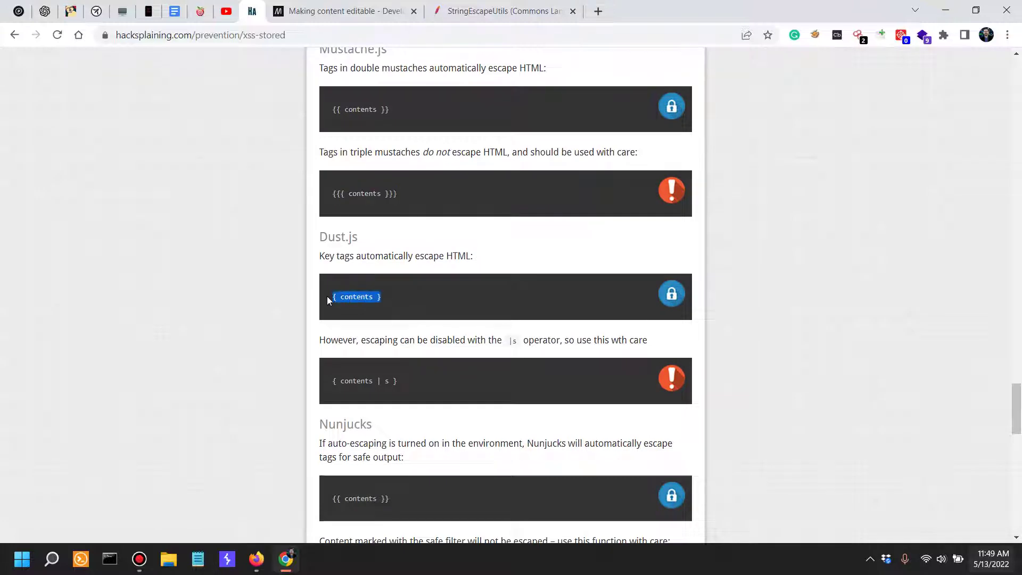
pyautogui.moveTo(400, 382); pyautogui.dragTo(331, 382)
pyautogui.scroll(15, 490, 330)
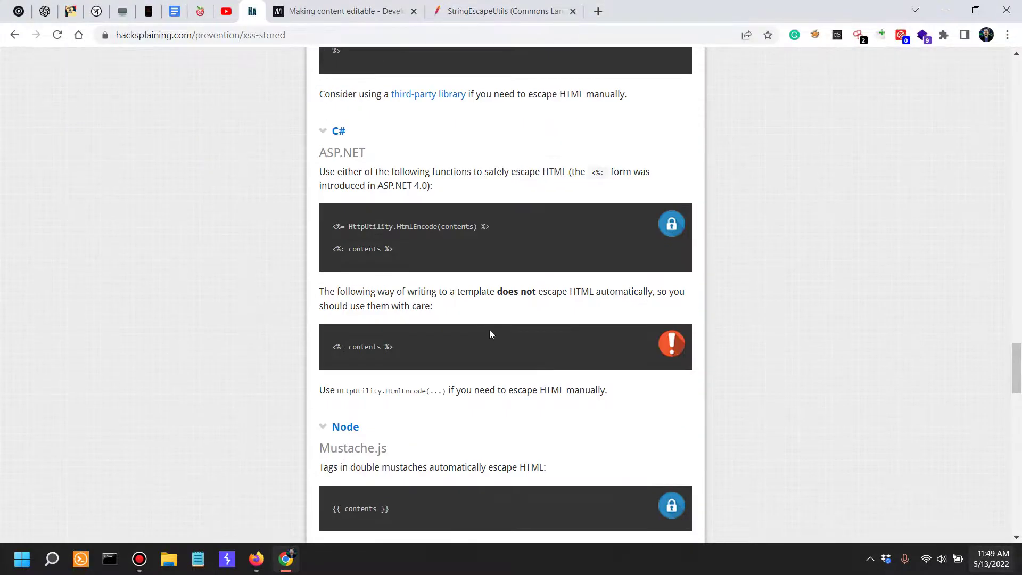
pyautogui.scroll(6, 490, 334)
pyautogui.scroll(-4, 472, 311)
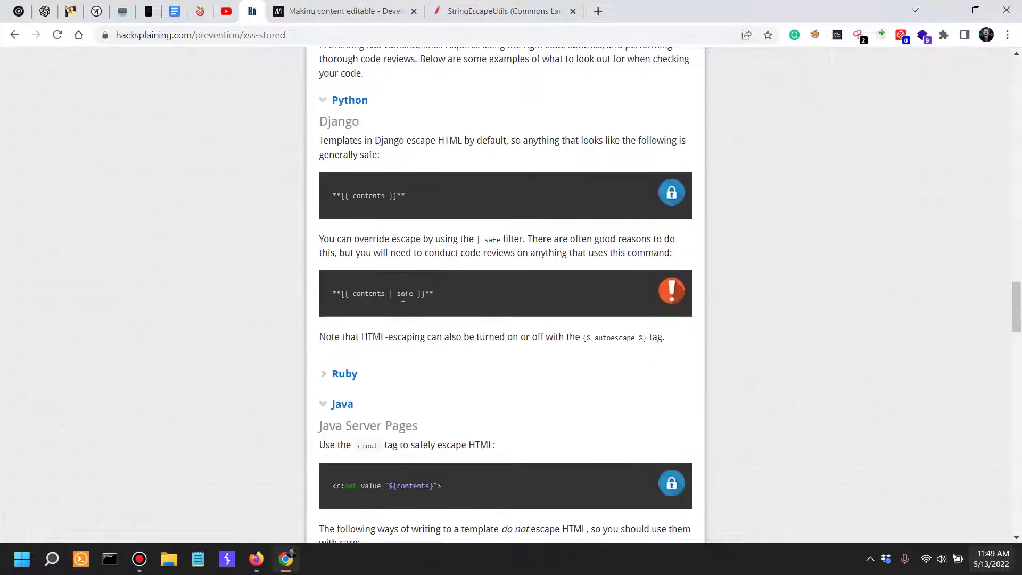
pyautogui.moveTo(401, 293); pyautogui.dragTo(435, 296)
# - Highlight the Nunjucks safe-filter and contents | escape examples, then expand the PHP section
pyautogui.scroll(-15, 459, 304)
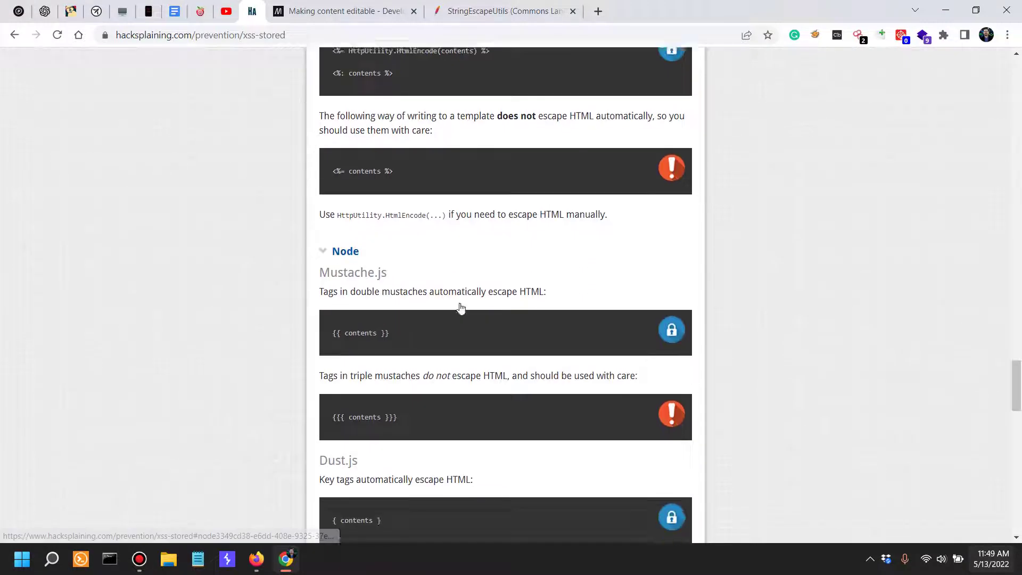
pyautogui.scroll(-7, 458, 305)
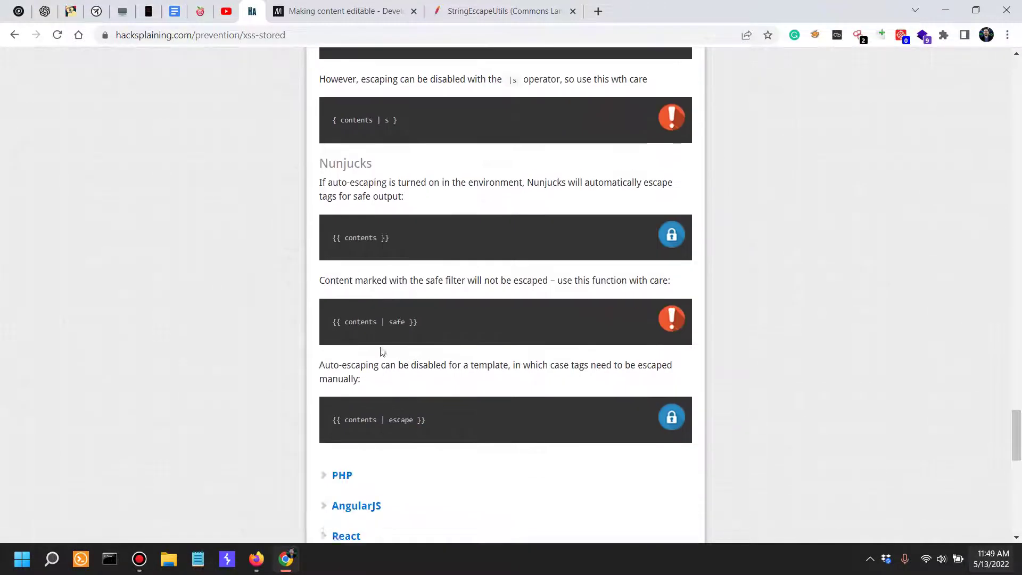
pyautogui.moveTo(337, 167); pyautogui.dragTo(394, 172)
pyautogui.scroll(-3, 441, 256)
pyautogui.scroll(2, 405, 213)
pyautogui.moveTo(349, 250); pyautogui.dragTo(361, 250)
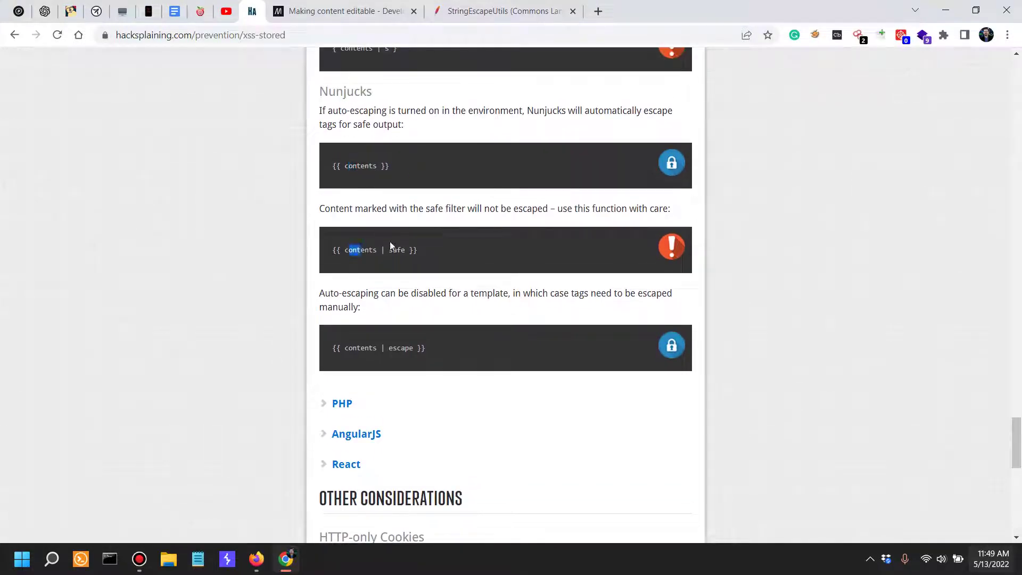
pyautogui.moveTo(347, 348); pyautogui.dragTo(466, 365)
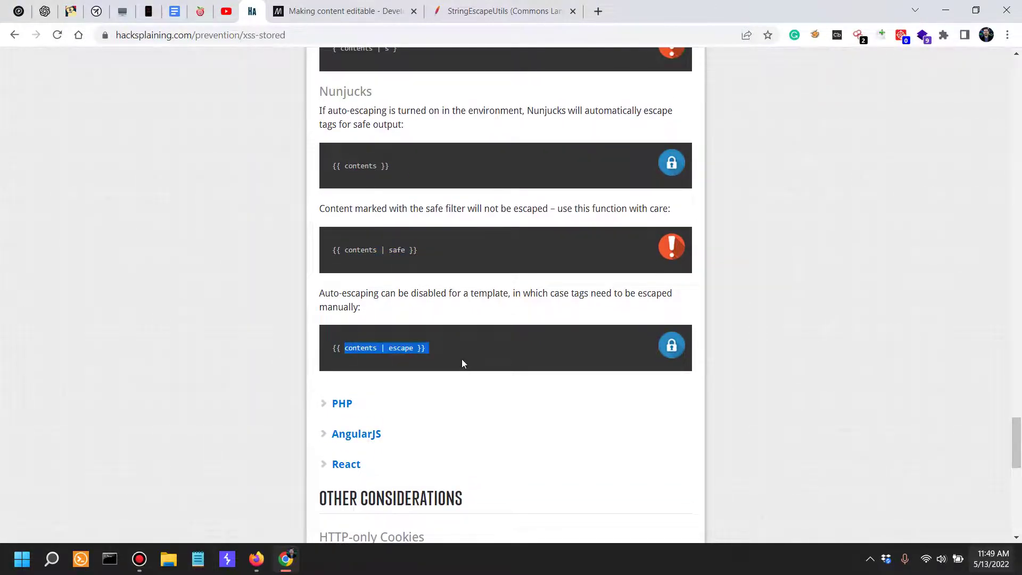
pyautogui.scroll(-2, 415, 330)
pyautogui.click(347, 271)
pyautogui.scroll(-2, 404, 271)
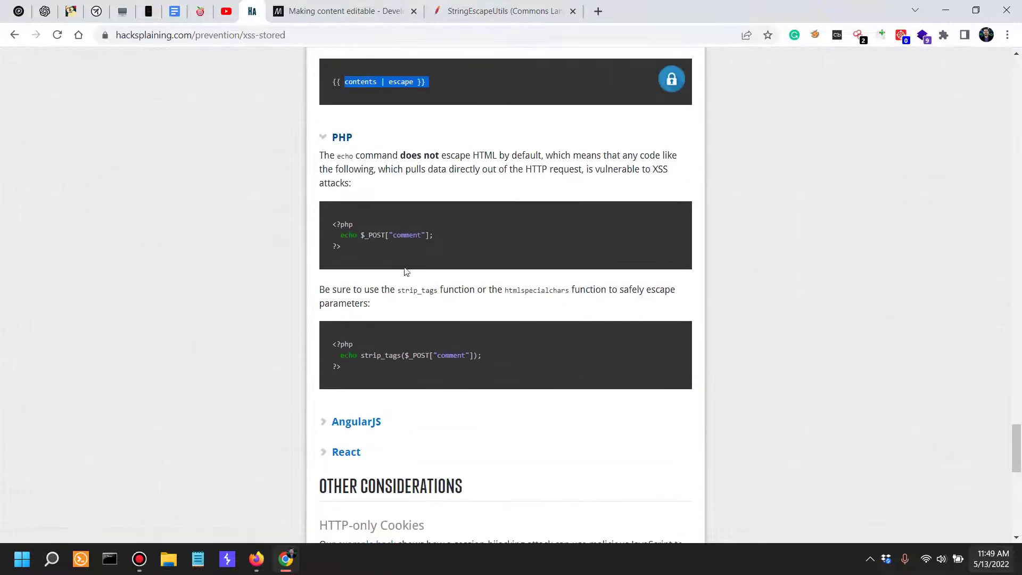
pyautogui.moveTo(352, 250); pyautogui.dragTo(326, 223)
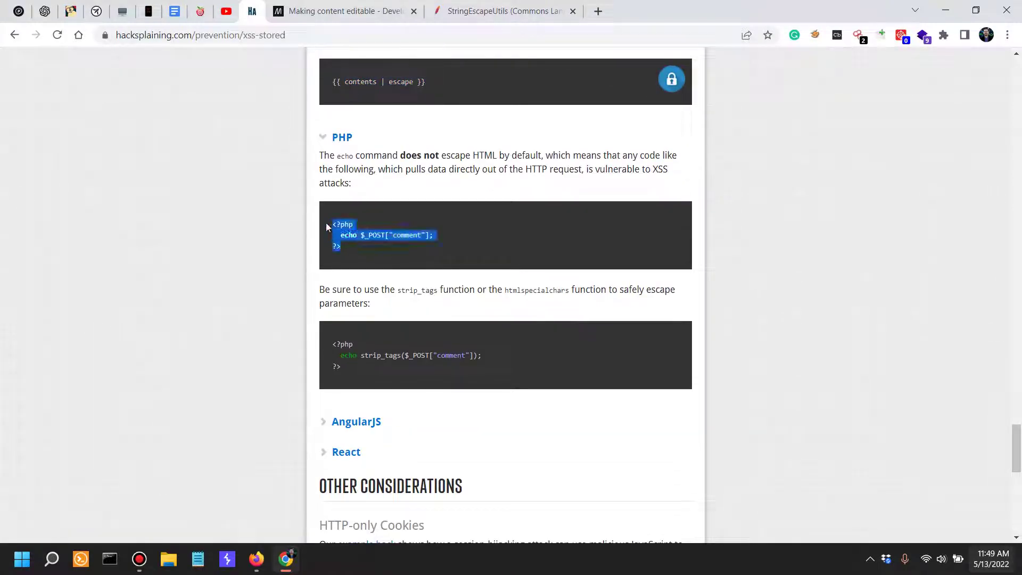
pyautogui.moveTo(345, 156); pyautogui.dragTo(676, 155)
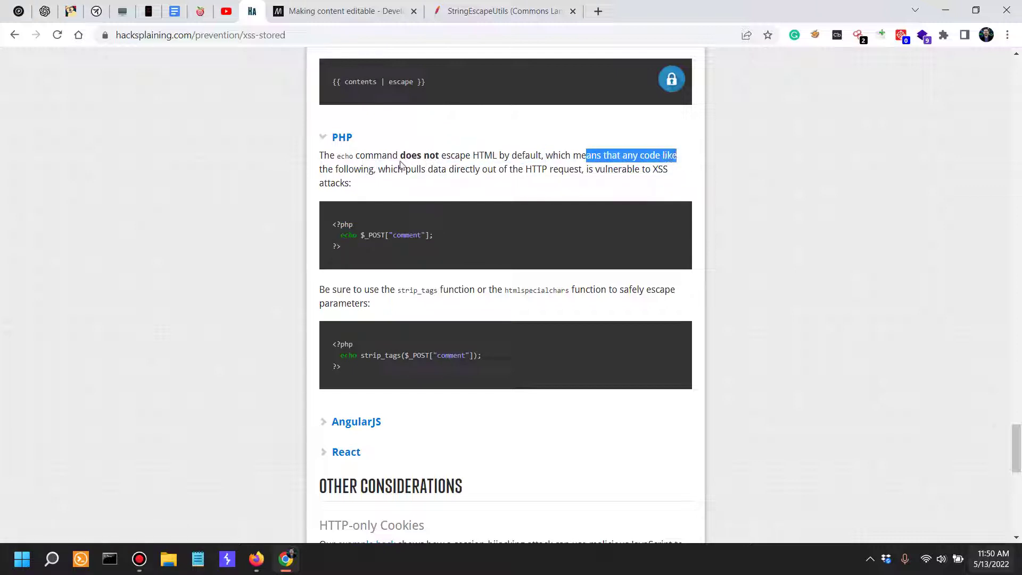
pyautogui.moveTo(404, 169); pyautogui.dragTo(588, 169)
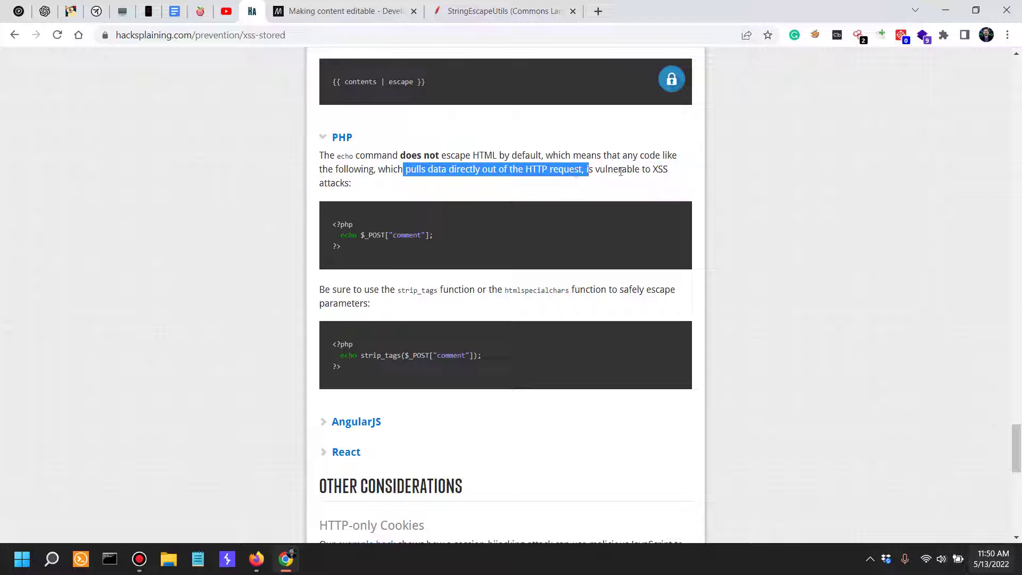
pyautogui.click(617, 170)
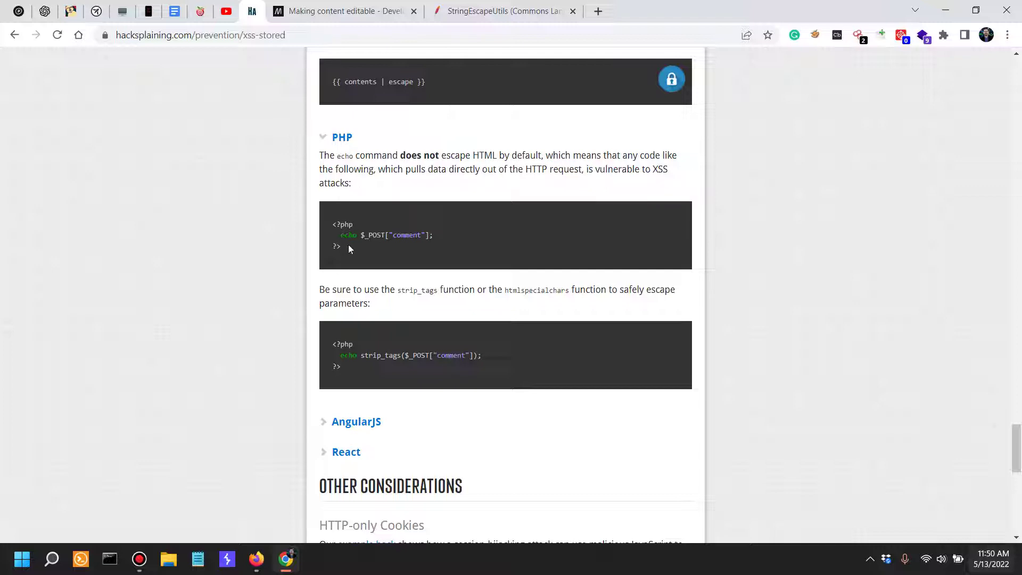
pyautogui.moveTo(337, 289); pyautogui.dragTo(570, 291)
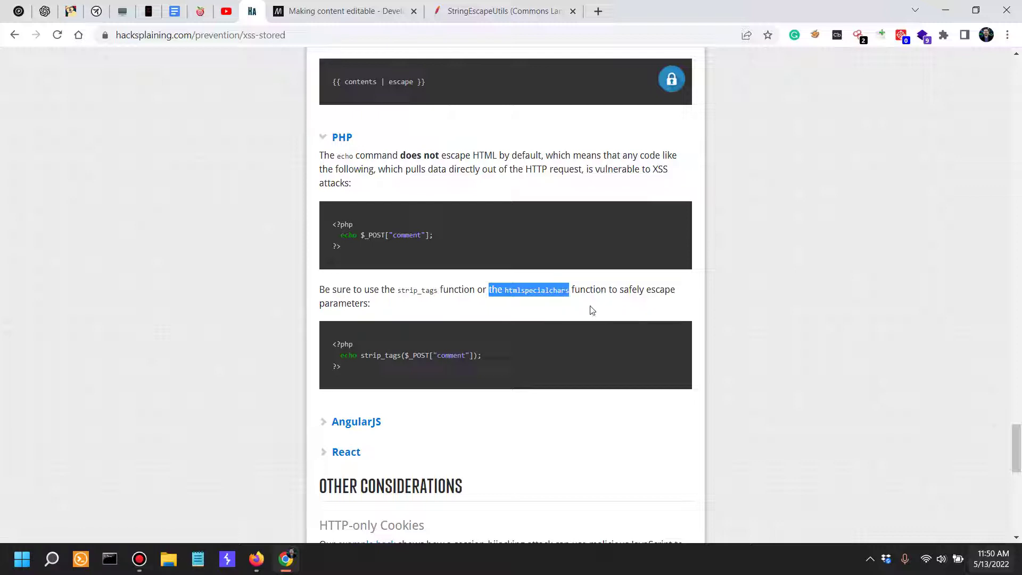
pyautogui.moveTo(590, 290); pyautogui.dragTo(670, 290)
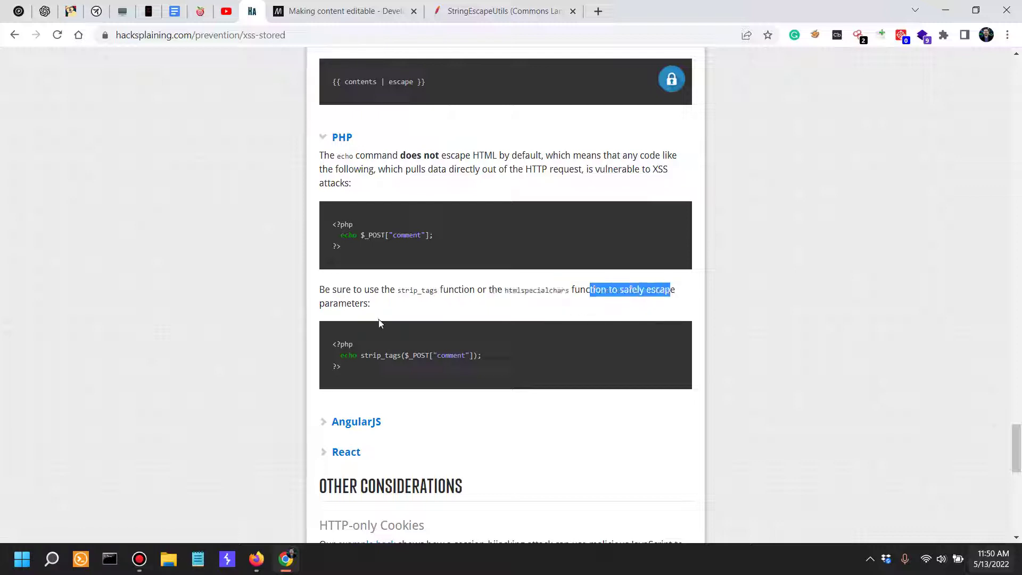
pyautogui.moveTo(344, 366); pyautogui.dragTo(328, 341)
pyautogui.scroll(-4, 376, 271)
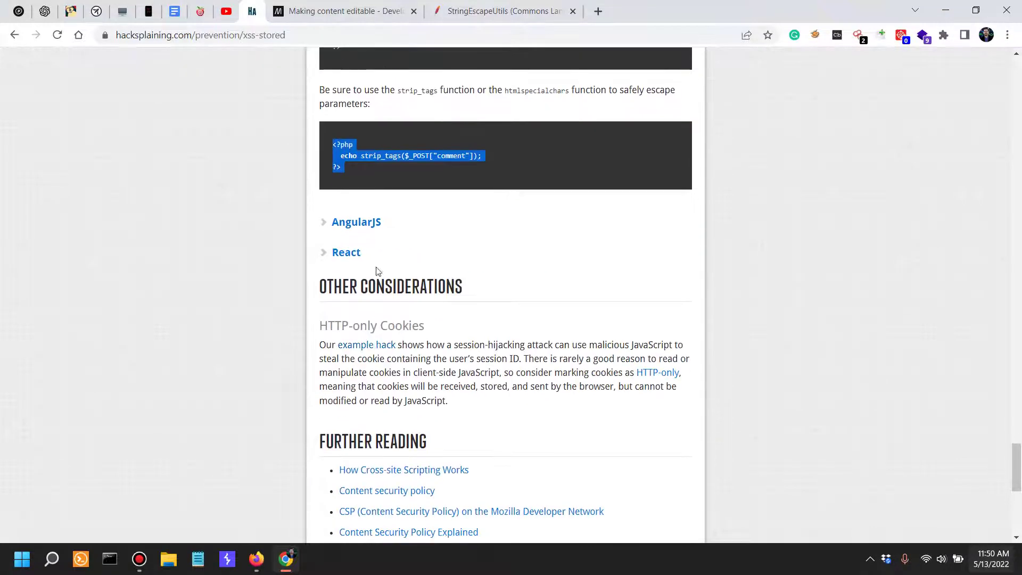
# - Expand AngularJS and highlight the {{dynamicContent}} binding and the unescaped innerHTML warning
pyautogui.click(355, 224)
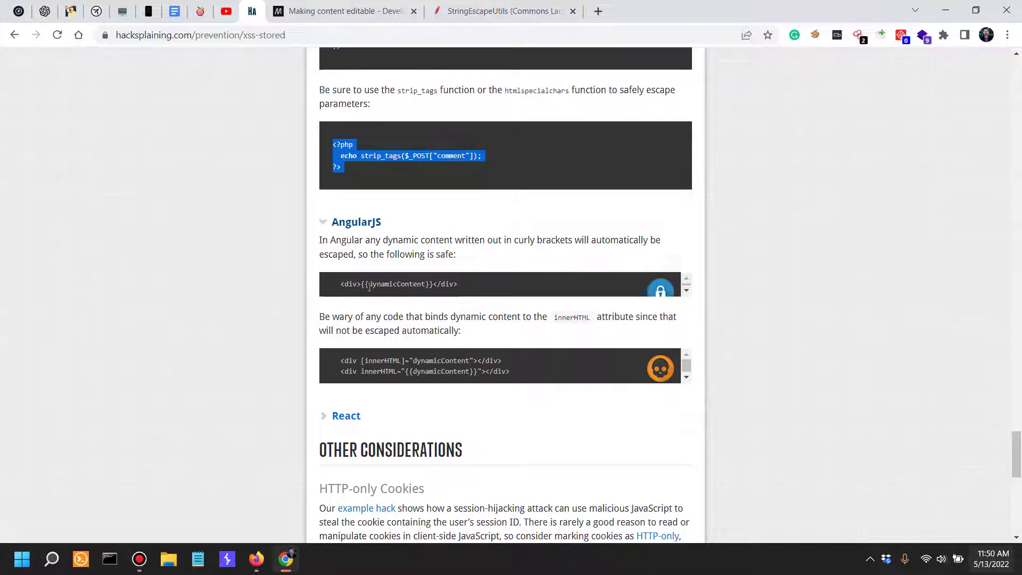
pyautogui.moveTo(357, 284); pyautogui.dragTo(434, 279)
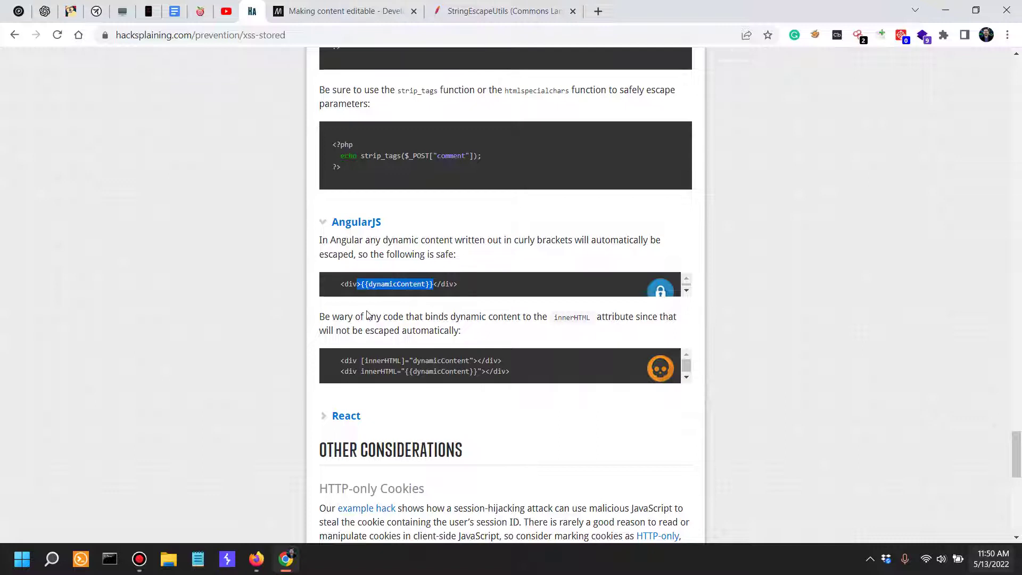
pyautogui.moveTo(371, 315); pyautogui.dragTo(537, 307)
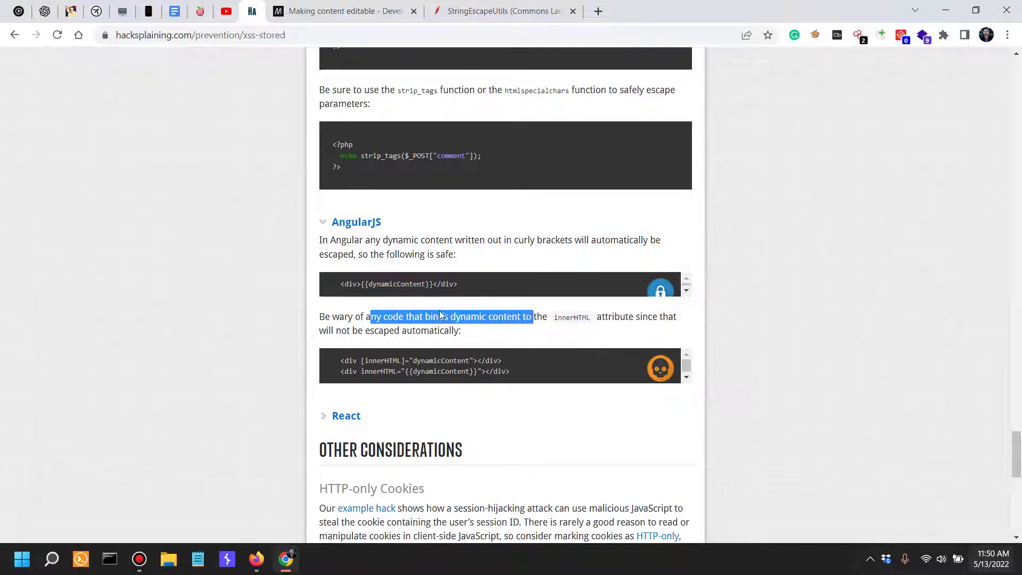
pyautogui.click(397, 319)
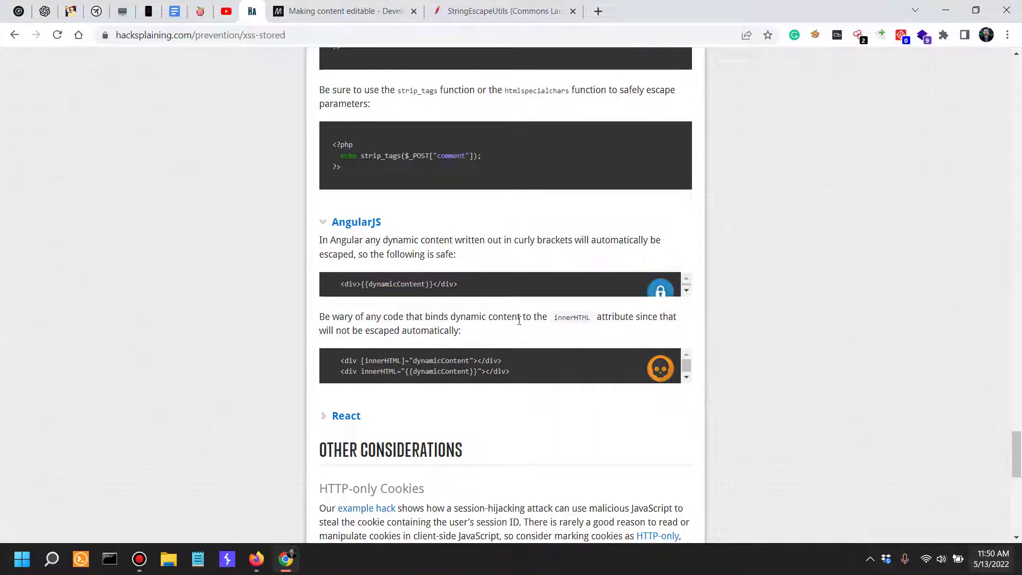
pyautogui.moveTo(519, 321); pyautogui.dragTo(557, 316)
pyautogui.moveTo(626, 316); pyautogui.dragTo(674, 317)
pyautogui.moveTo(327, 330); pyautogui.dragTo(452, 331)
pyautogui.moveTo(349, 362); pyautogui.dragTo(516, 355)
pyautogui.click(447, 371)
pyautogui.moveTo(367, 366); pyautogui.dragTo(514, 355)
# - Expand React and highlight dangerouslySetInnerHTML and its security-risk reminder
pyautogui.click(347, 415)
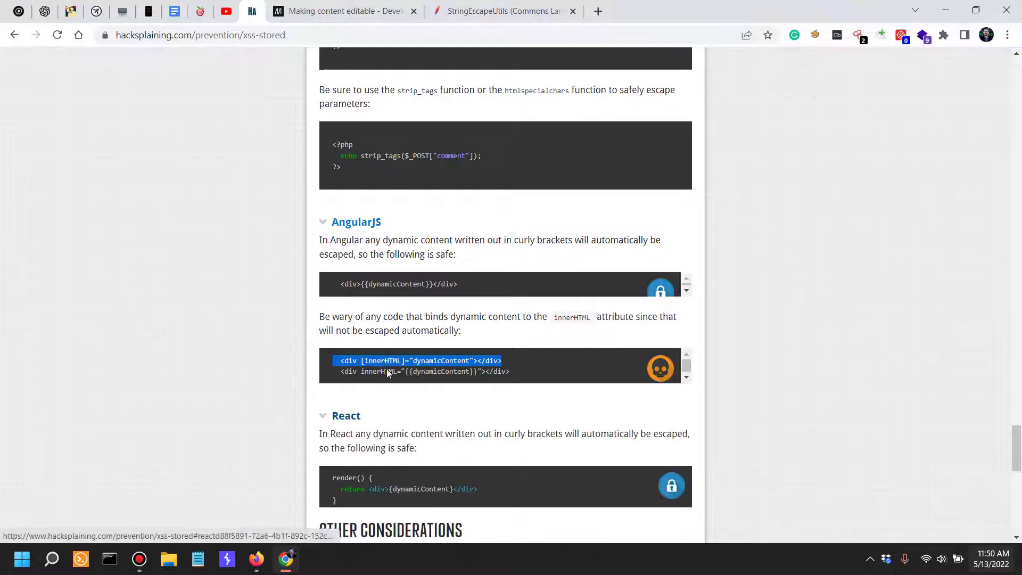
pyautogui.scroll(-1, 493, 250)
pyautogui.scroll(-2, 493, 249)
pyautogui.moveTo(360, 300); pyautogui.dragTo(691, 301)
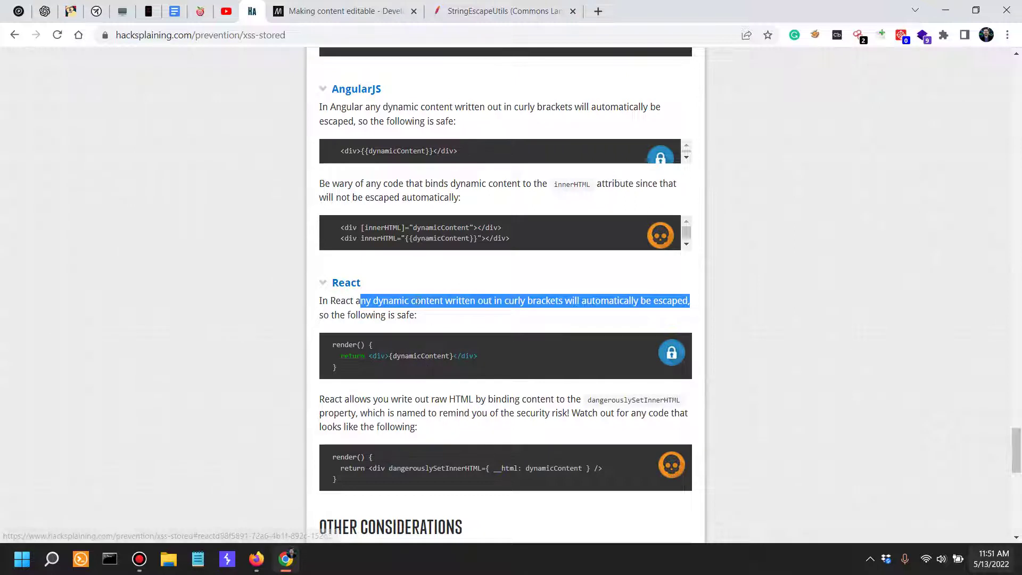
pyautogui.click(387, 352)
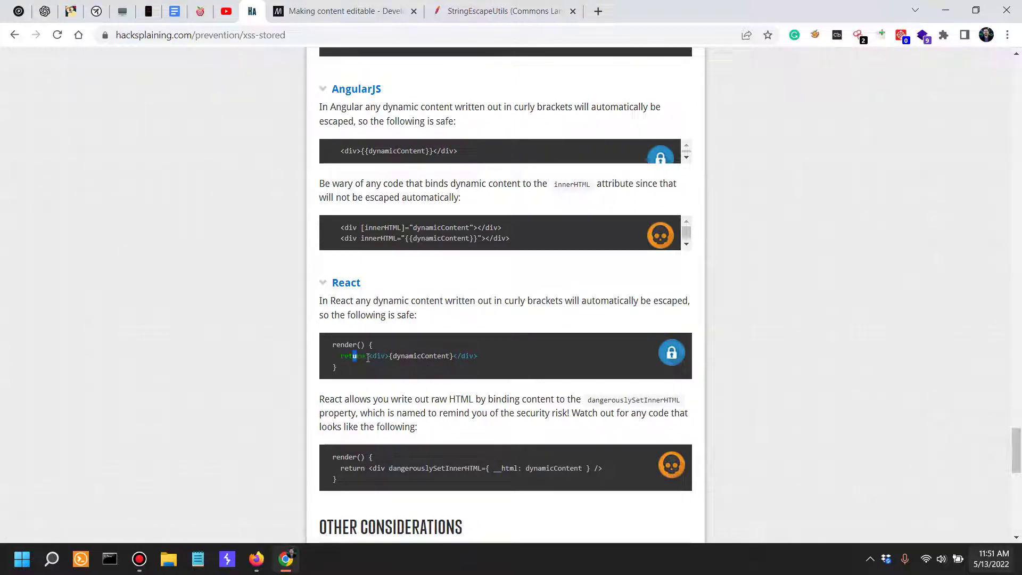
pyautogui.scroll(-1, 410, 331)
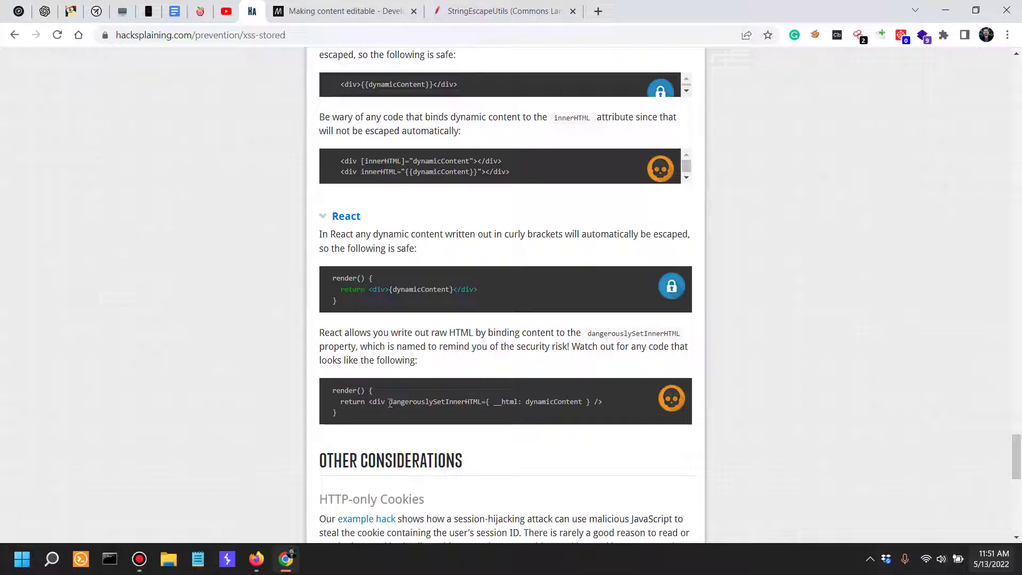
pyautogui.moveTo(389, 403); pyautogui.dragTo(488, 400)
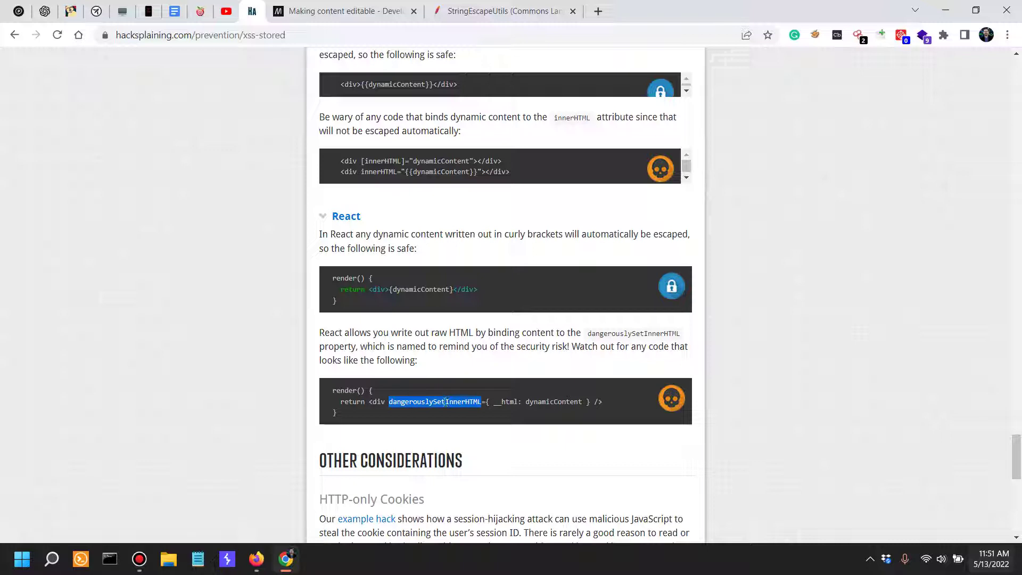
pyautogui.moveTo(457, 347); pyautogui.dragTo(554, 348)
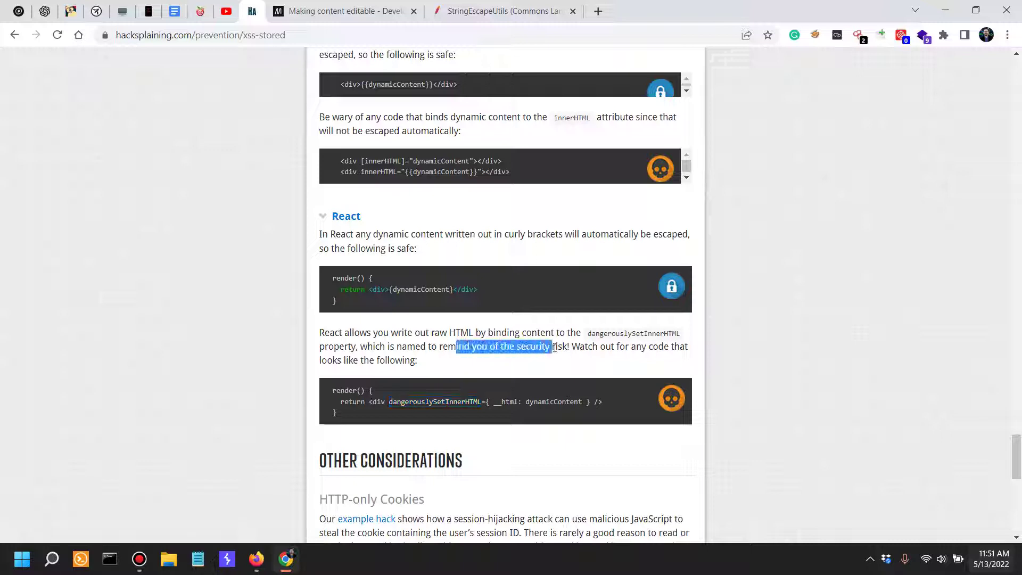
pyautogui.scroll(-6, 594, 345)
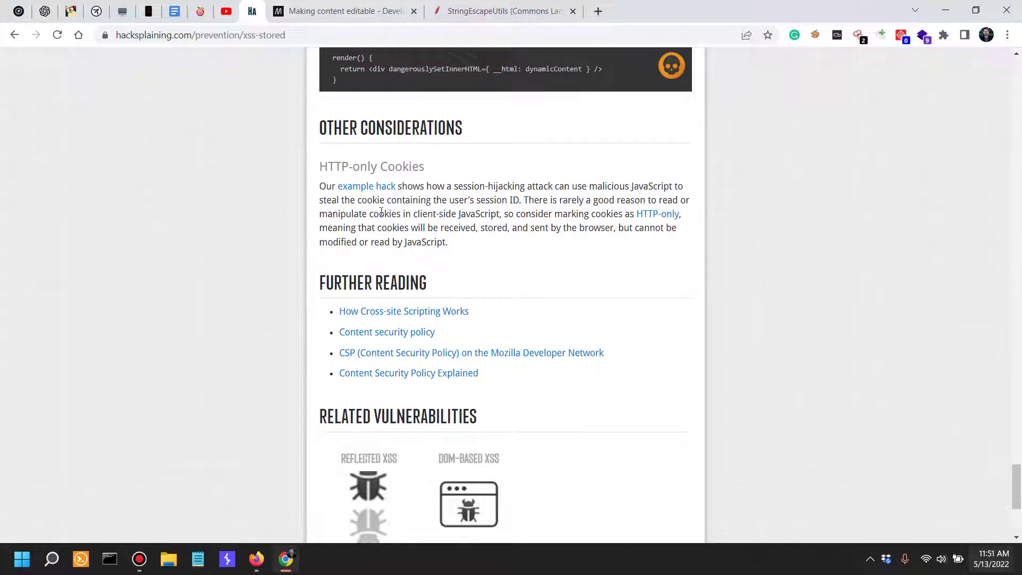
pyautogui.moveTo(374, 124); pyautogui.dragTo(427, 127)
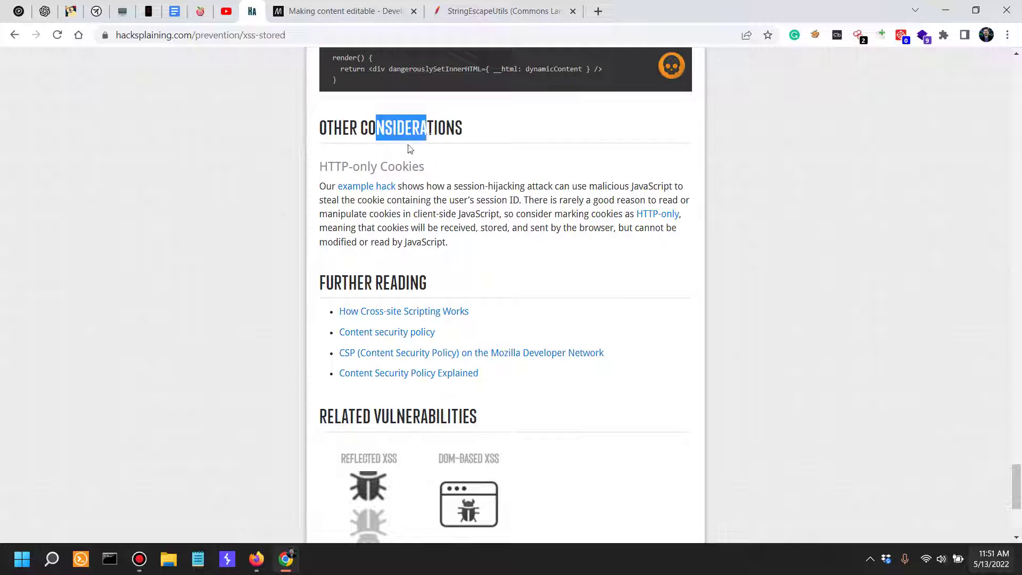
pyautogui.moveTo(318, 175); pyautogui.dragTo(431, 173)
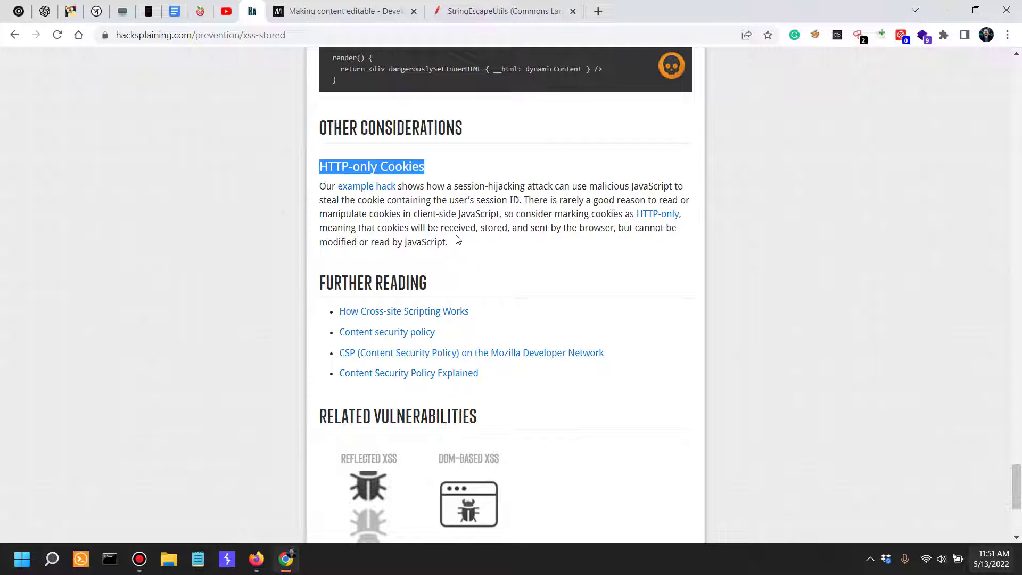
pyautogui.moveTo(432, 200); pyautogui.dragTo(692, 208)
pyautogui.click(556, 201)
pyautogui.moveTo(346, 214); pyautogui.dragTo(499, 214)
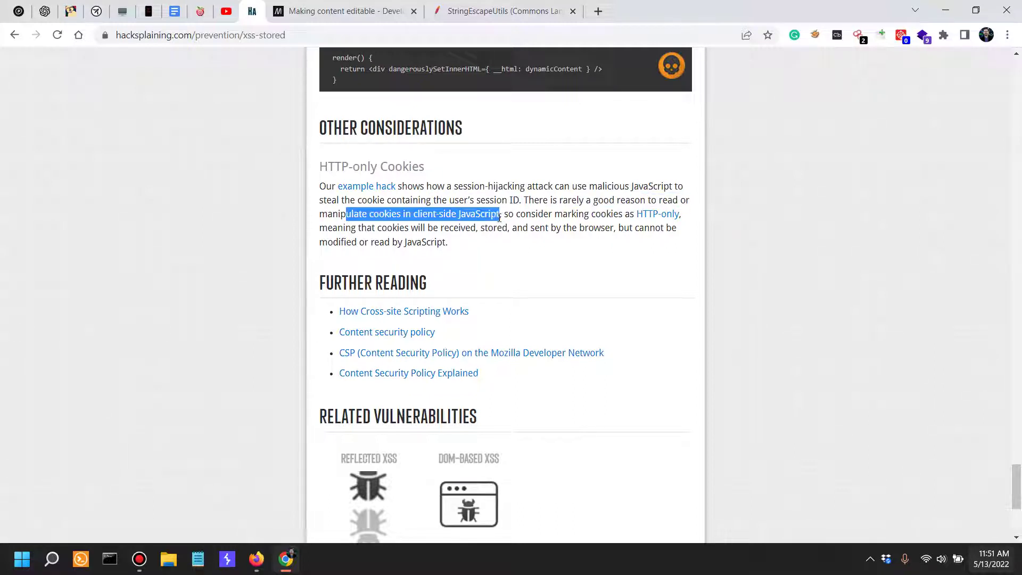
pyautogui.click(528, 222)
pyautogui.moveTo(590, 215); pyautogui.dragTo(637, 218)
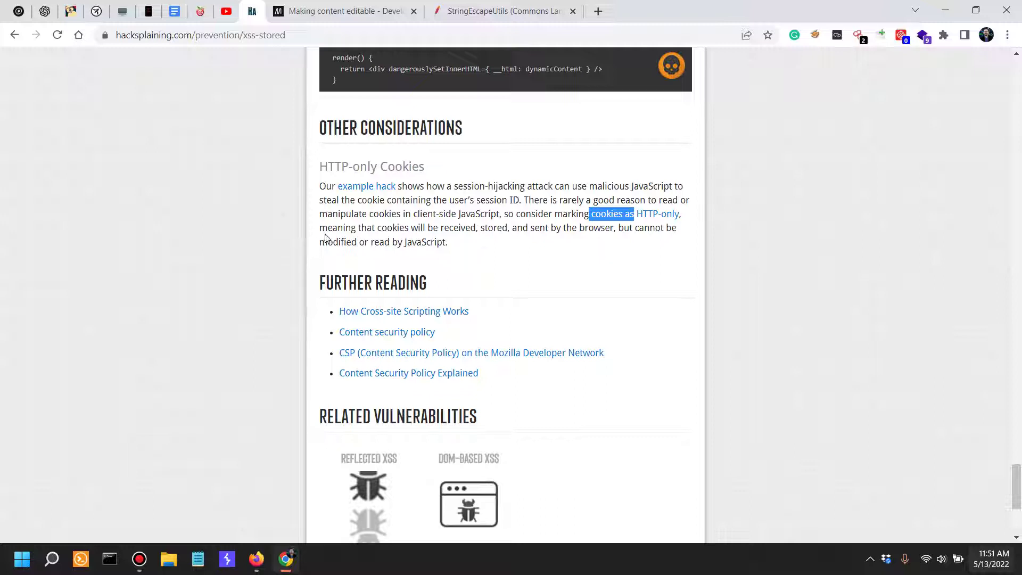
pyautogui.moveTo(321, 228); pyautogui.dragTo(488, 227)
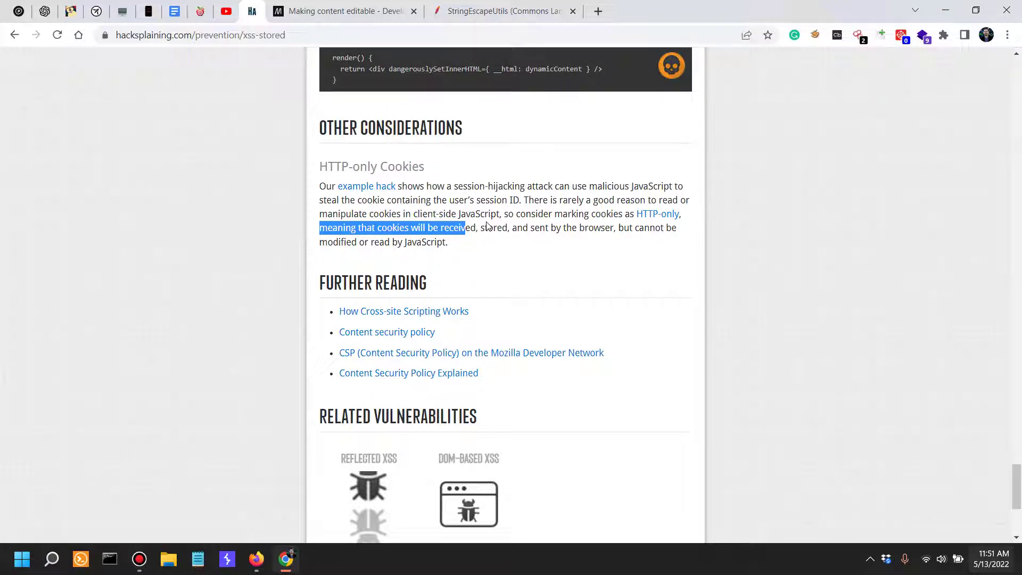
pyautogui.click(158, 225)
# - Capture the reloaded xss-stored request in the DevTools Network panel and show its cookies
pyautogui.hotkey('ctrl', 'shift', 'i')
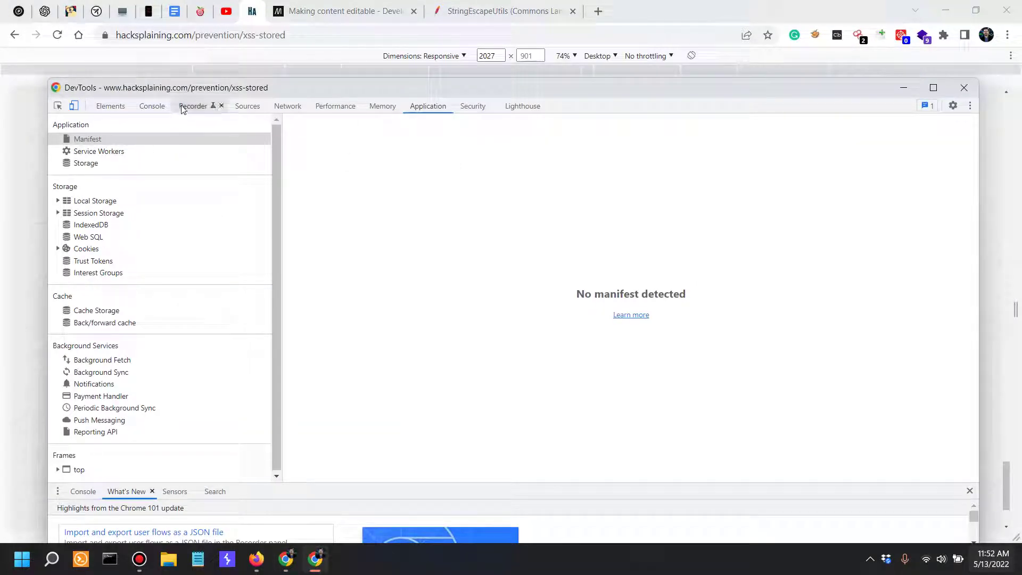
pyautogui.click(285, 108)
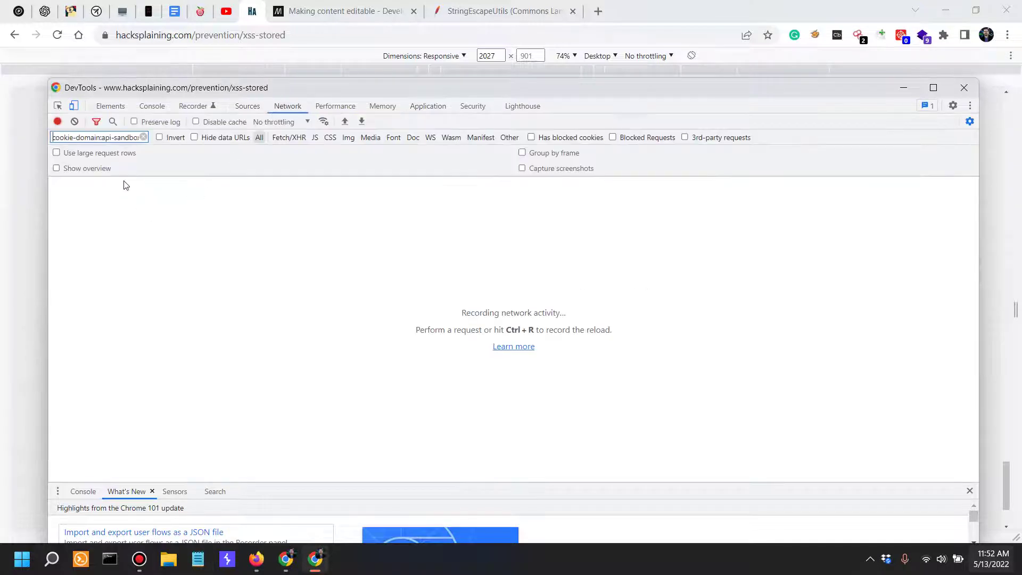
pyautogui.click(2, 89)
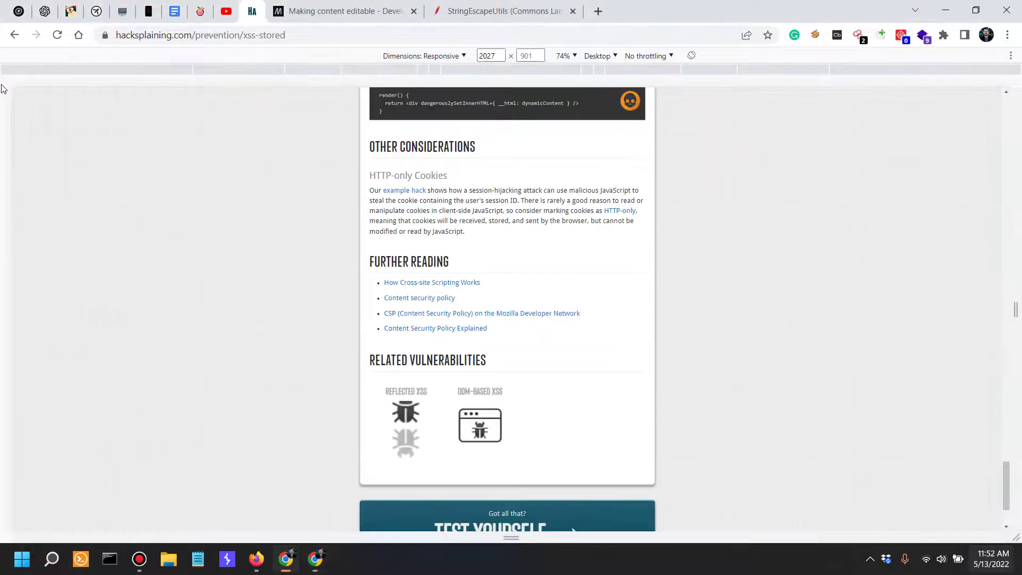
pyautogui.click(57, 34)
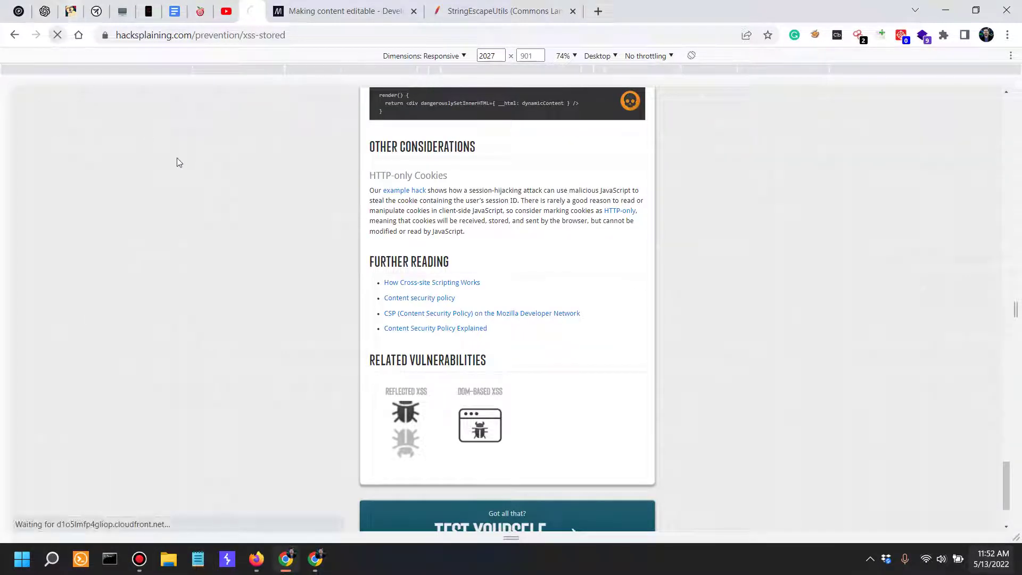
pyautogui.hotkey('alt', 'Tab')
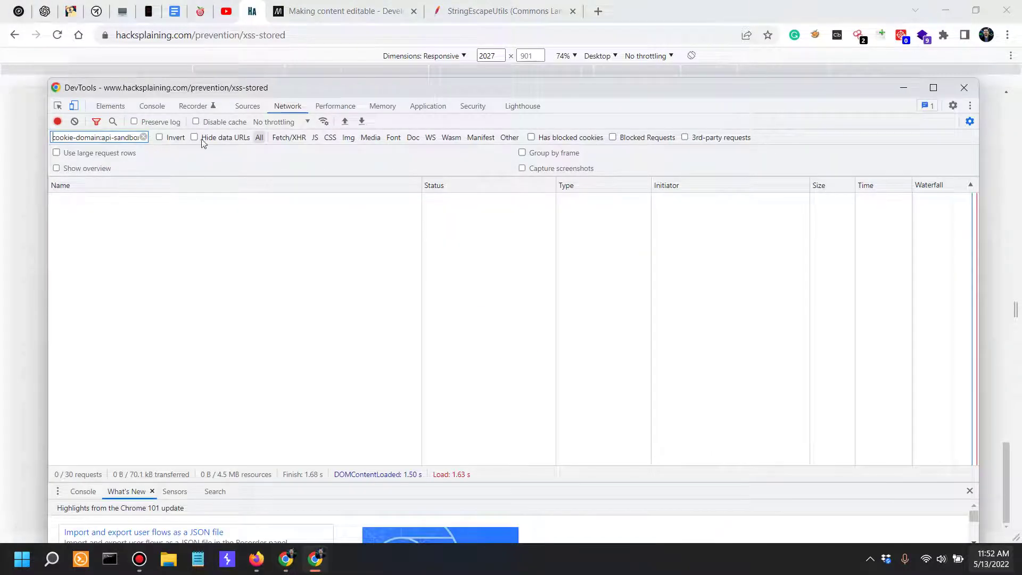
pyautogui.click(144, 136)
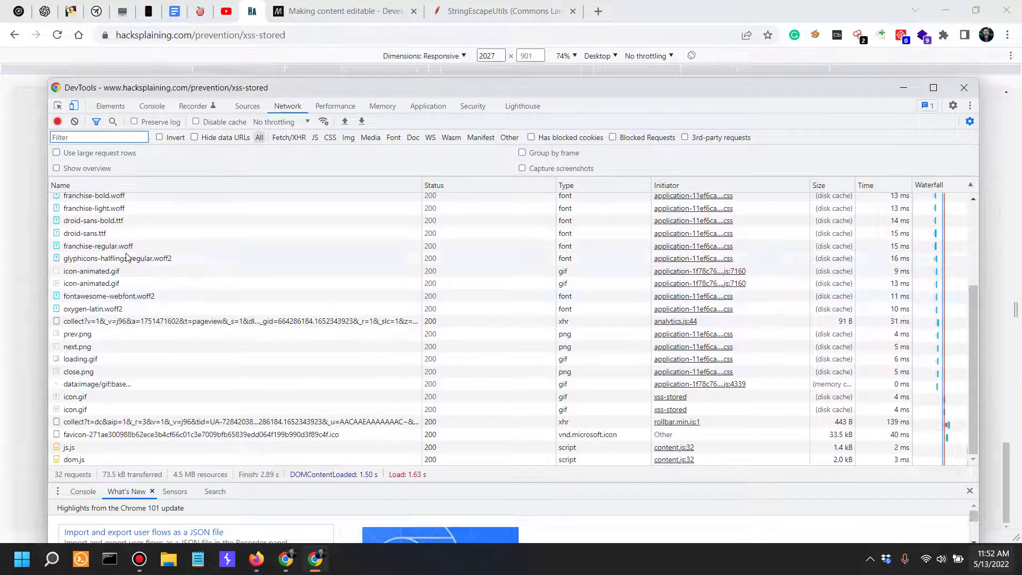
pyautogui.scroll(5, 121, 217)
pyautogui.click(97, 201)
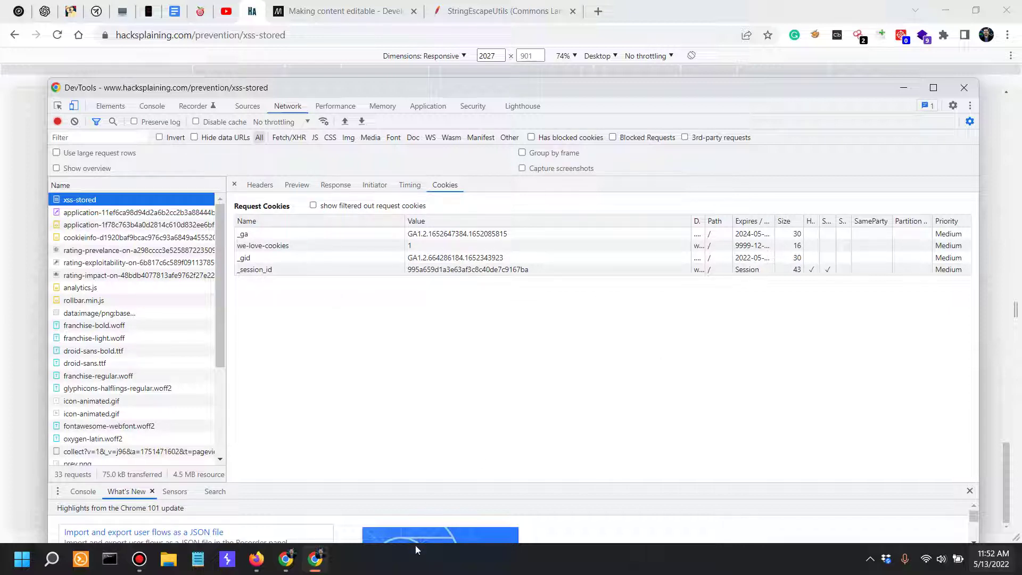
pyautogui.click(933, 87)
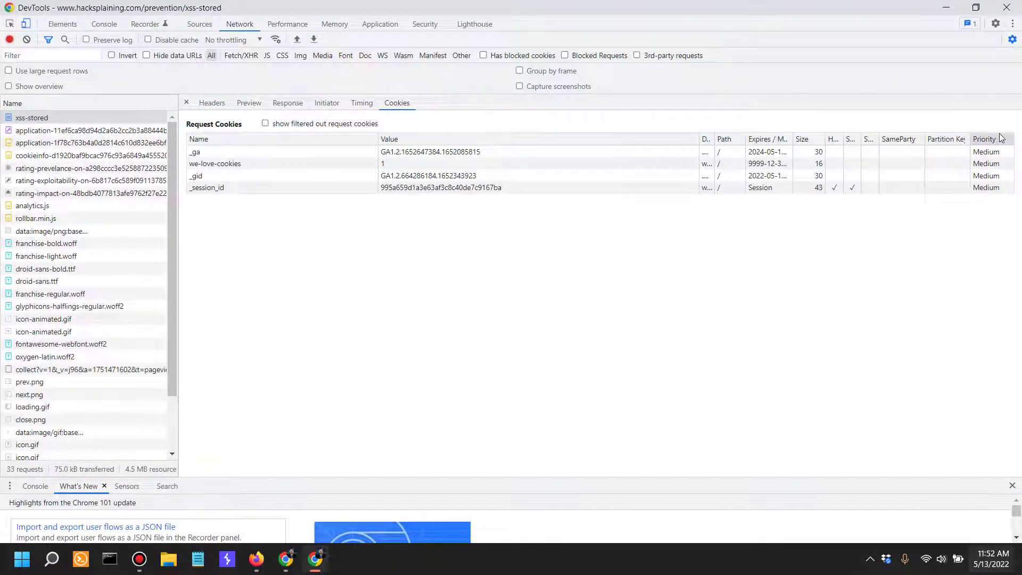
# - Resize the HttpOnly, Domain, Path and Expires columns and select the _session_id cookie
pyautogui.moveTo(844, 137); pyautogui.dragTo(896, 151)
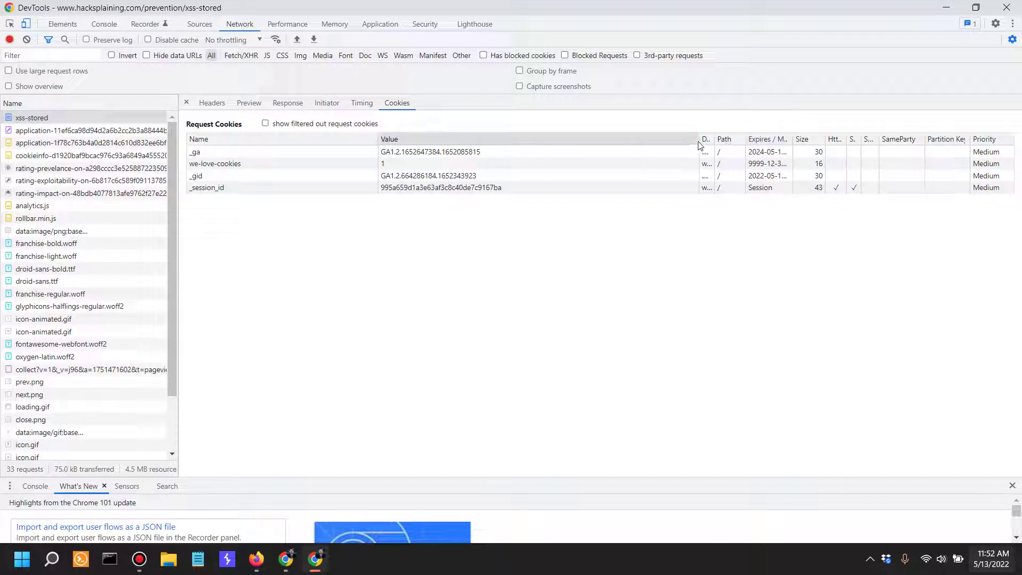
pyautogui.moveTo(699, 140); pyautogui.dragTo(558, 143)
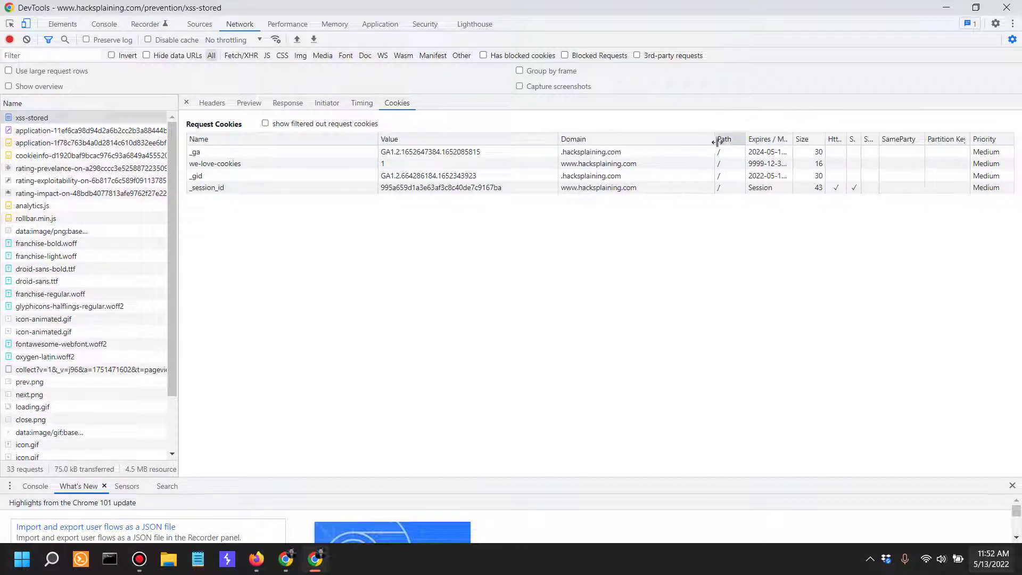
pyautogui.moveTo(714, 145); pyautogui.dragTo(661, 143)
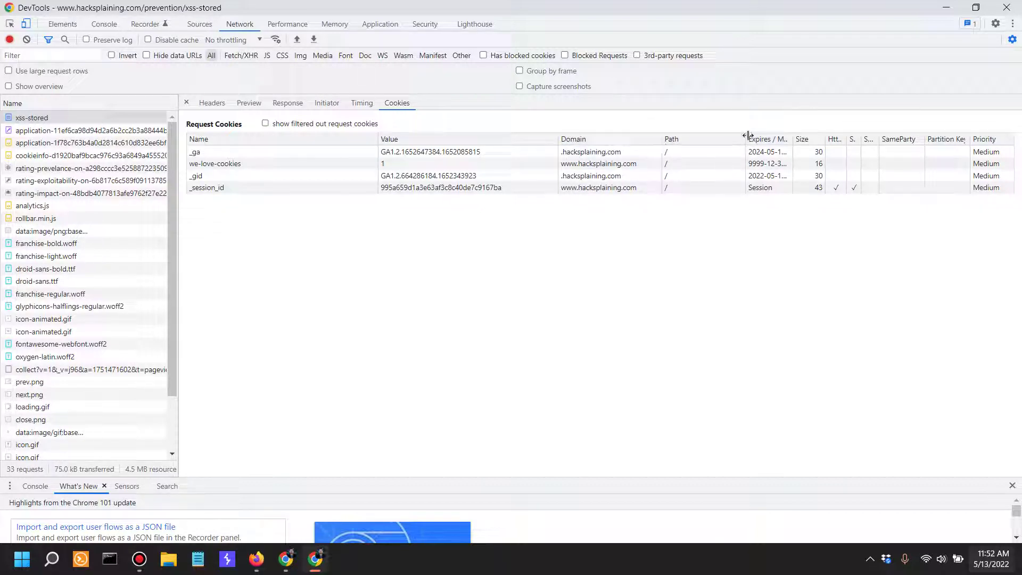
pyautogui.moveTo(747, 135); pyautogui.dragTo(696, 139)
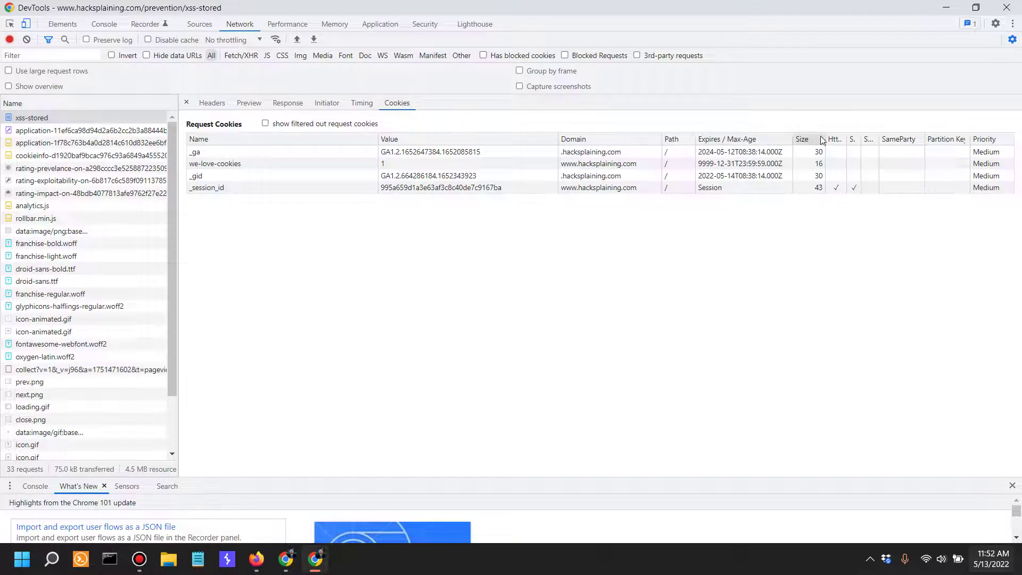
pyautogui.moveTo(825, 135); pyautogui.dragTo(811, 140)
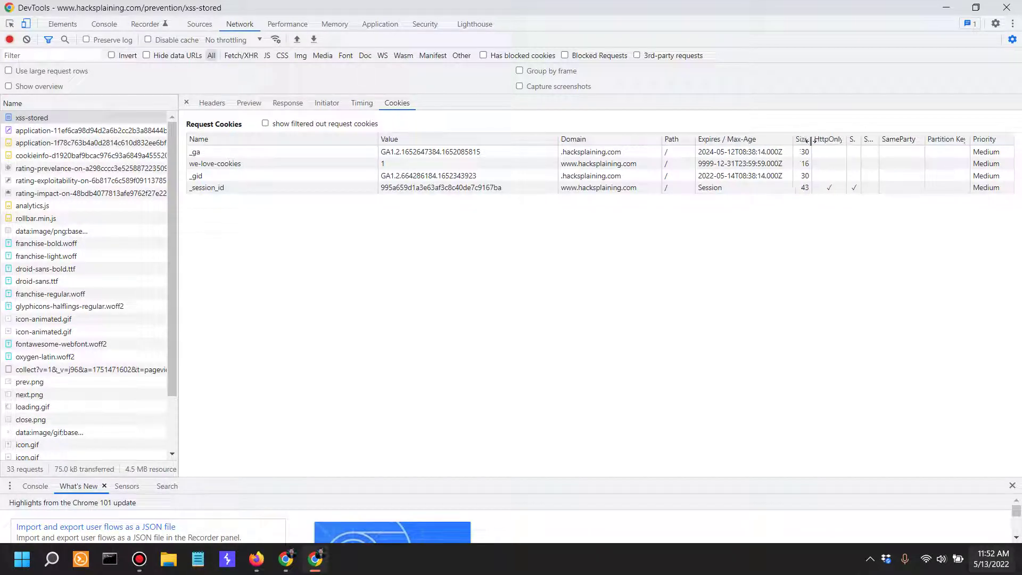
pyautogui.click(288, 190)
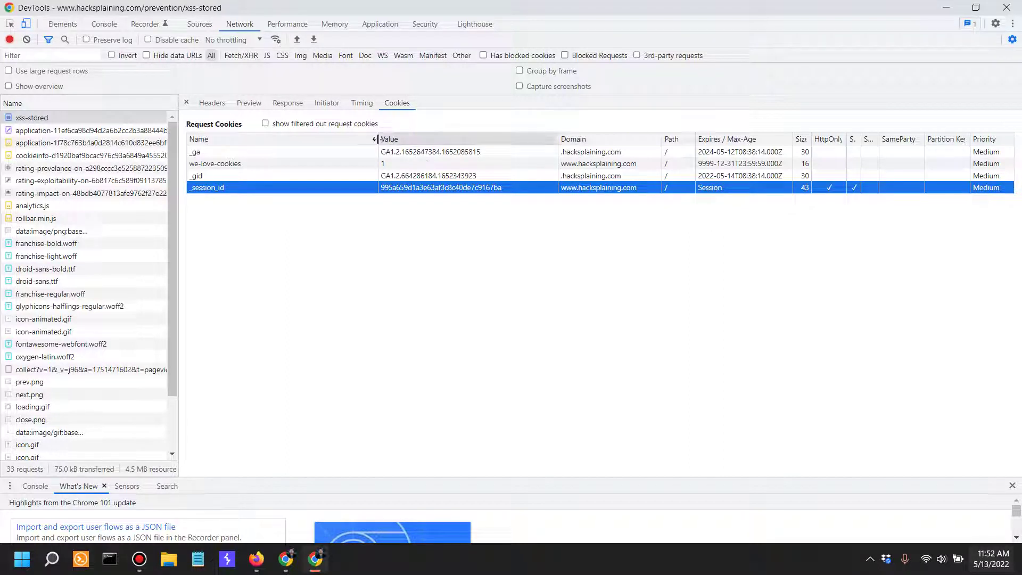
# - Rebalance the Value, Domain, Path, Expires, Size and HttpOnly columns to reveal Secure
pyautogui.moveTo(377, 139); pyautogui.dragTo(262, 149)
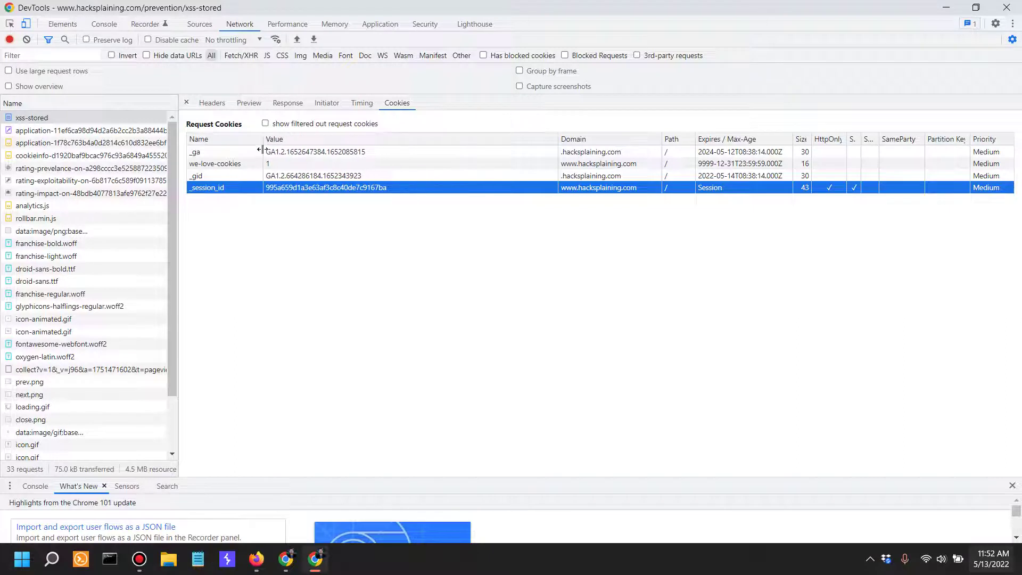
pyautogui.moveTo(557, 139); pyautogui.dragTo(394, 162)
pyautogui.moveTo(663, 139); pyautogui.dragTo(491, 162)
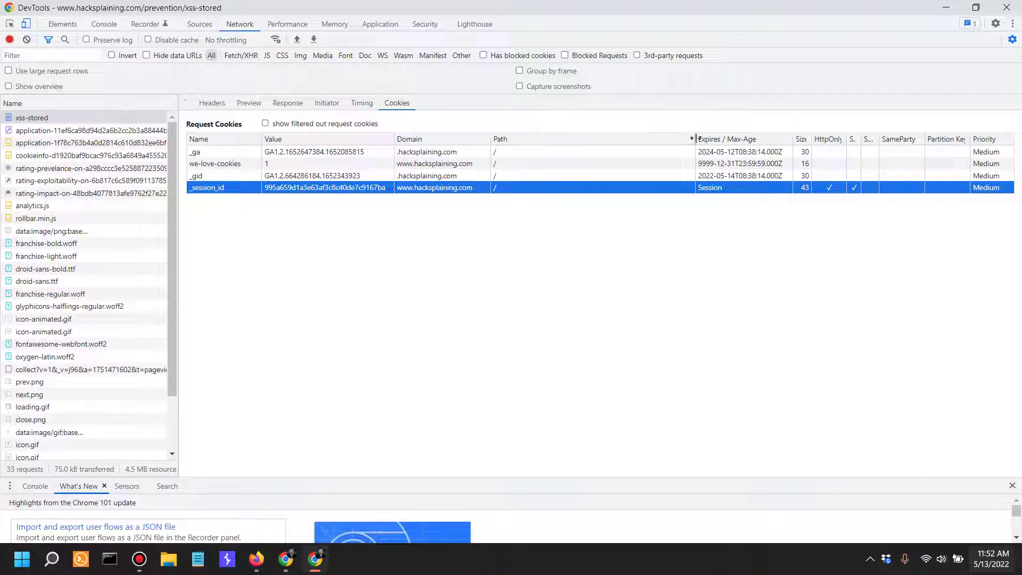
pyautogui.moveTo(697, 139); pyautogui.dragTo(527, 157)
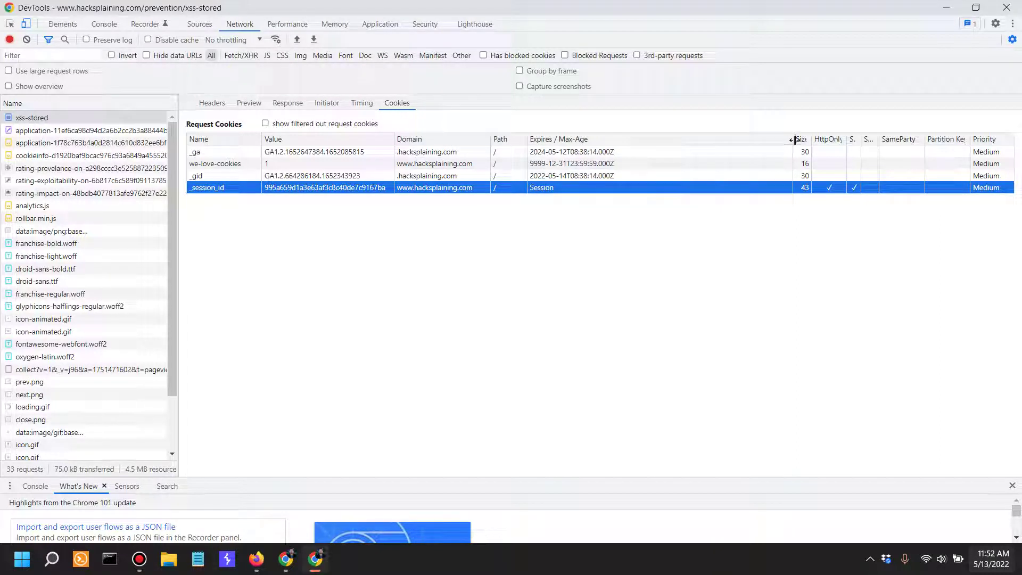
pyautogui.moveTo(794, 139); pyautogui.dragTo(627, 160)
pyautogui.moveTo(813, 137); pyautogui.dragTo(666, 158)
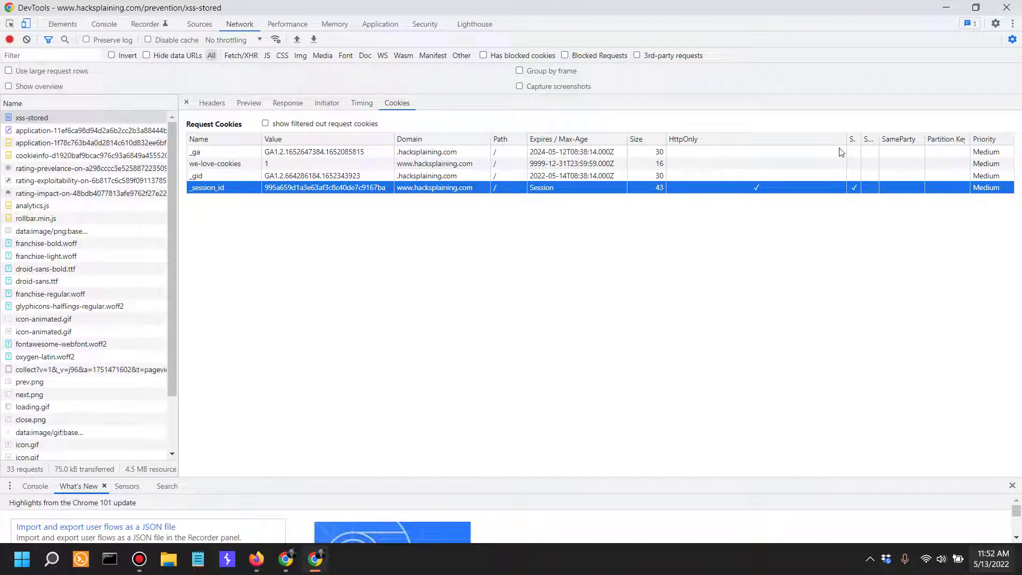
pyautogui.moveTo(847, 141); pyautogui.dragTo(739, 165)
# - Sort cookies by Secure, adjust the SameSite and Partition Key columns, and close DevTools
pyautogui.click(858, 141)
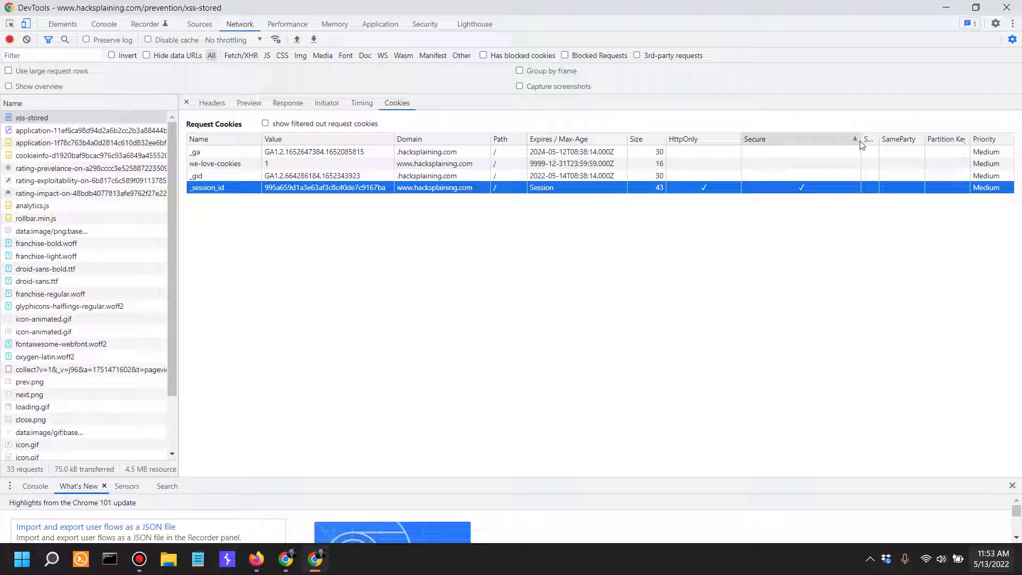
pyautogui.moveTo(861, 145); pyautogui.dragTo(801, 155)
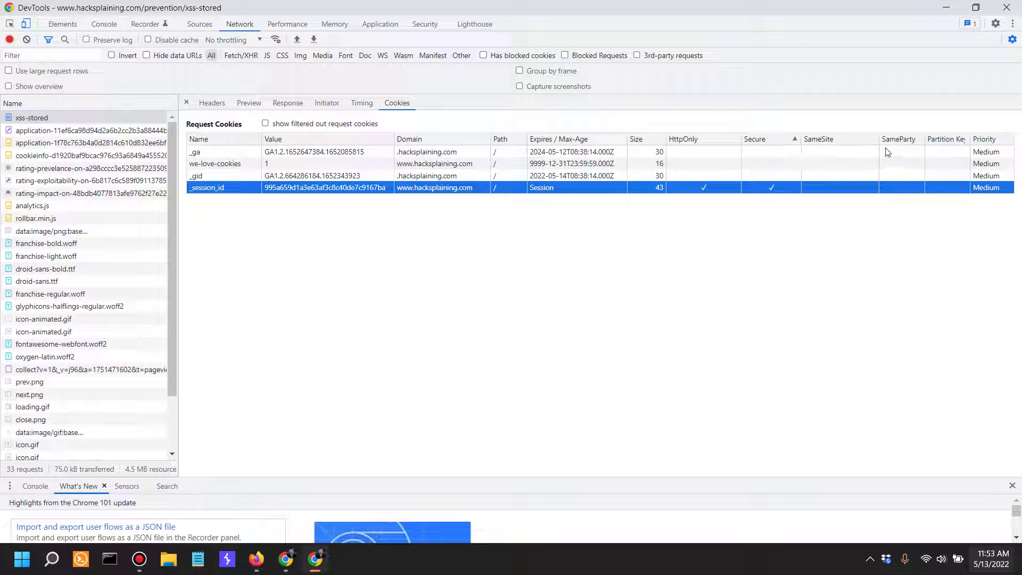
pyautogui.moveTo(878, 140); pyautogui.dragTo(850, 143)
pyautogui.moveTo(926, 143); pyautogui.dragTo(914, 145)
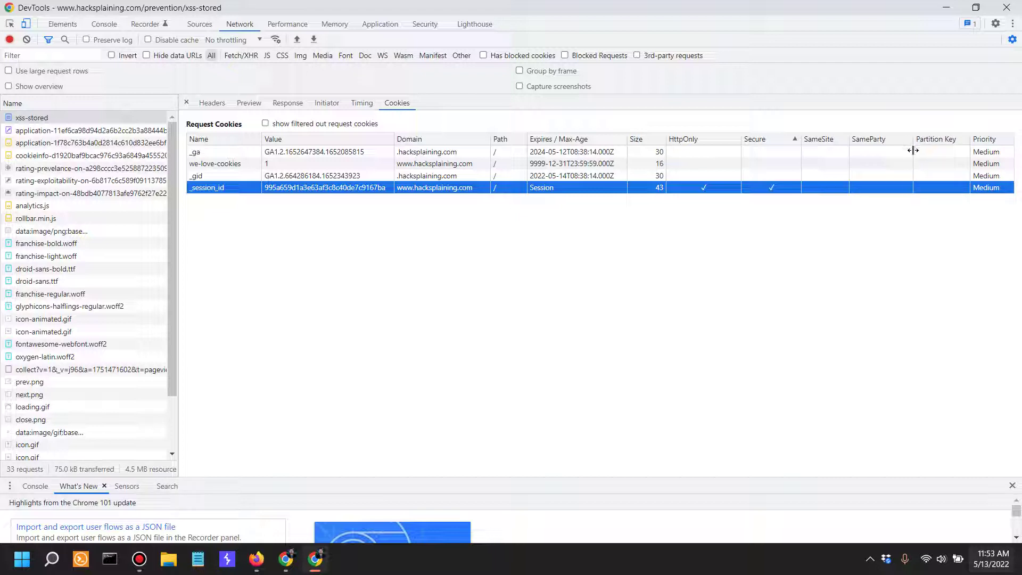
pyautogui.click(1007, 8)
pyautogui.scroll(4, 501, 257)
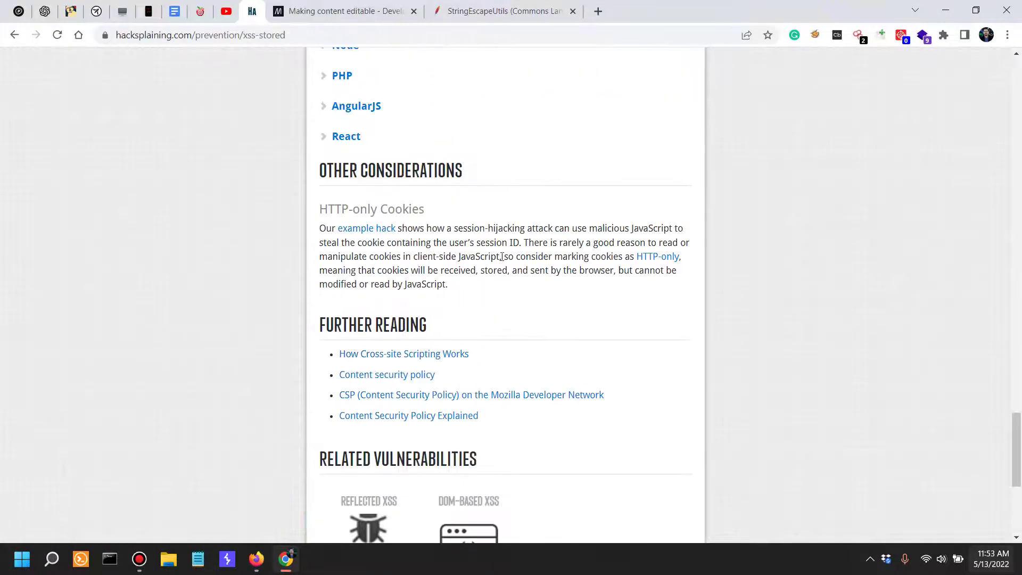
pyautogui.moveTo(368, 272); pyautogui.dragTo(650, 258)
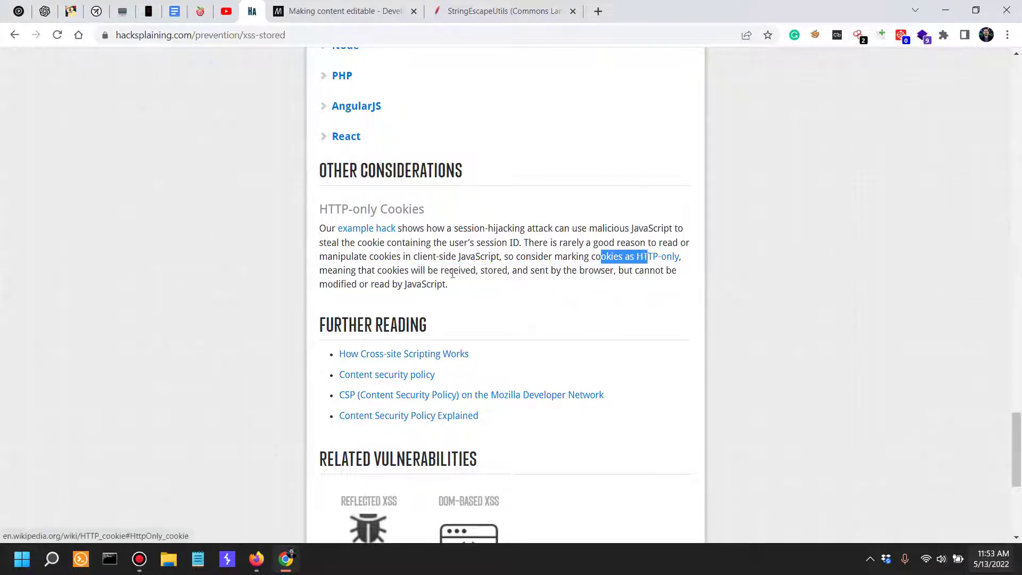
pyautogui.moveTo(393, 270); pyautogui.dragTo(682, 274)
pyautogui.click(488, 282)
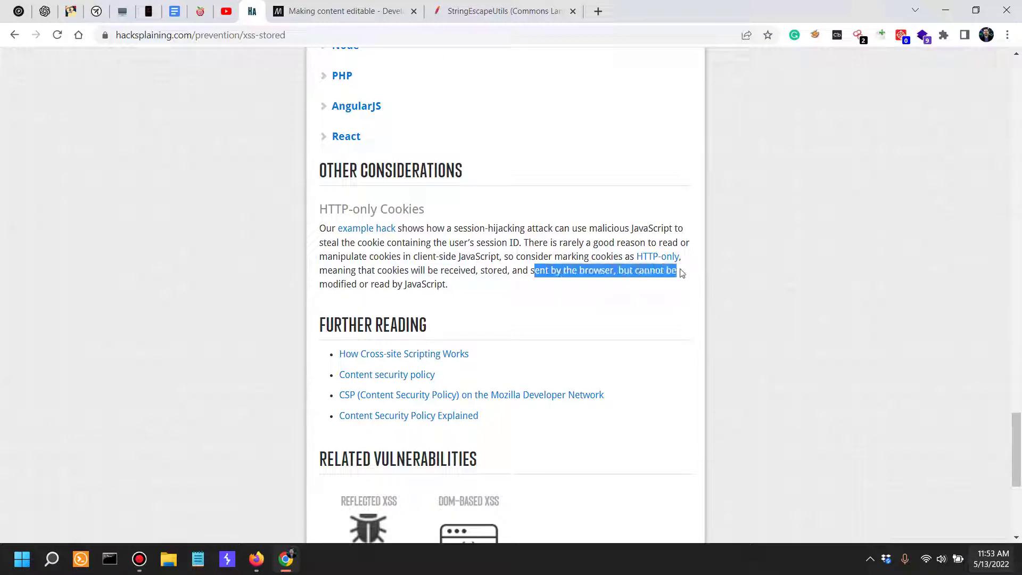
pyautogui.moveTo(333, 285); pyautogui.dragTo(450, 290)
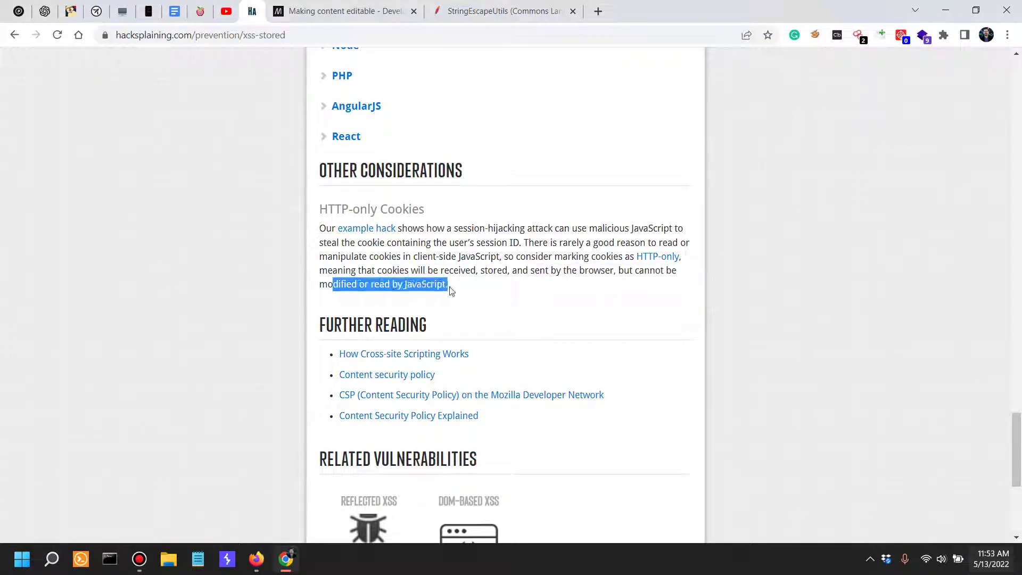
pyautogui.click(462, 292)
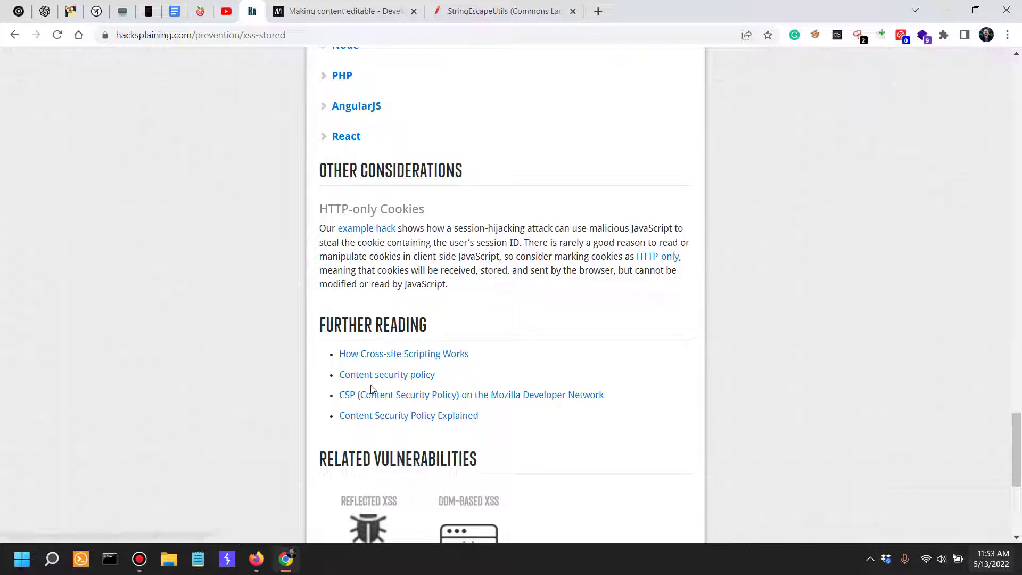
pyautogui.press('F12')
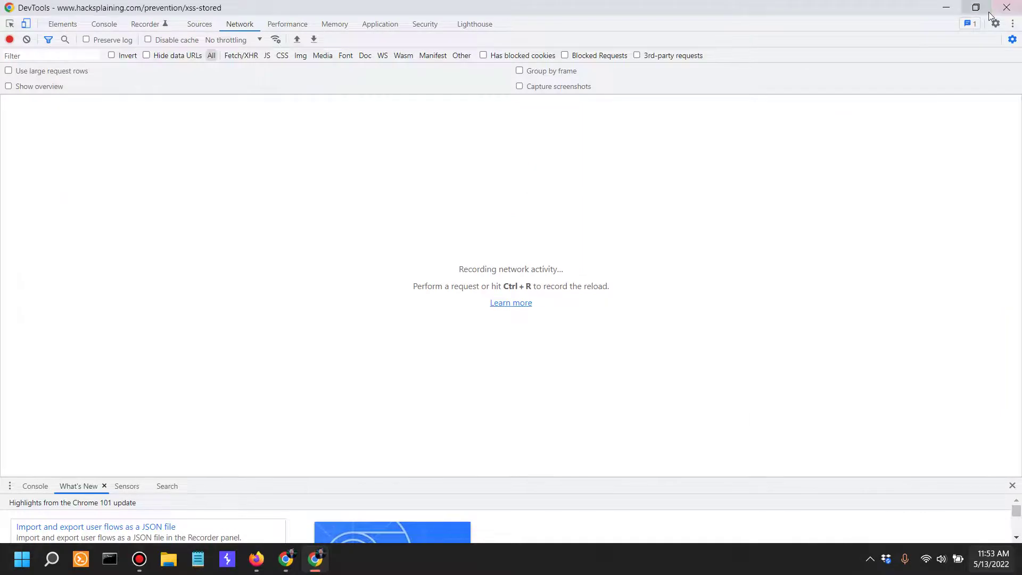
# - Float DevTools on the Console and run the misspelled document.coookie command
pyautogui.click(976, 10)
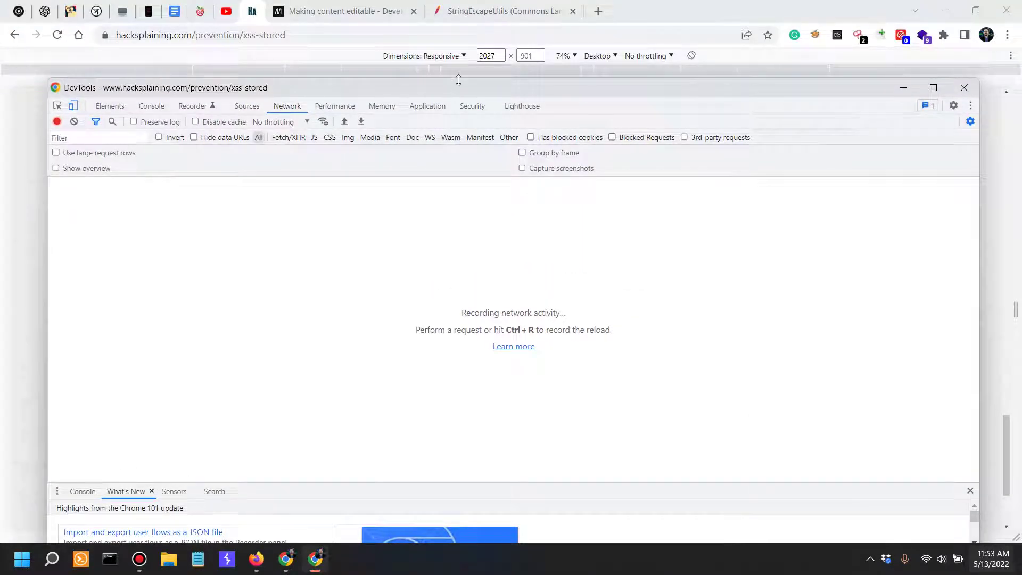
pyautogui.moveTo(459, 80); pyautogui.dragTo(463, 280)
pyautogui.scroll(-3, 500, 200)
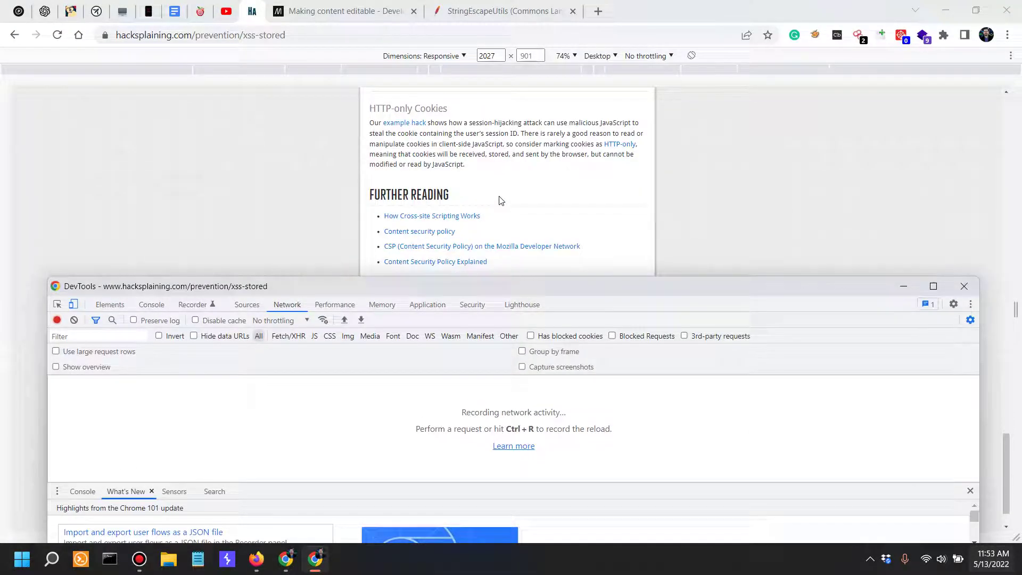
pyautogui.click(152, 304)
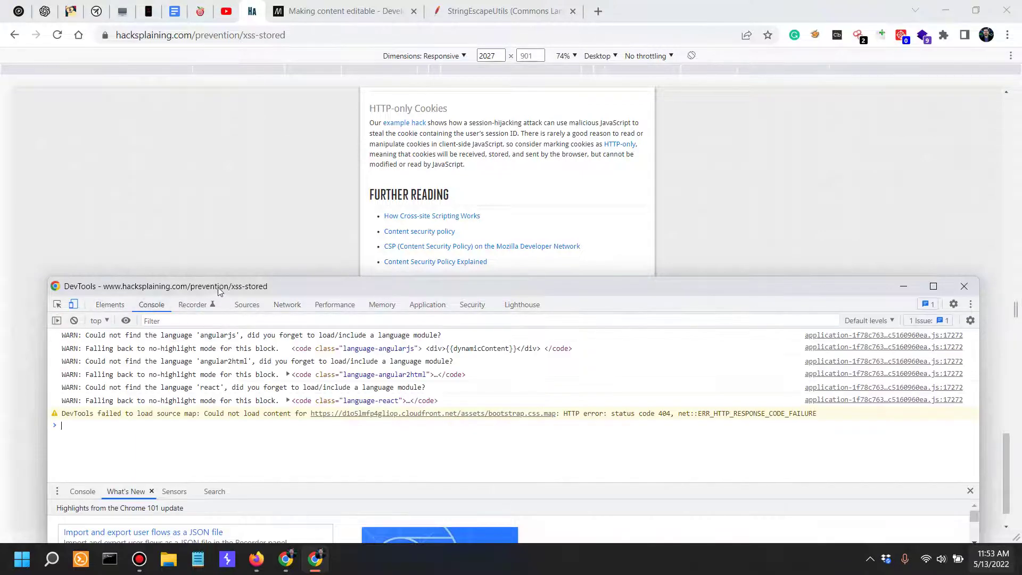
pyautogui.moveTo(222, 289); pyautogui.dragTo(233, 239)
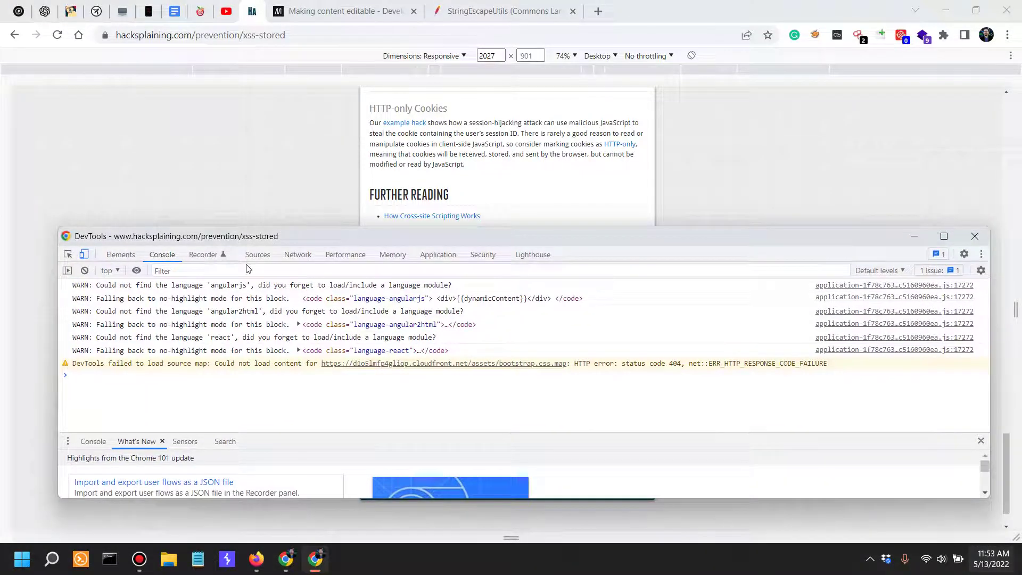
pyautogui.write('docum')
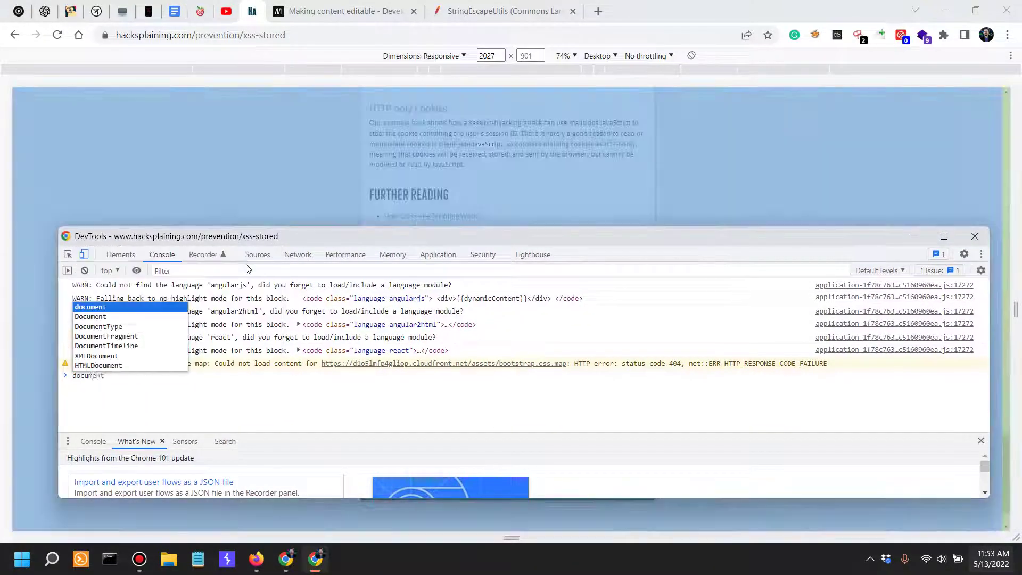
pyautogui.write('ent.coookie')
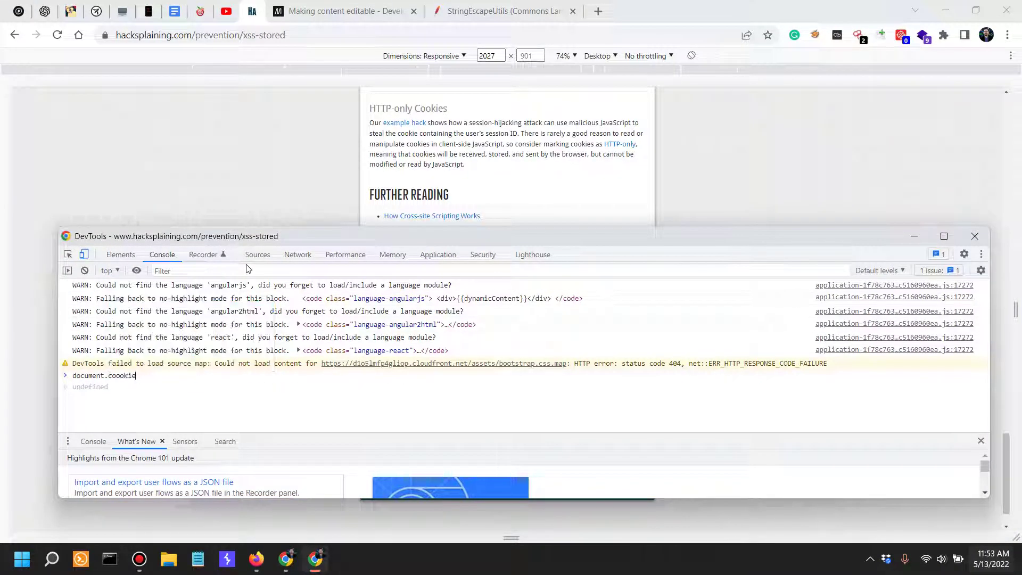
pyautogui.press('Return')
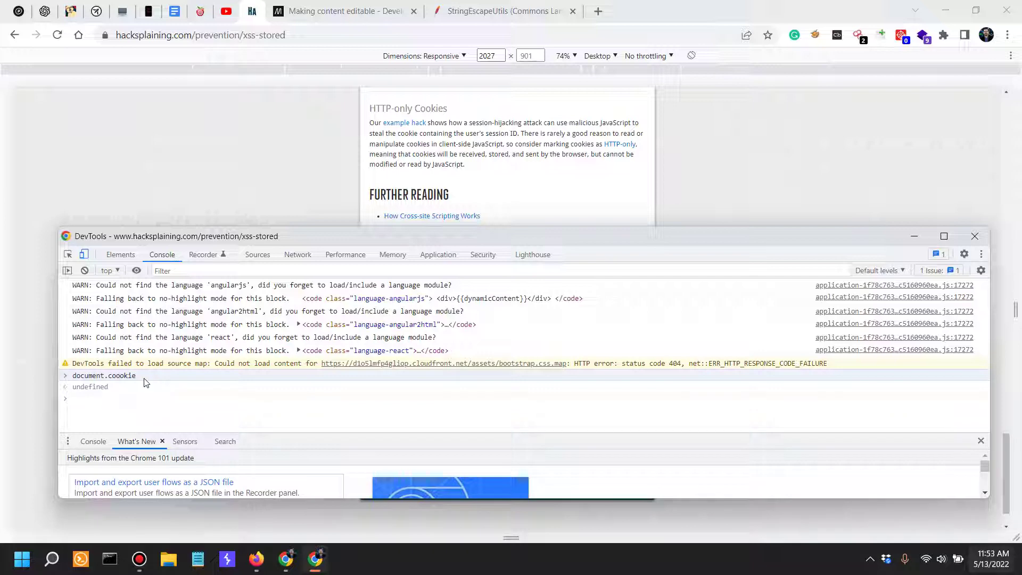
# - Reload the lesson page and run document.location in the console
pyautogui.click(194, 142)
pyautogui.press('F5')
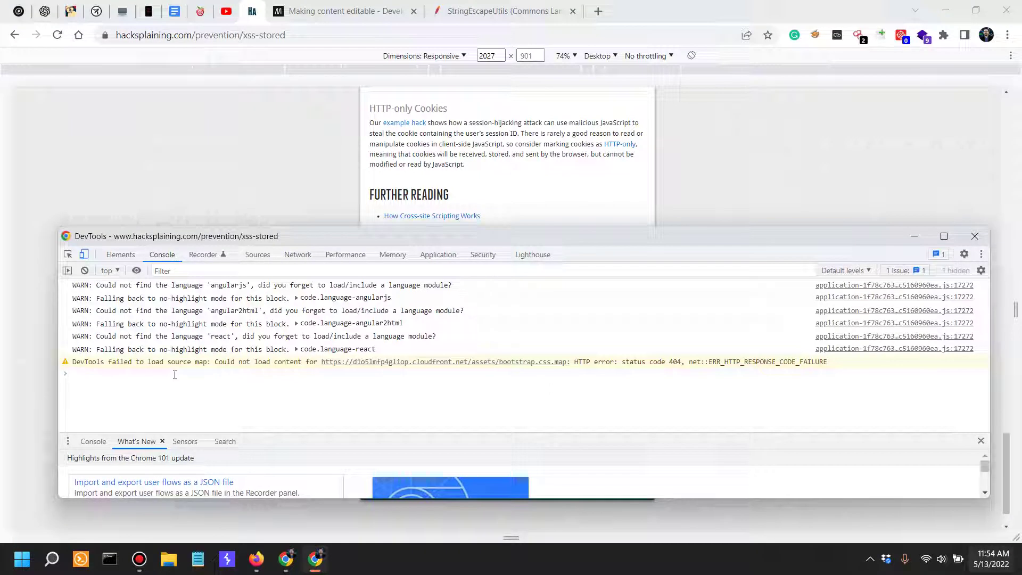
pyautogui.write('document.')
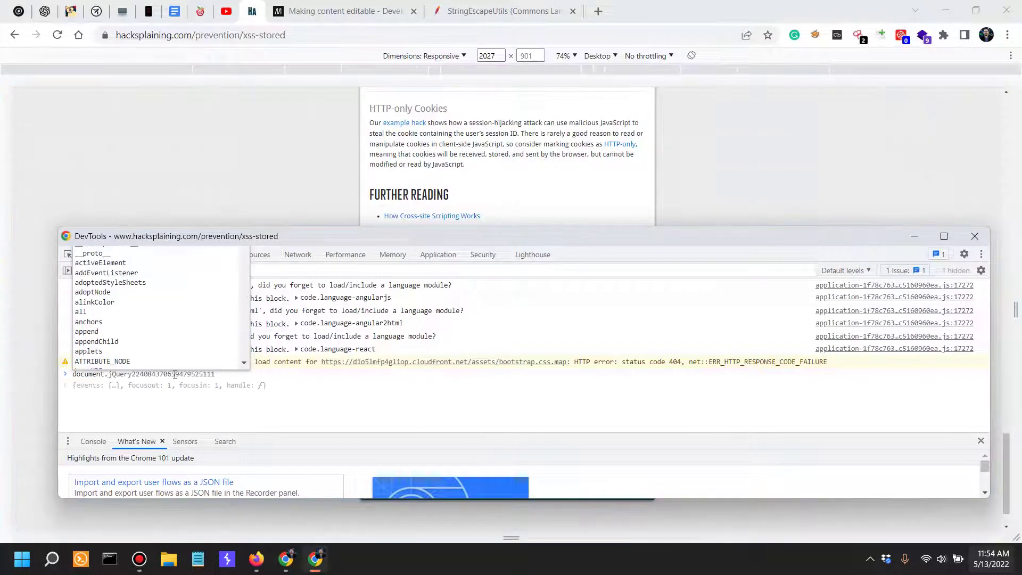
pyautogui.write('d')
pyautogui.press('BackSpace')
pyautogui.write('locati')
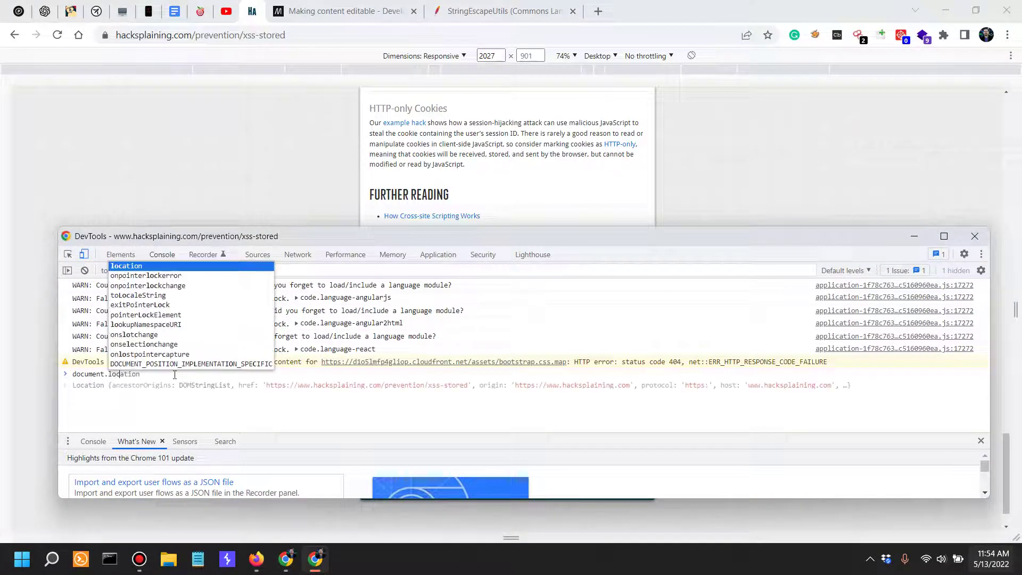
pyautogui.write('on')
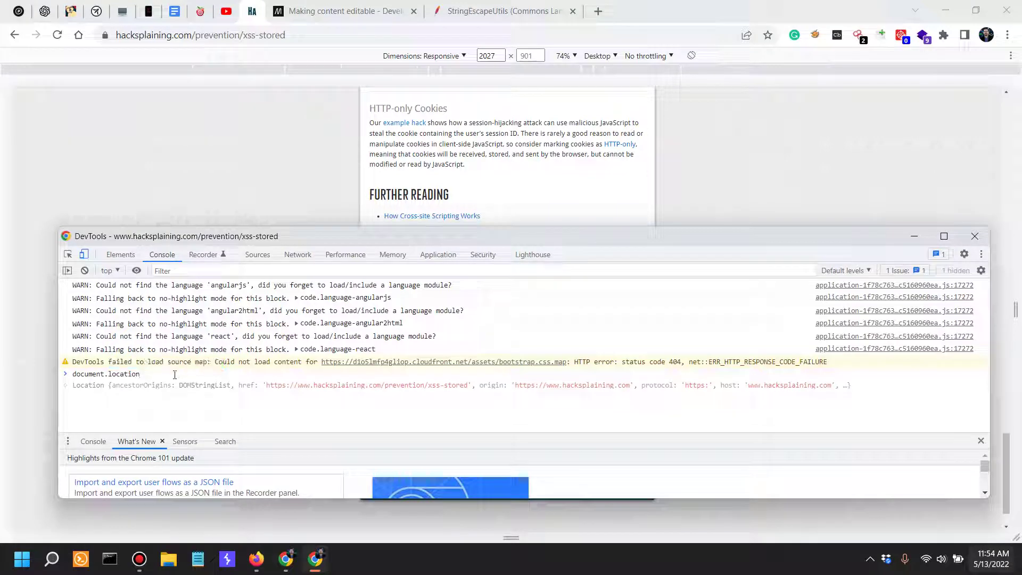
pyautogui.press('Return')
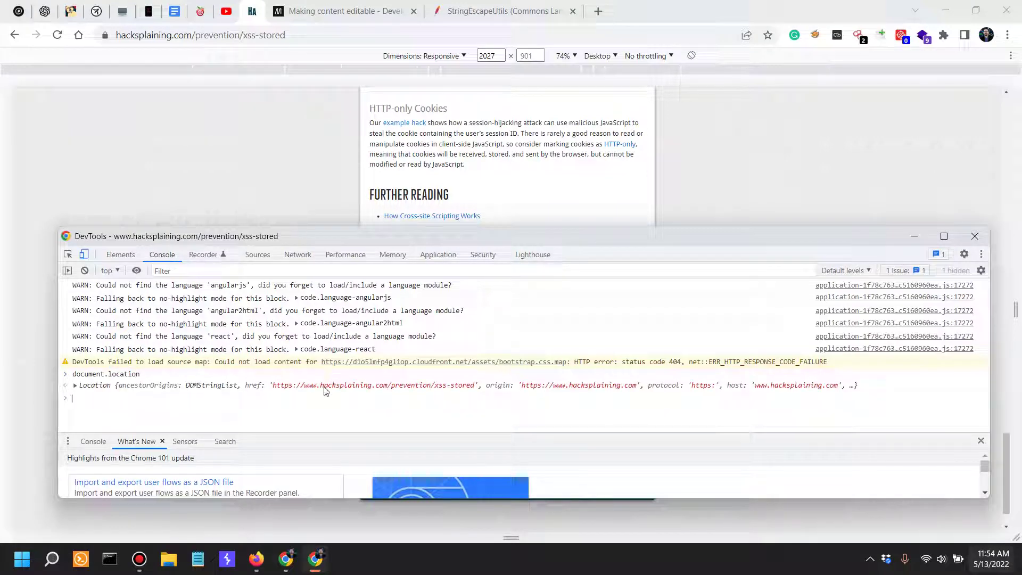
# - Run document.cookie, showing _ga, we-love-cookies, _gid and _gat without _session_id
pyautogui.write('document.')
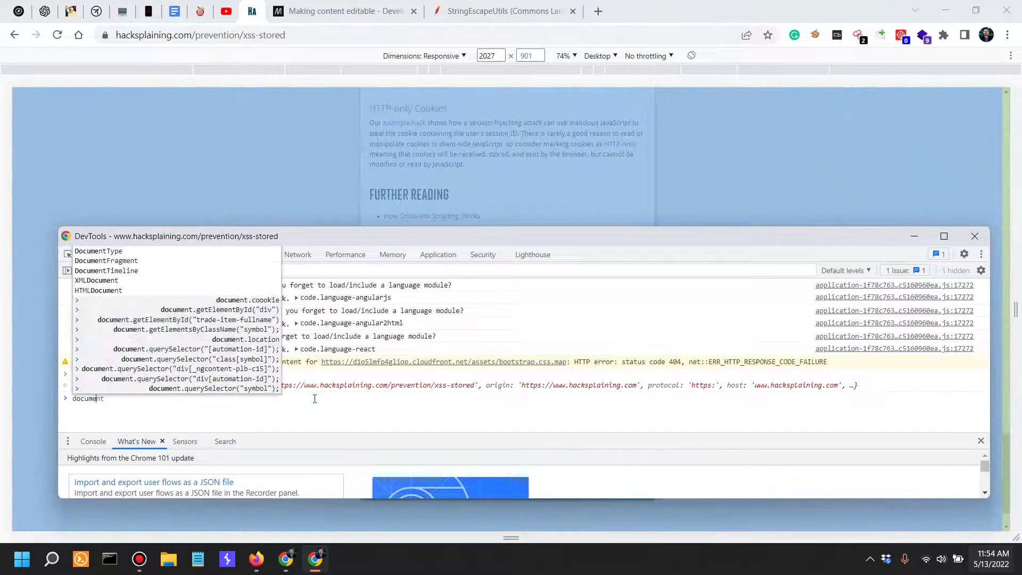
pyautogui.write('cookie')
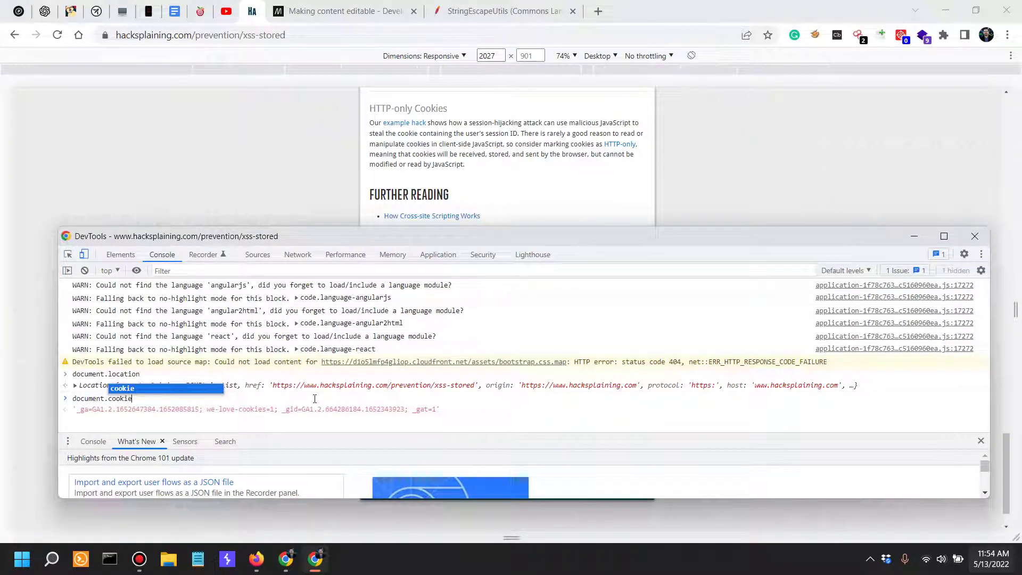
pyautogui.press('Escape')
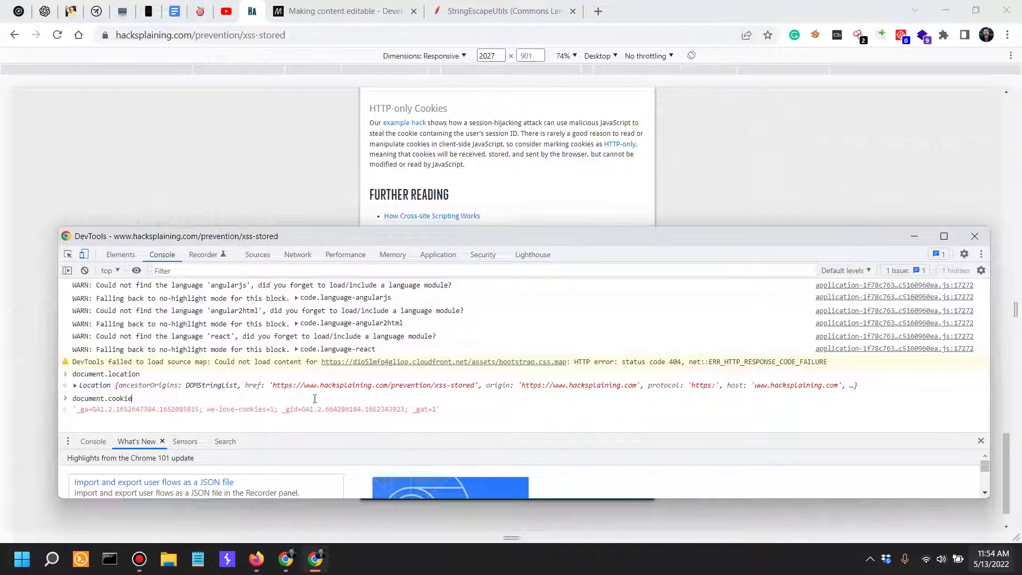
pyautogui.press('Return')
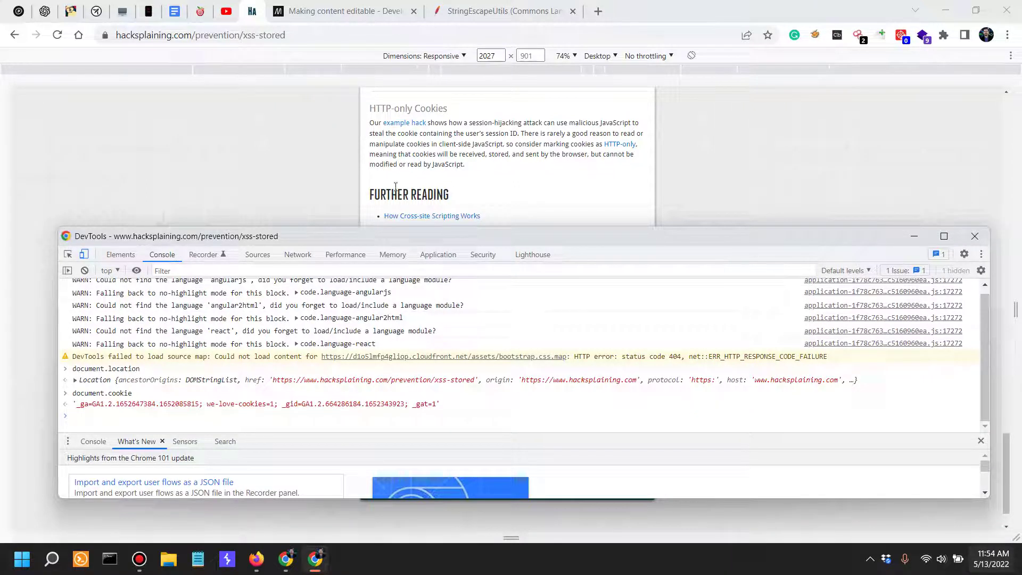
pyautogui.click(439, 259)
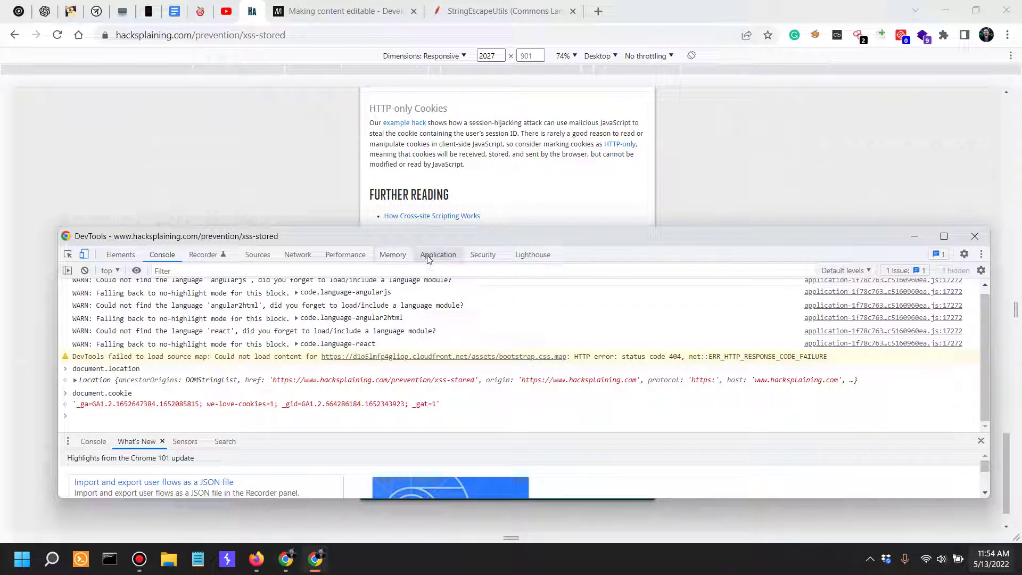
pyautogui.click(163, 255)
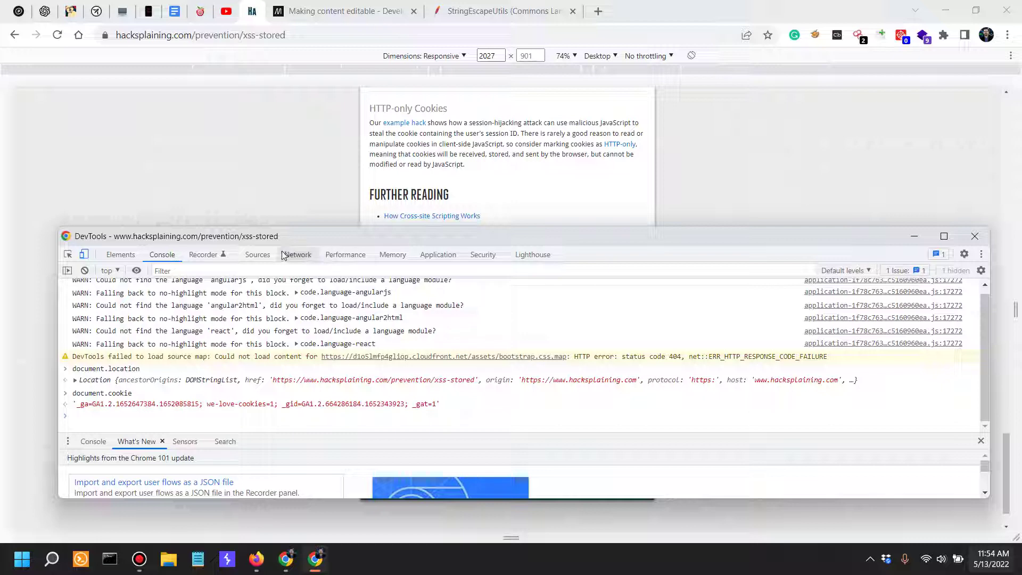
# - Maximize DevTools and show the xss-stored request's cookies in the Network panel
pyautogui.click(944, 236)
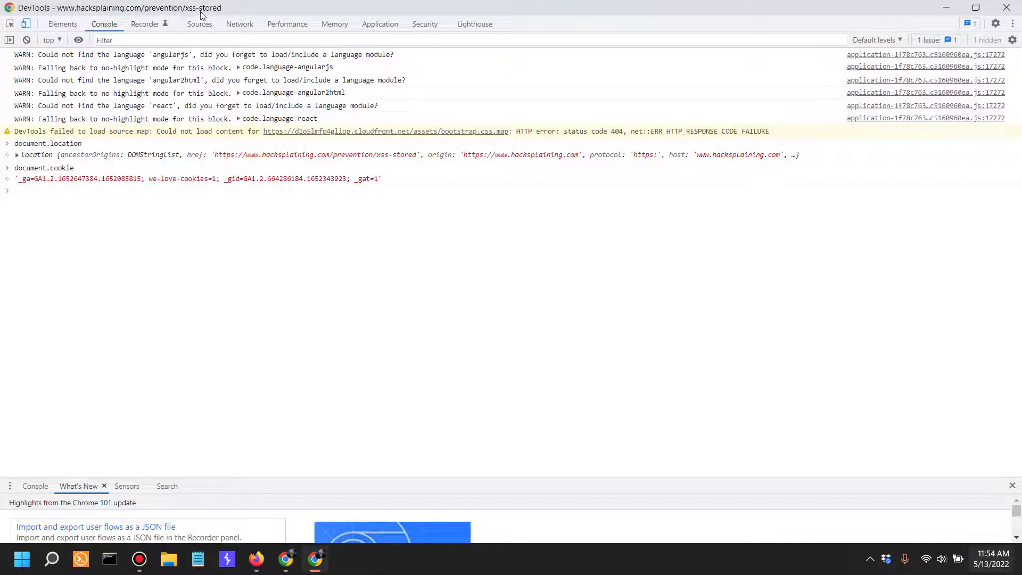
pyautogui.click(239, 24)
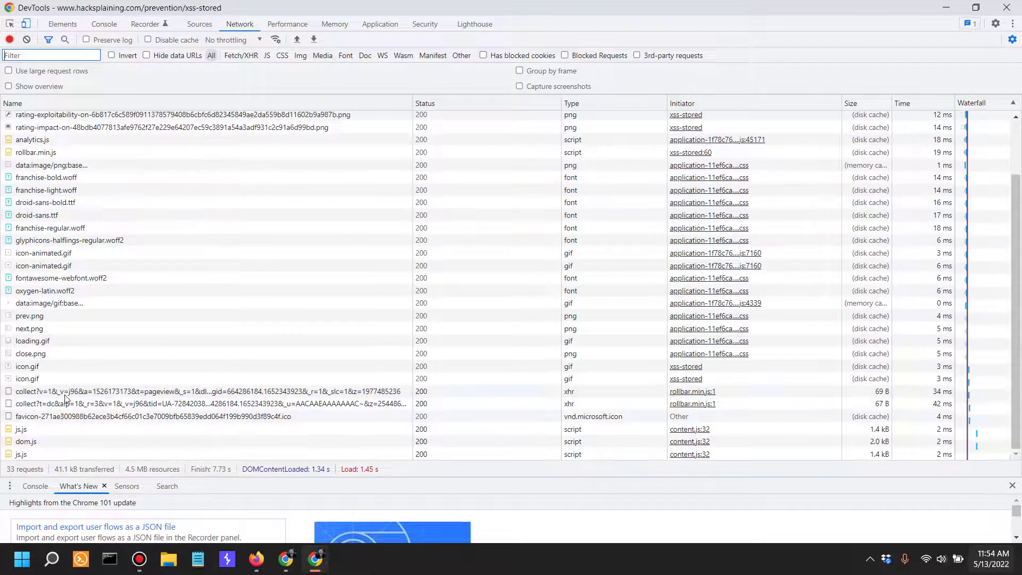
pyautogui.scroll(3, 66, 397)
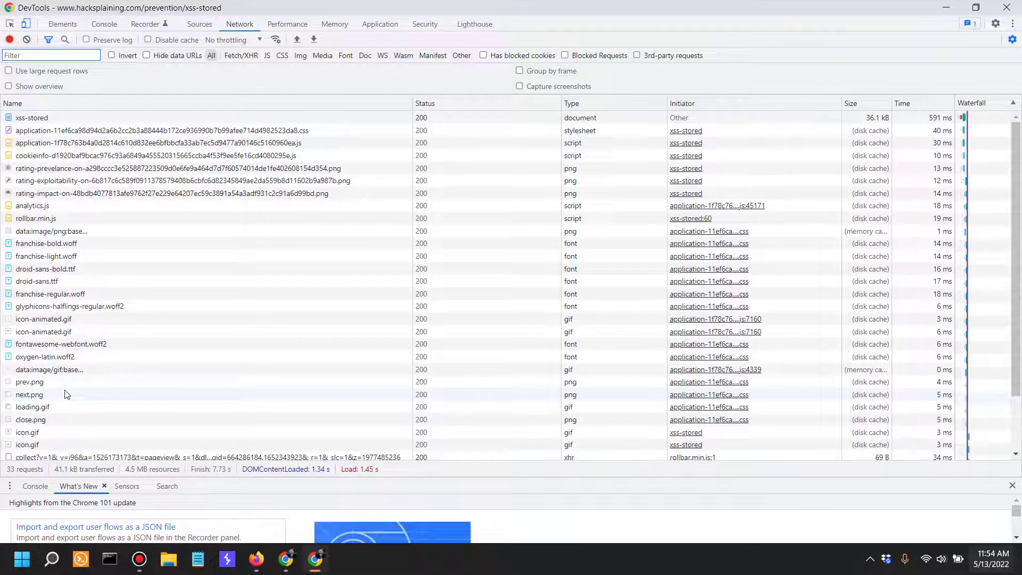
pyautogui.click(35, 118)
pyautogui.scroll(-1, 142, 250)
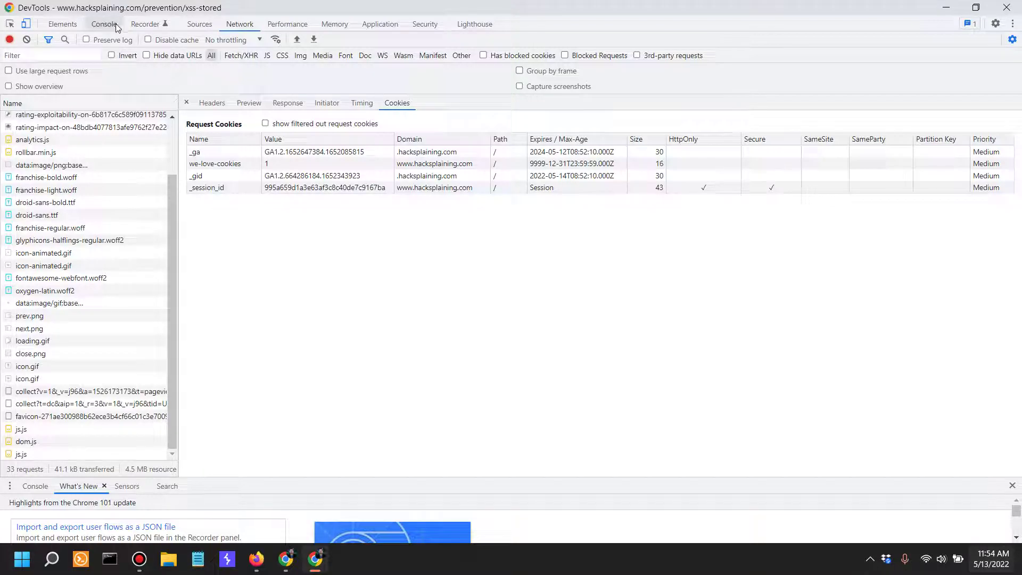
# - Compare the request cookies including HttpOnly _session_id against the console's document.cookie output
pyautogui.moveTo(104, 24); pyautogui.dragTo(186, 65)
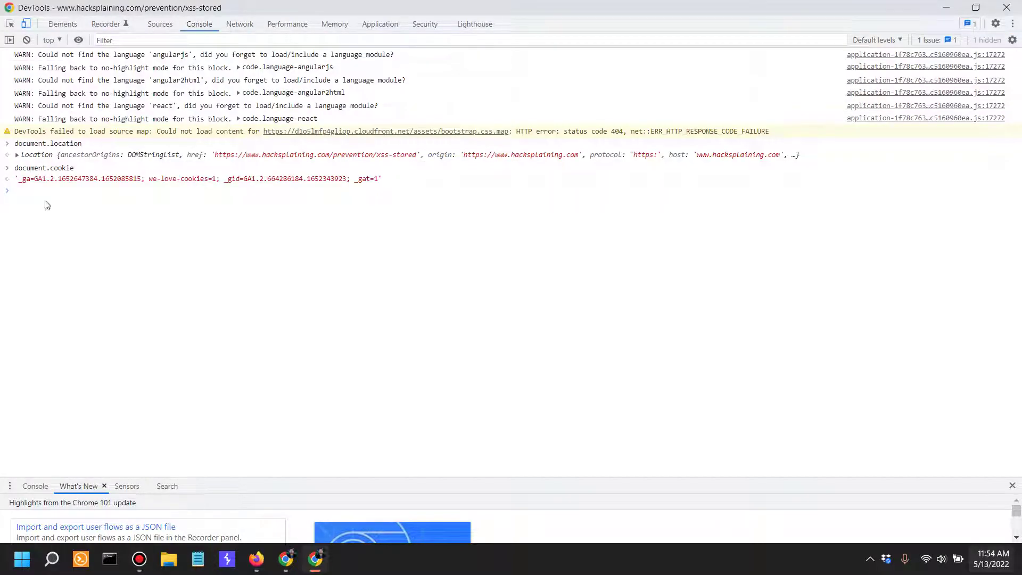
pyautogui.click(250, 24)
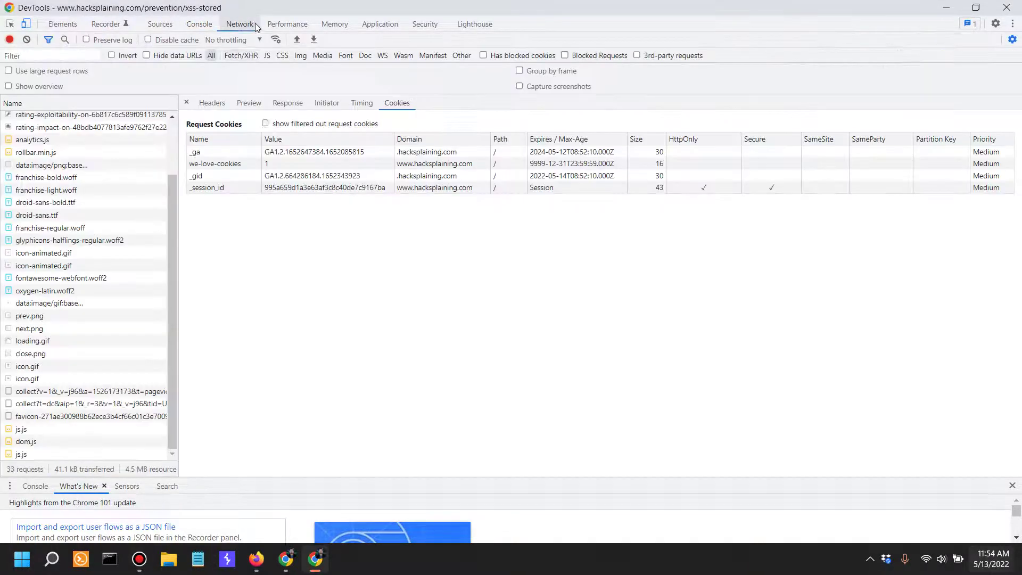
pyautogui.click(200, 24)
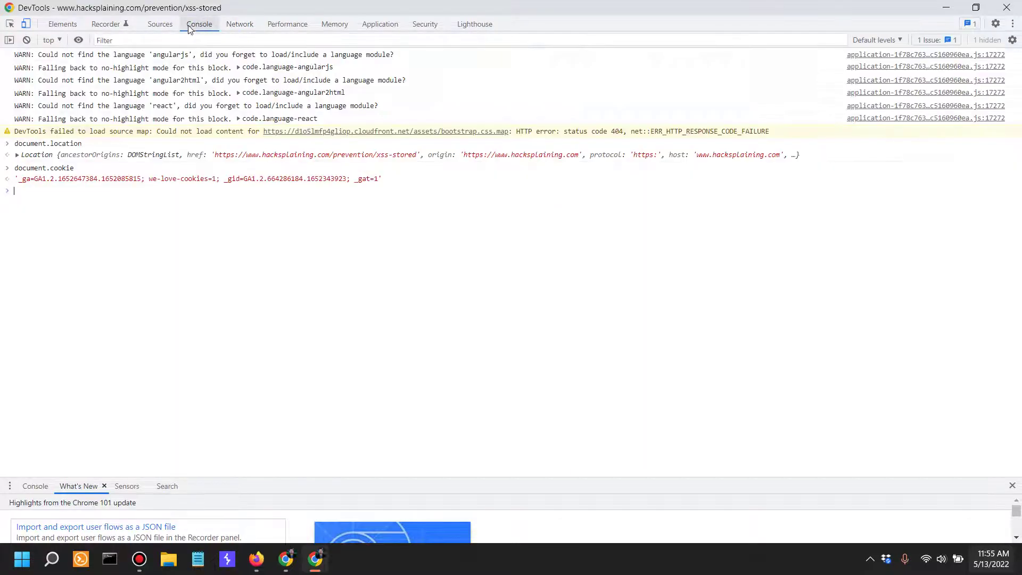
pyautogui.click(240, 24)
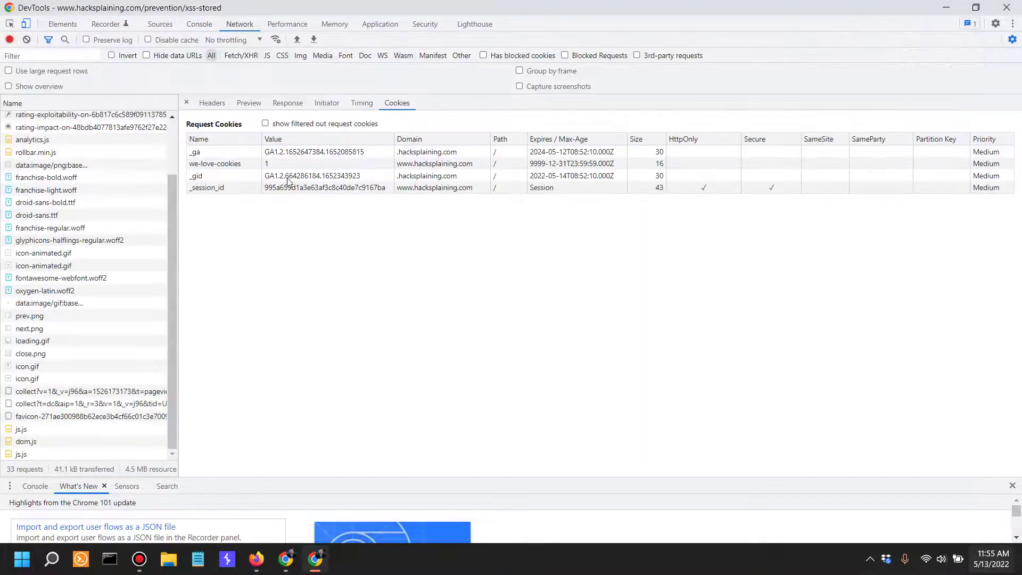
pyautogui.click(203, 25)
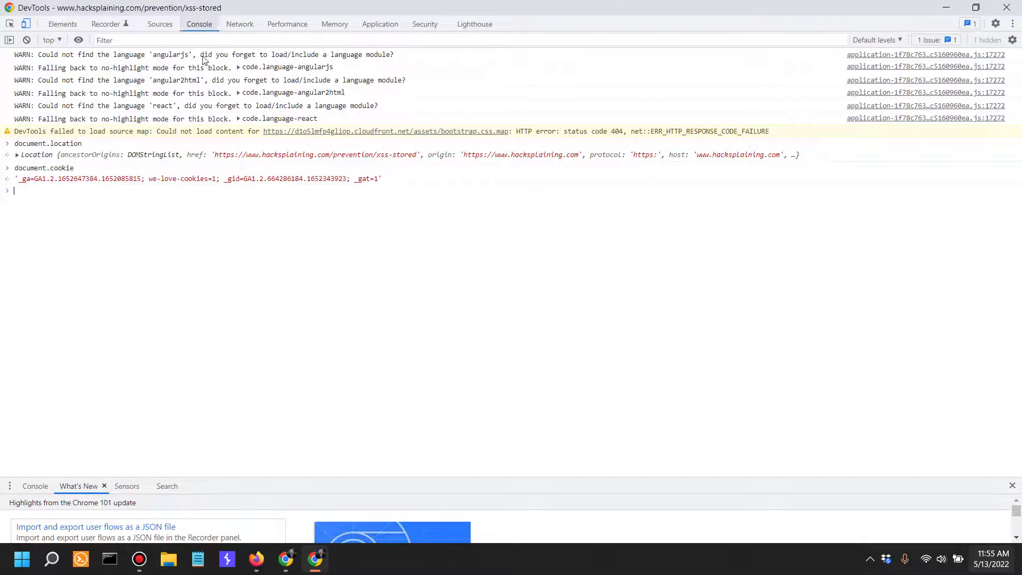
pyautogui.click(243, 25)
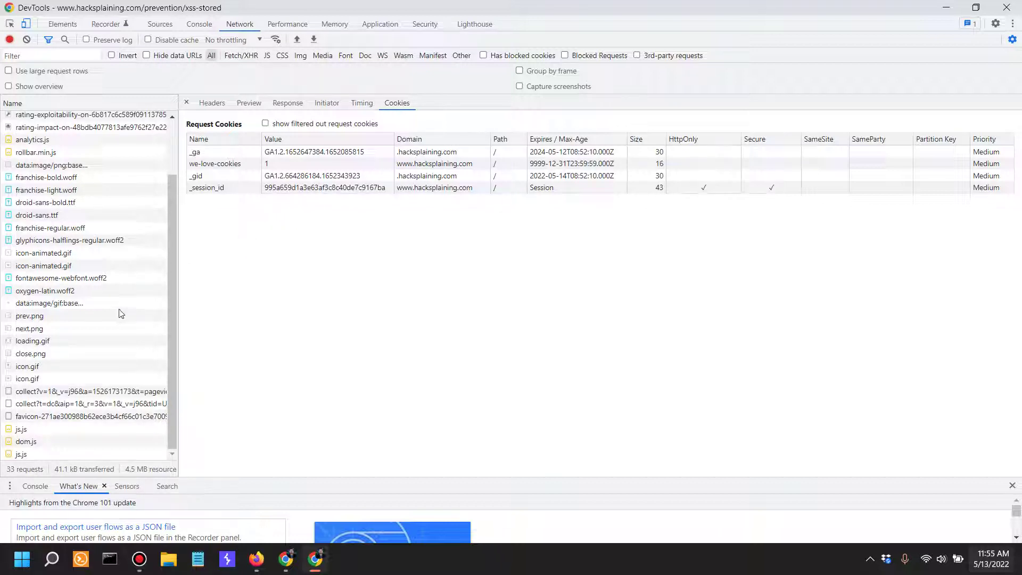
pyautogui.scroll(2, 119, 309)
pyautogui.scroll(-2, 119, 309)
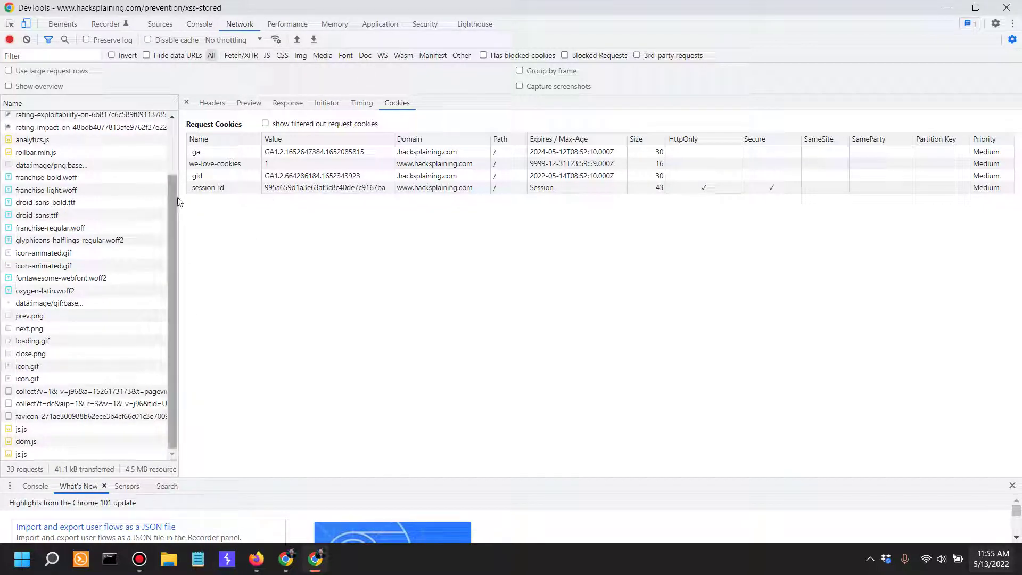
pyautogui.click(199, 24)
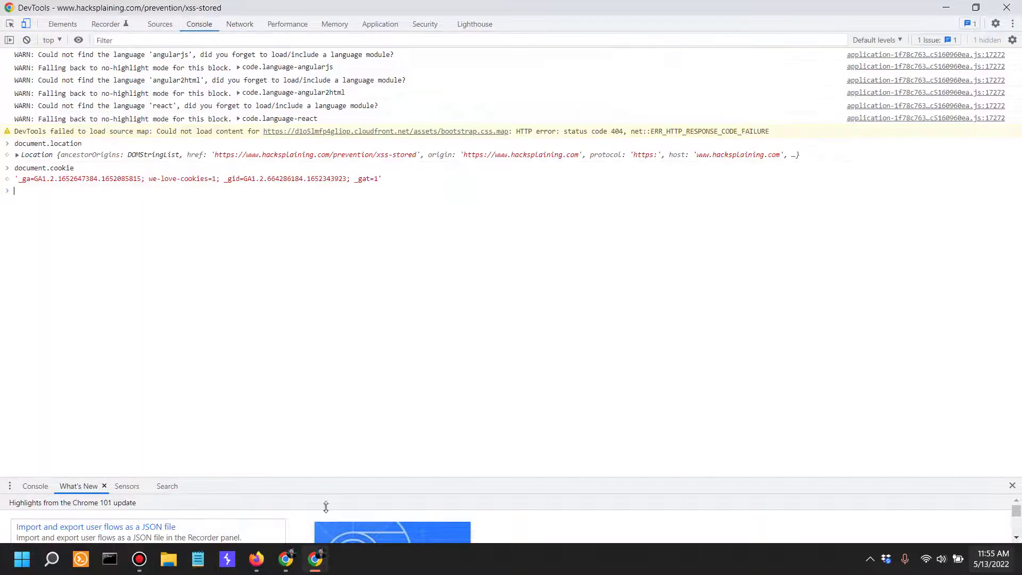
# - Close DevTools, highlight that HTTP-only cookies are unreadable by JavaScript, and start the Test Yourself quiz
pyautogui.press('F12')
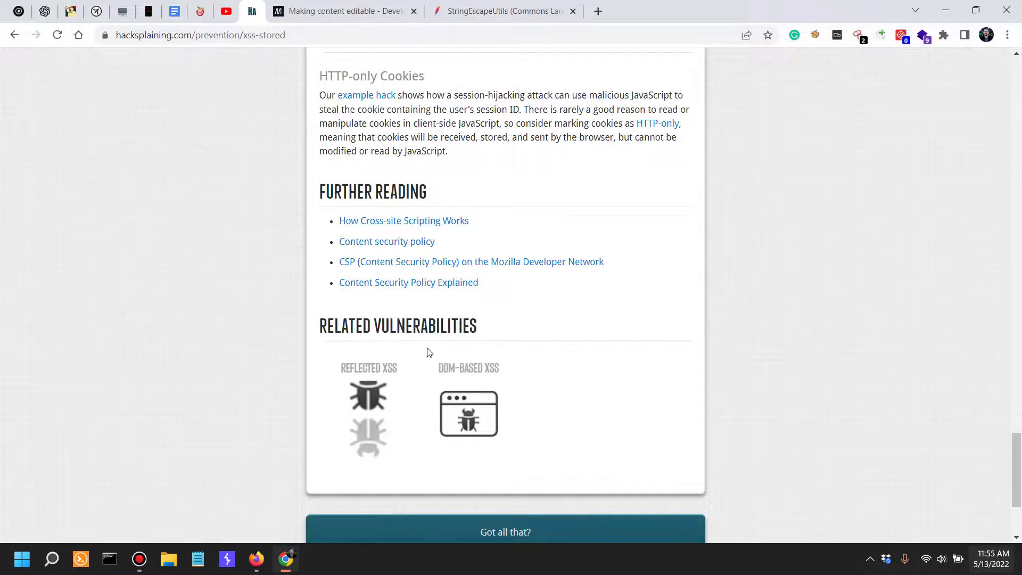
pyautogui.scroll(3, 480, 139)
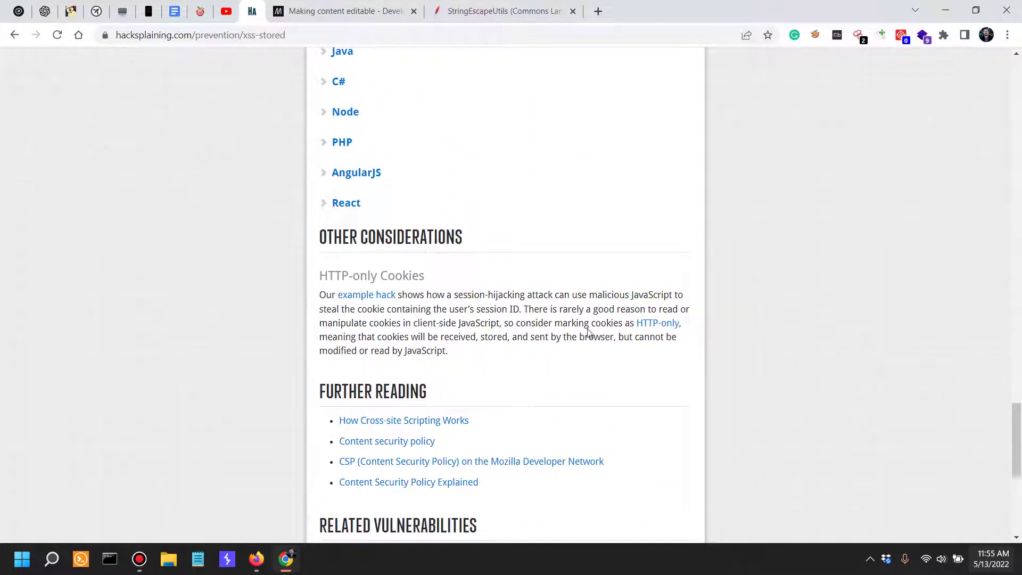
pyautogui.moveTo(410, 340); pyautogui.dragTo(688, 347)
pyautogui.click(653, 341)
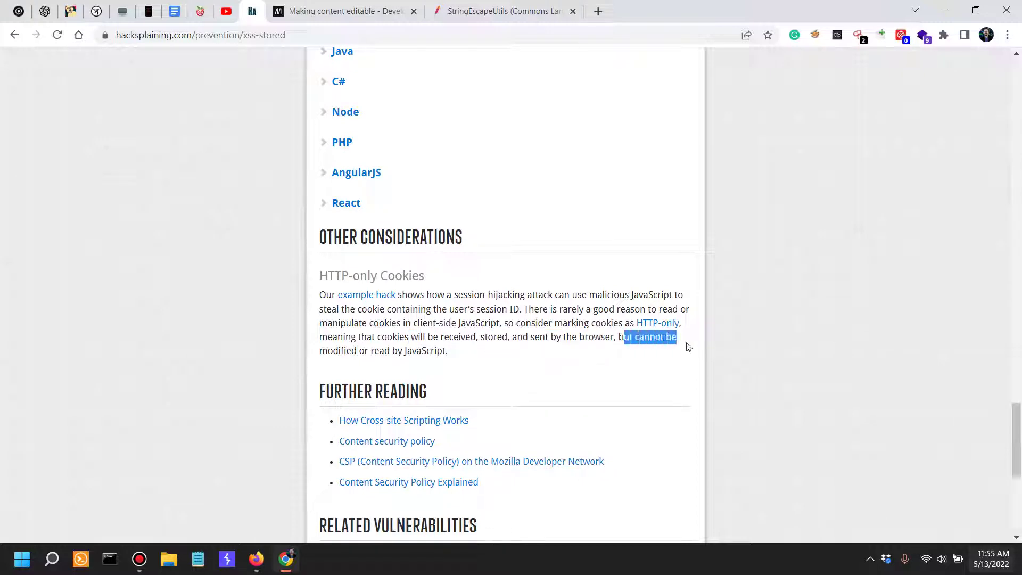
pyautogui.moveTo(357, 352); pyautogui.dragTo(450, 352)
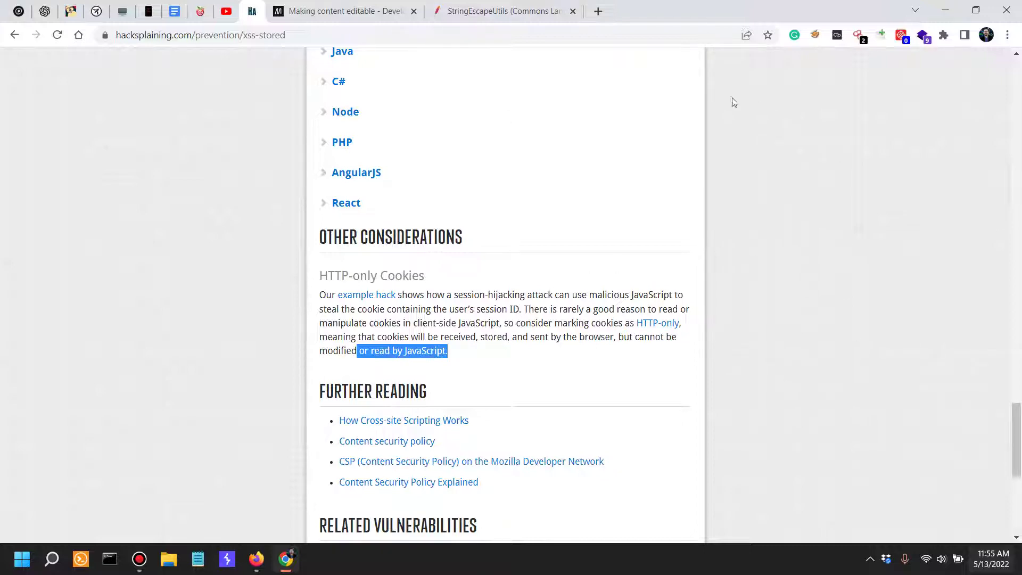
pyautogui.scroll(-7, 667, 175)
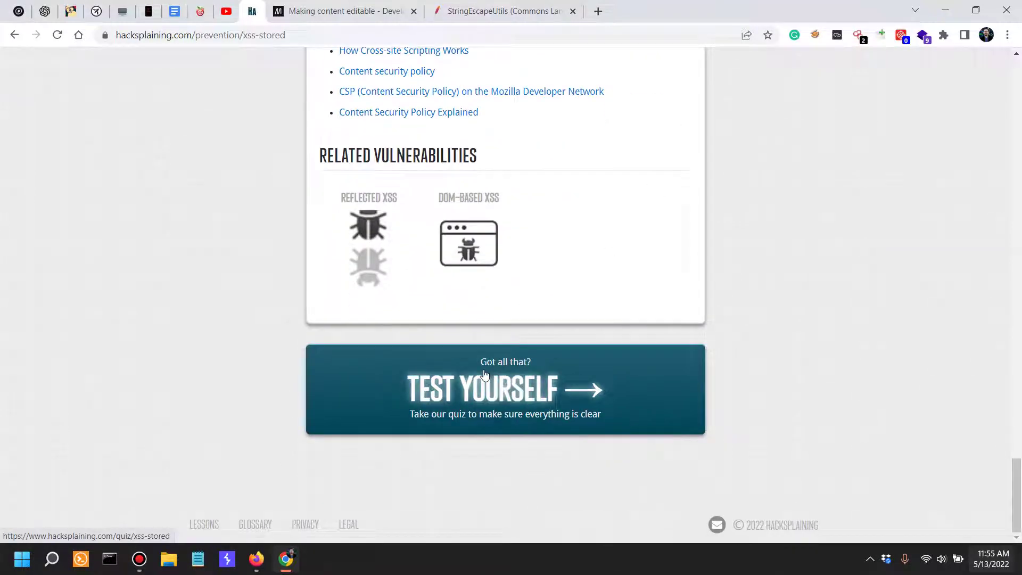
pyautogui.click(485, 376)
# - Read the first quiz question and the fourth answer's wording
pyautogui.click(139, 559)
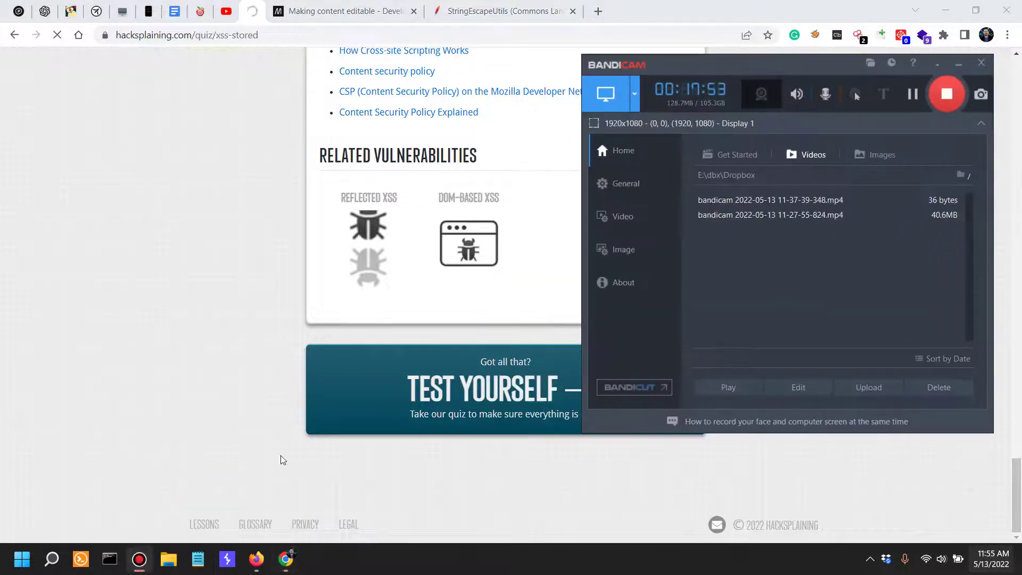
pyautogui.click(448, 144)
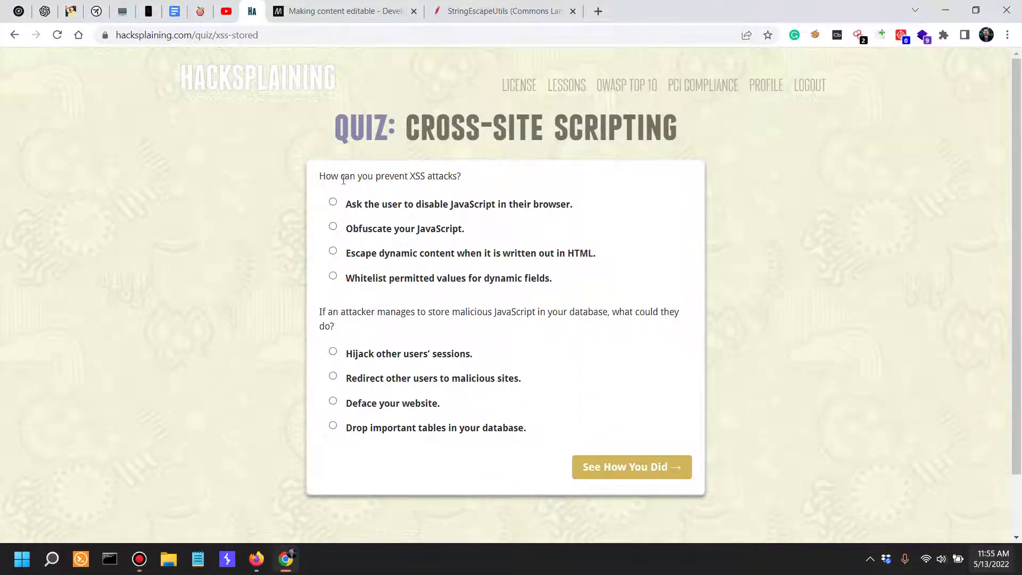
pyautogui.moveTo(343, 180); pyautogui.dragTo(484, 185)
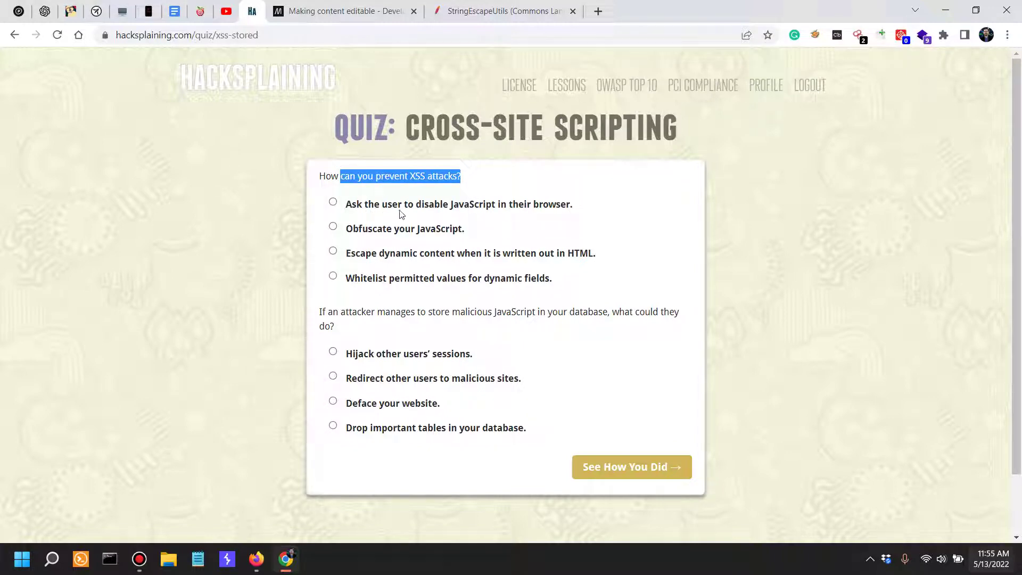
pyautogui.click(332, 207)
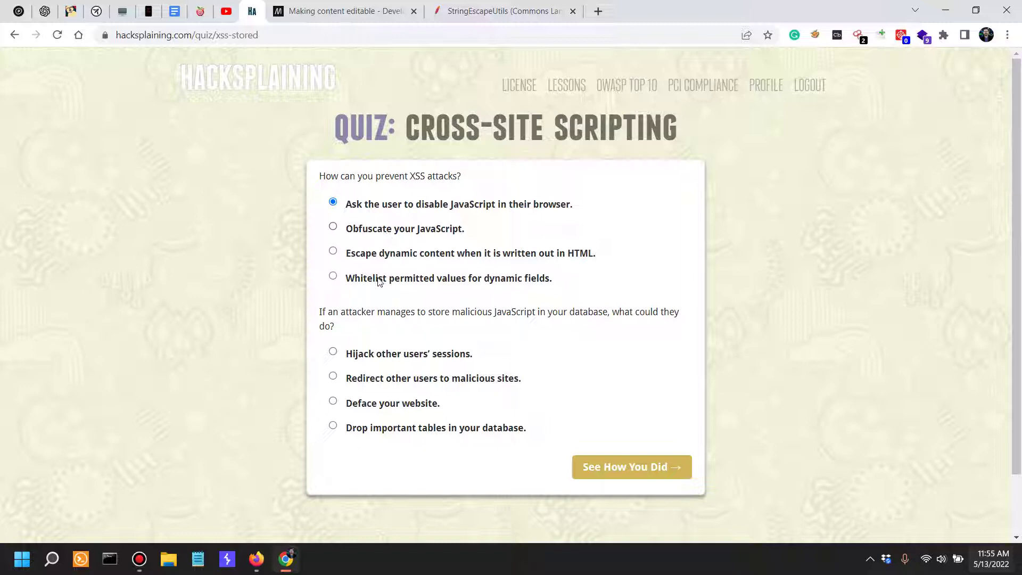
pyautogui.moveTo(443, 281); pyautogui.dragTo(569, 277)
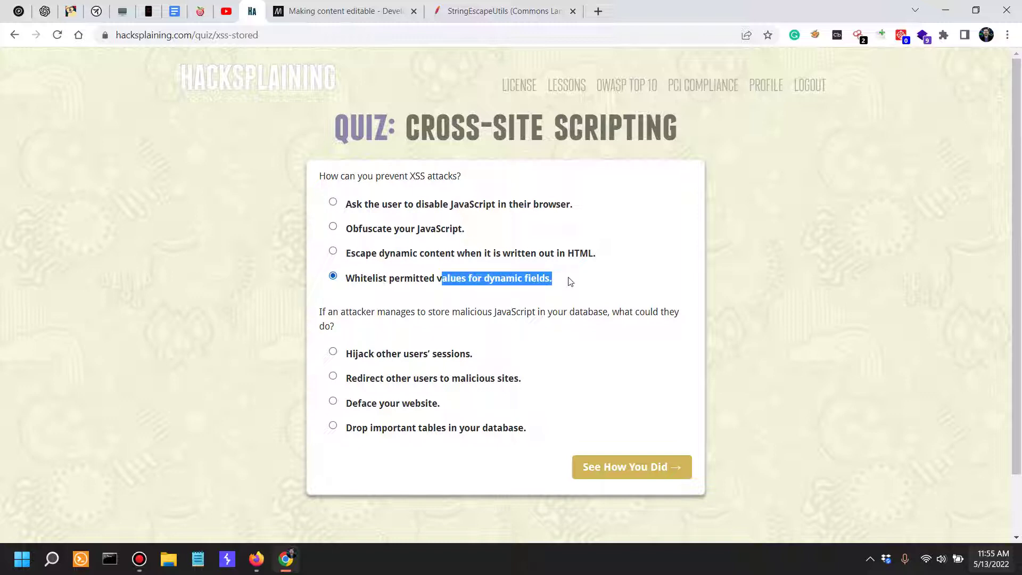
pyautogui.click(416, 282)
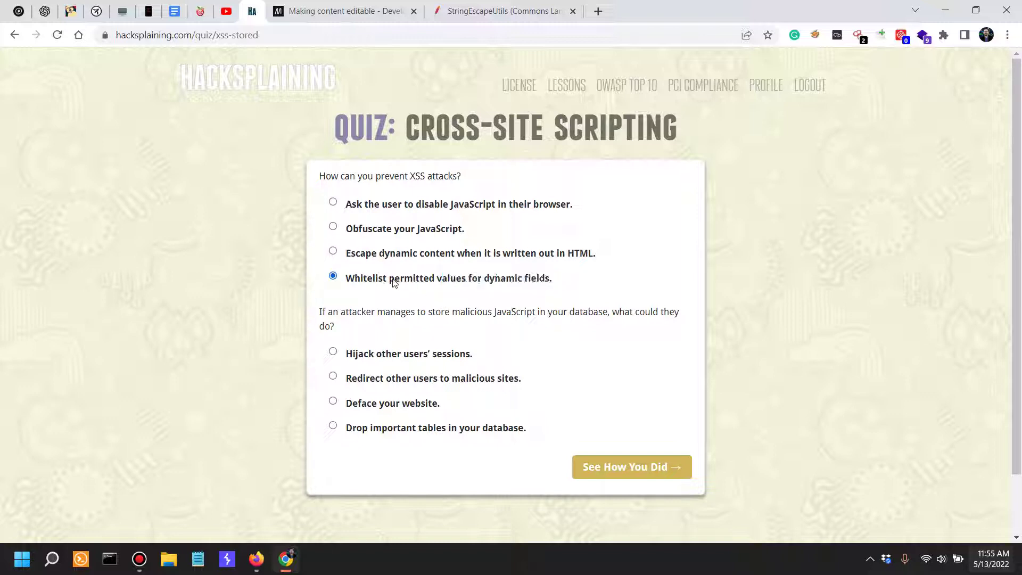
pyautogui.moveTo(390, 279); pyautogui.dragTo(550, 280)
# - Weigh the escaping-dynamic-content answer against the whitelisting answer for question one
pyautogui.click(373, 258)
pyautogui.moveTo(533, 256); pyautogui.dragTo(598, 255)
pyautogui.click(474, 283)
pyautogui.moveTo(464, 264); pyautogui.dragTo(460, 292)
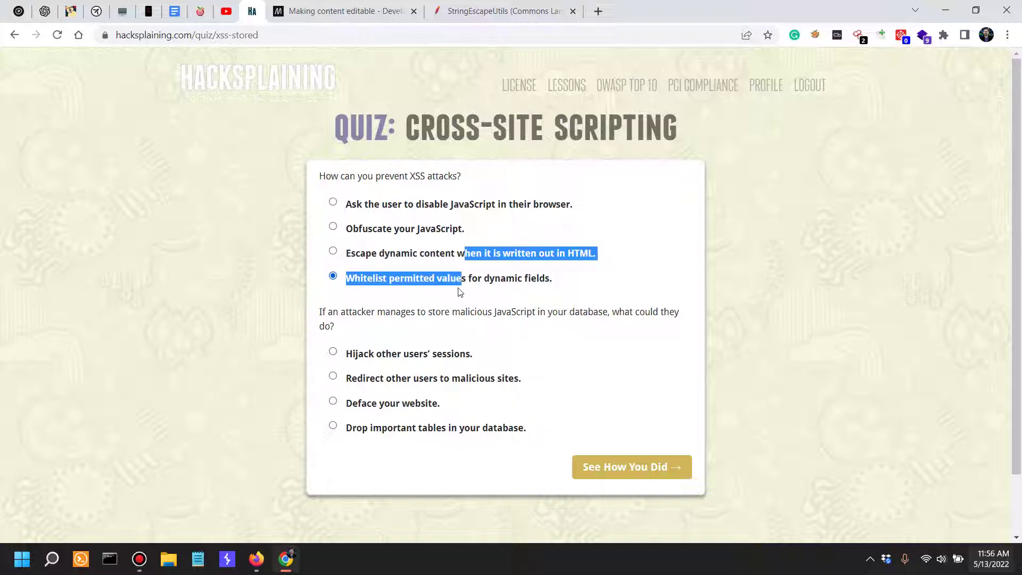
pyautogui.click(440, 259)
pyautogui.click(440, 277)
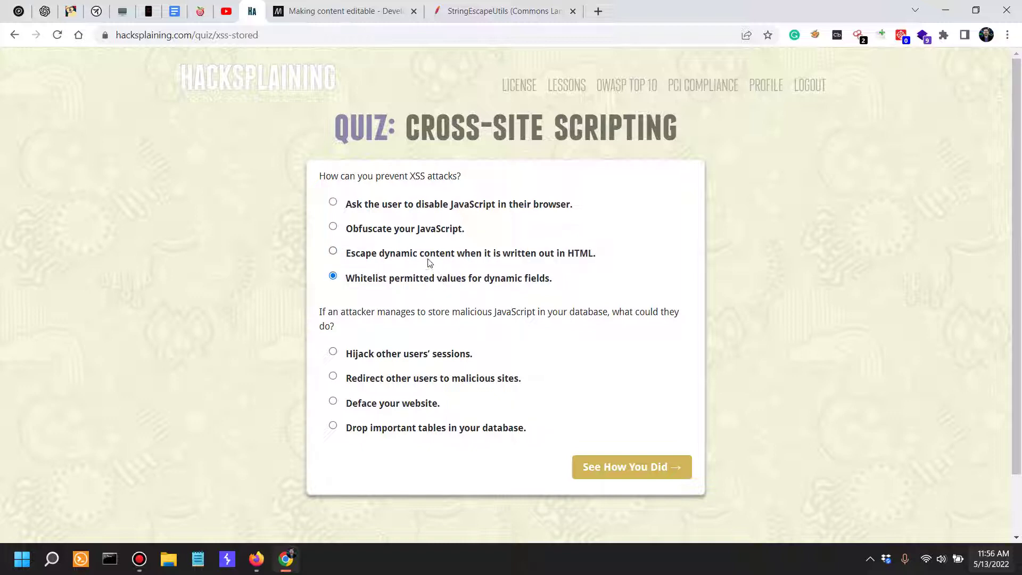
pyautogui.click(429, 263)
pyautogui.click(431, 287)
# - Settle on 'Whitelist permitted values for dynamic fields.' and read the second question
pyautogui.moveTo(364, 278); pyautogui.dragTo(522, 277)
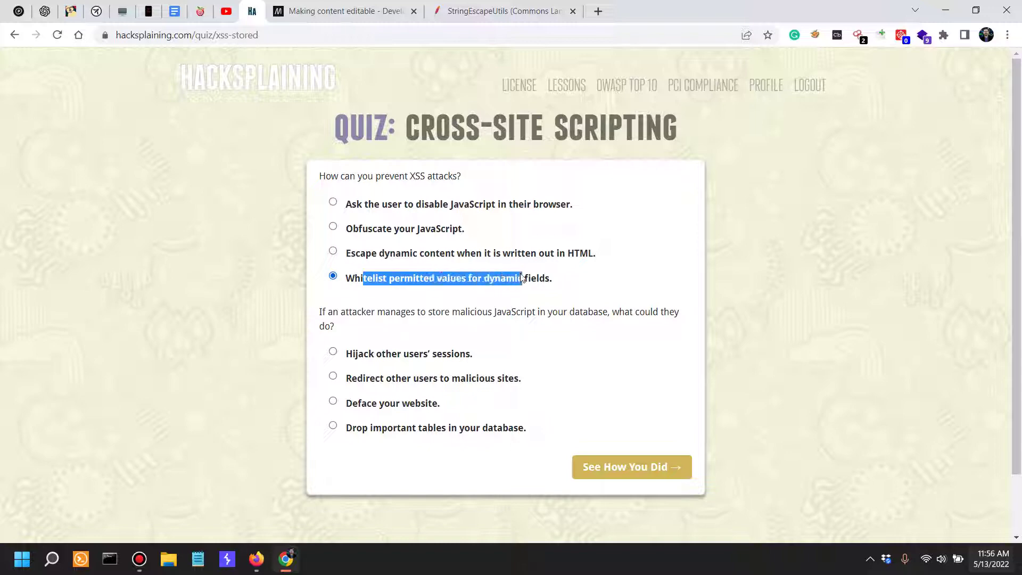
pyautogui.click(463, 286)
pyautogui.moveTo(526, 281); pyautogui.dragTo(551, 281)
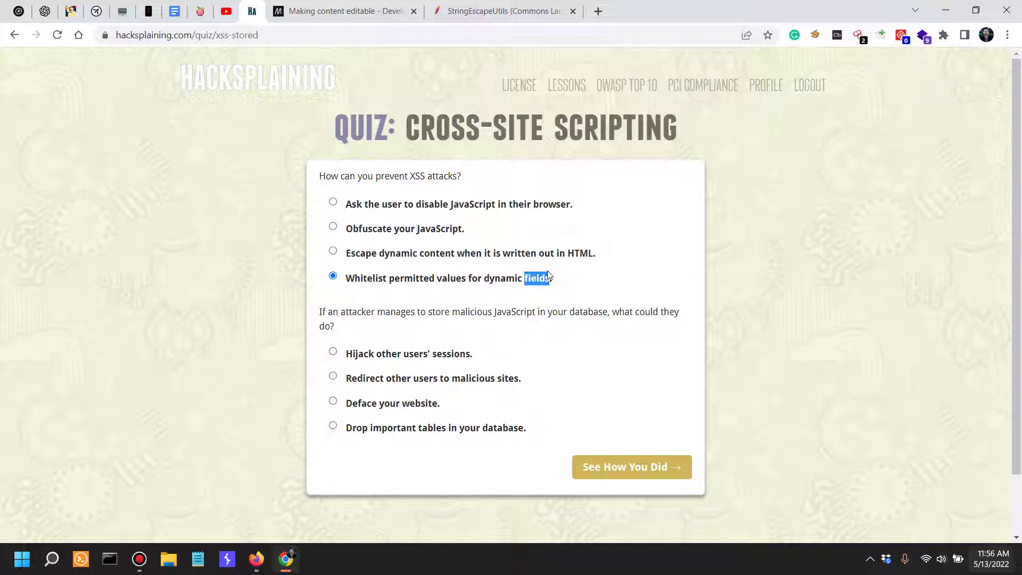
pyautogui.moveTo(385, 254); pyautogui.dragTo(390, 254)
pyautogui.click(400, 258)
pyautogui.click(400, 276)
pyautogui.click(409, 259)
pyautogui.click(403, 283)
pyautogui.moveTo(338, 313); pyautogui.dragTo(659, 314)
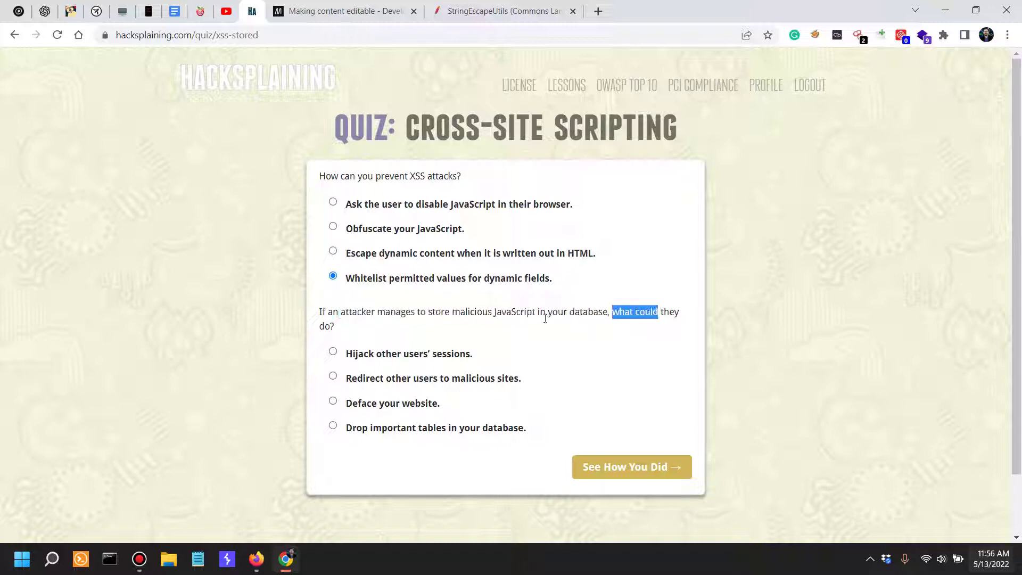
# - Answer question two with 'Hijack other users' sessions.' instead of redirecting users
pyautogui.click(388, 381)
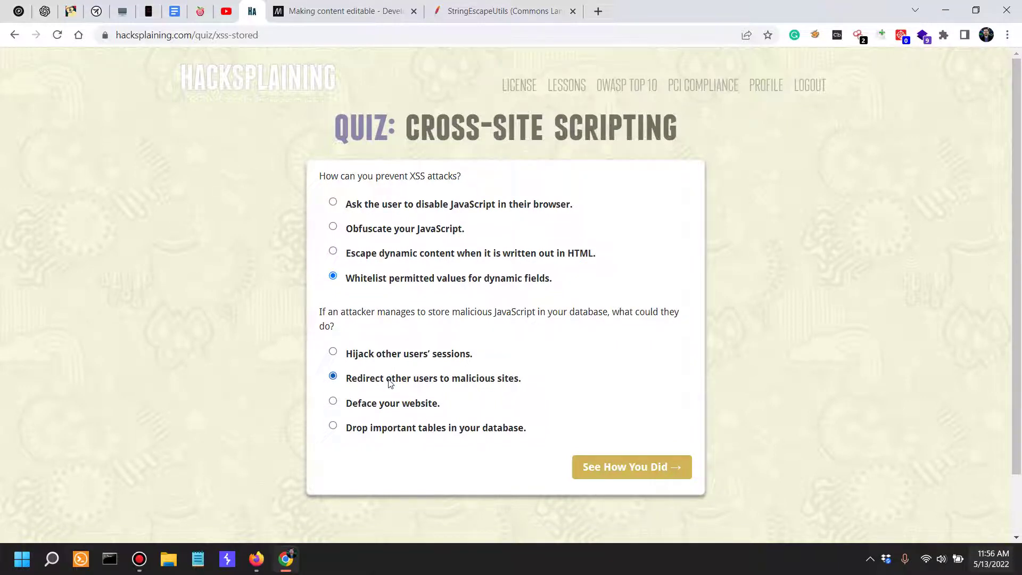
pyautogui.click(426, 358)
pyautogui.moveTo(376, 313); pyautogui.dragTo(608, 311)
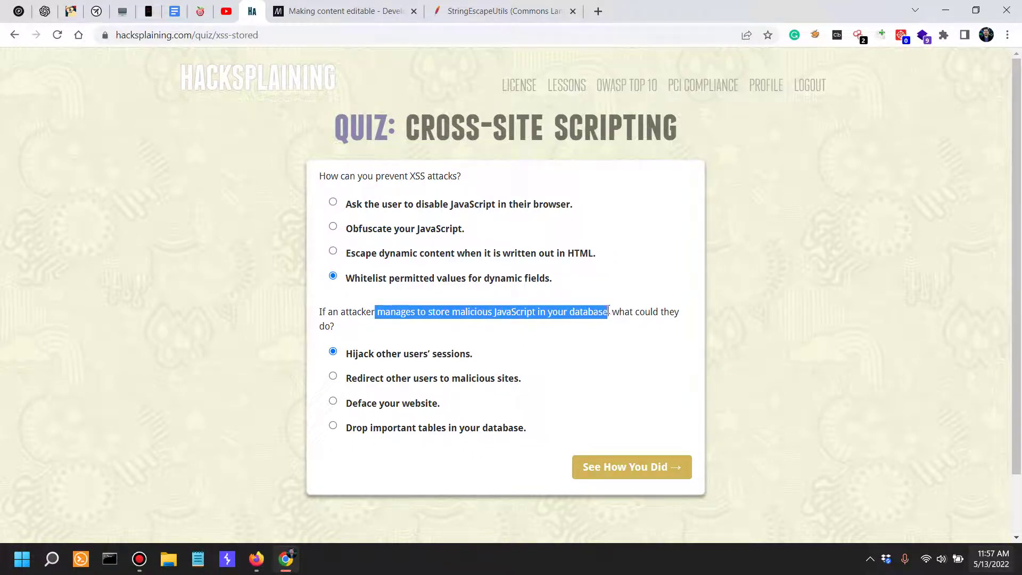
pyautogui.click(582, 312)
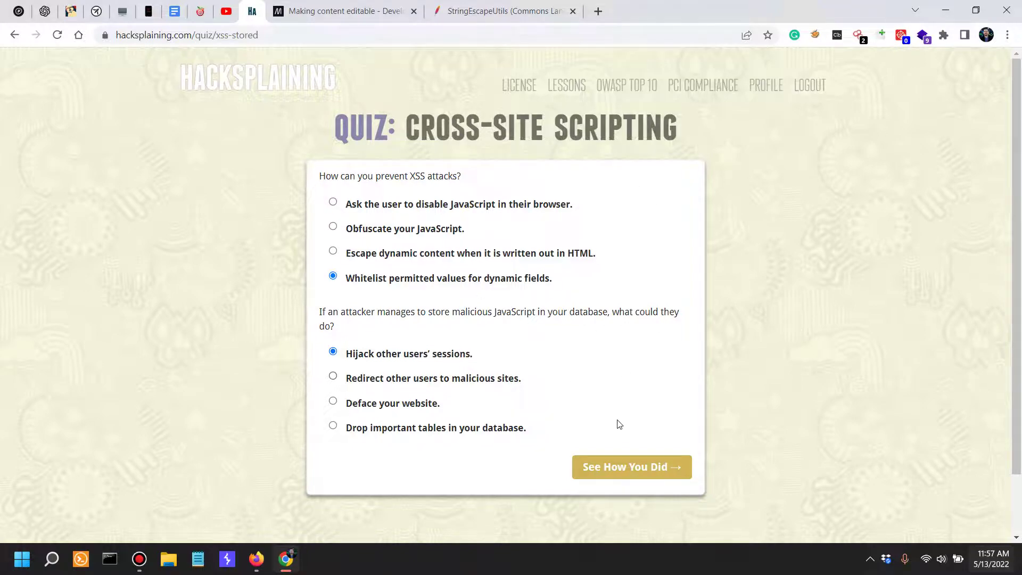
# - Submit the quiz for a 2/2 score, then go to the 'Pick a Vulnerability to Learn About' lessons page
pyautogui.click(626, 473)
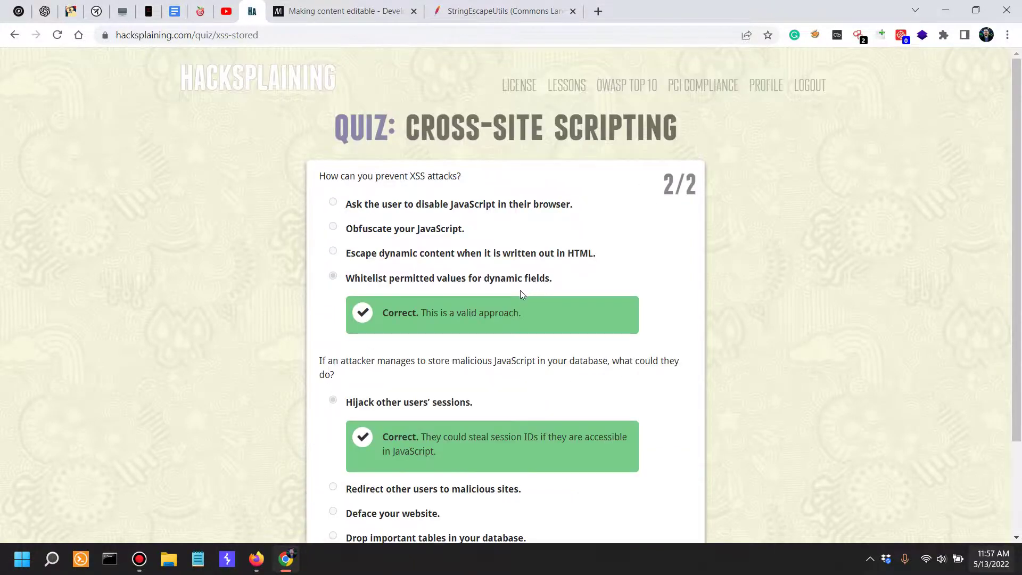
pyautogui.moveTo(384, 278); pyautogui.dragTo(566, 279)
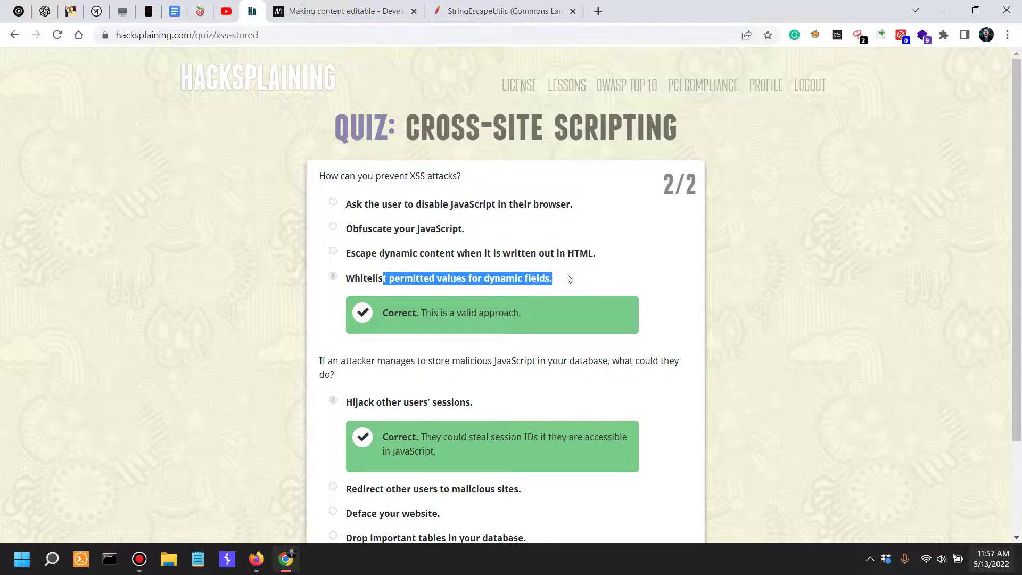
pyautogui.scroll(-2, 564, 279)
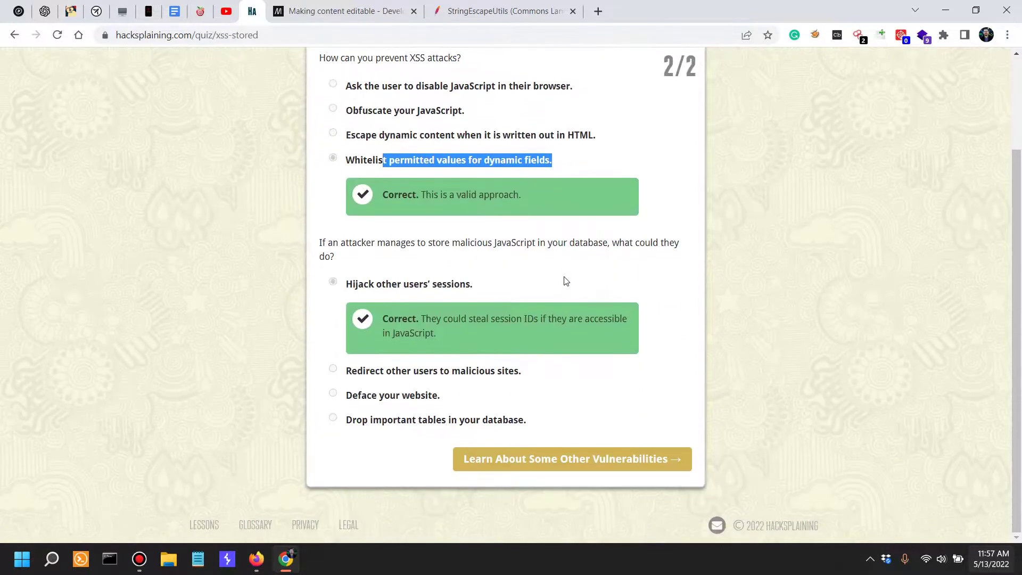
pyautogui.click(542, 454)
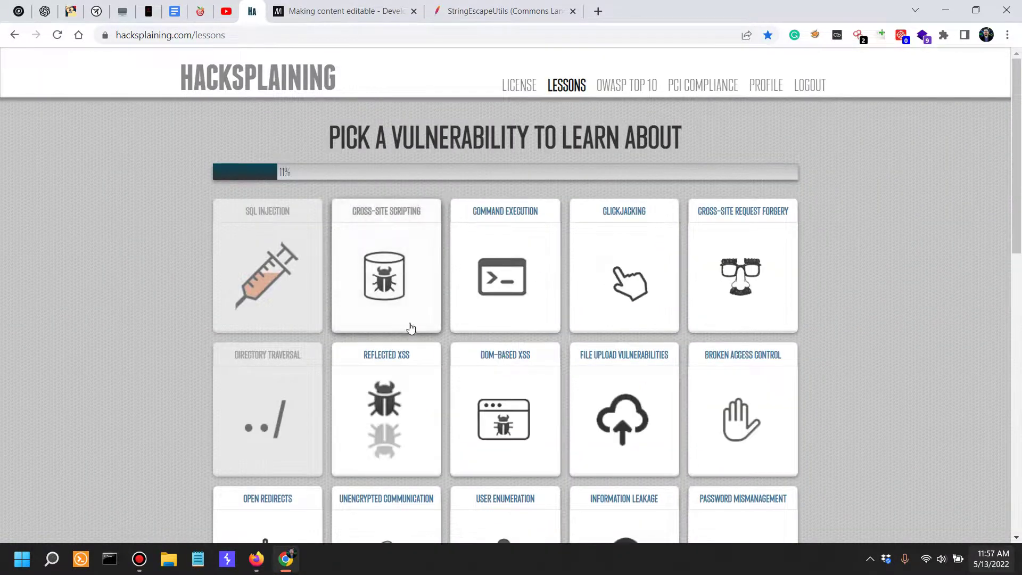